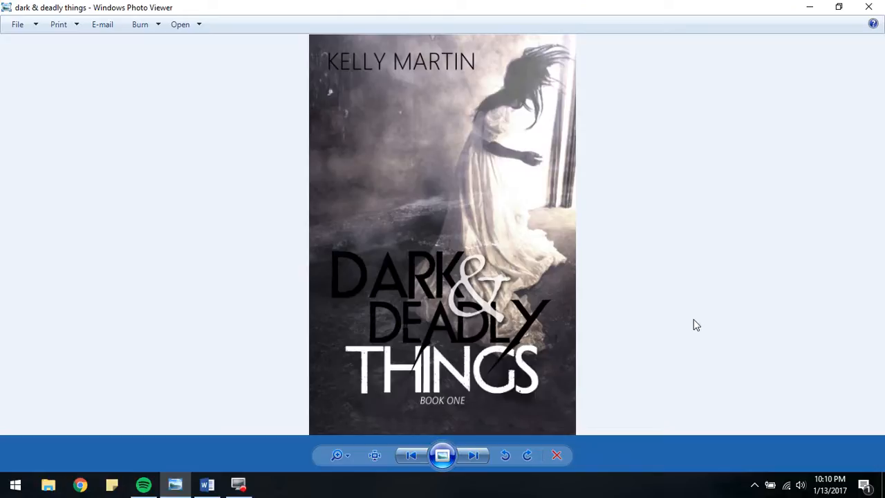
- Switch to the Dark and Deadly Things manuscript in Word and view its opening page
{"action": "left_click", "coordinate": [207, 484]}
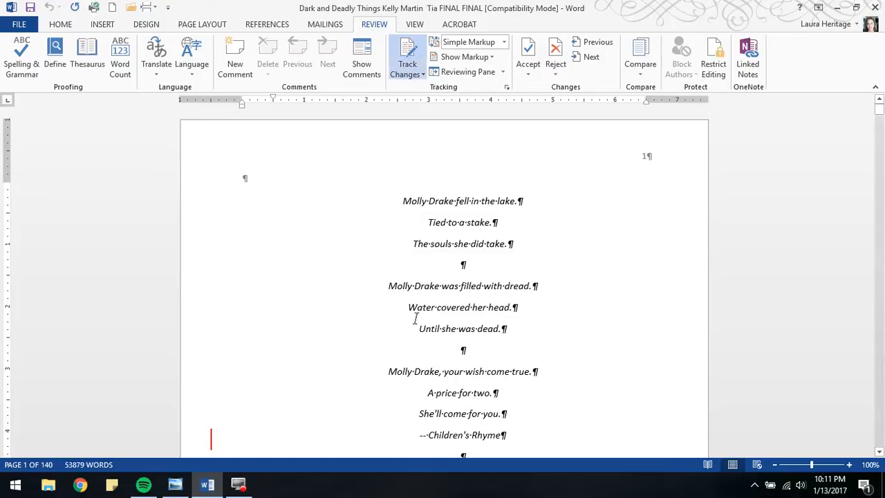
{"action": "scroll", "coordinate": [424, 329], "scroll_direction": "down", "scroll_amount": 1}
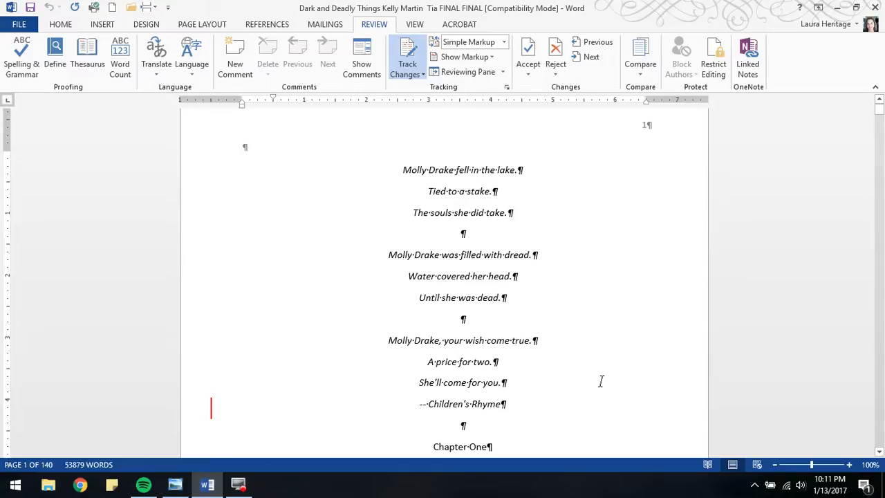
{"action": "scroll", "coordinate": [601, 381], "scroll_direction": "up", "scroll_amount": 1}
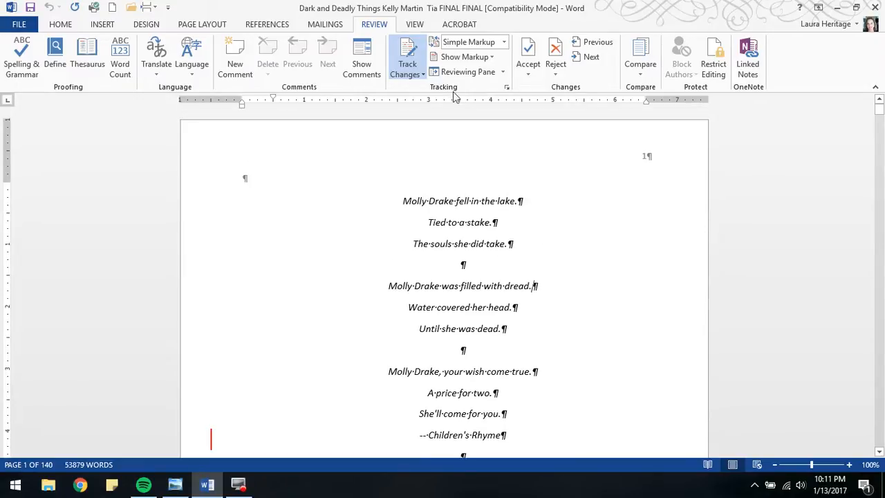
- Turn off Track Changes and accept all changes in the manuscript
{"action": "left_click", "coordinate": [422, 76]}
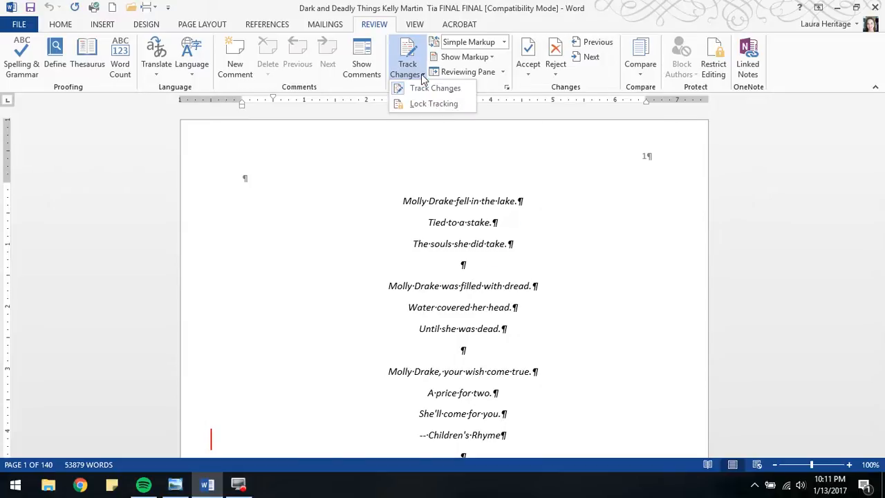
{"action": "left_click", "coordinate": [430, 88]}
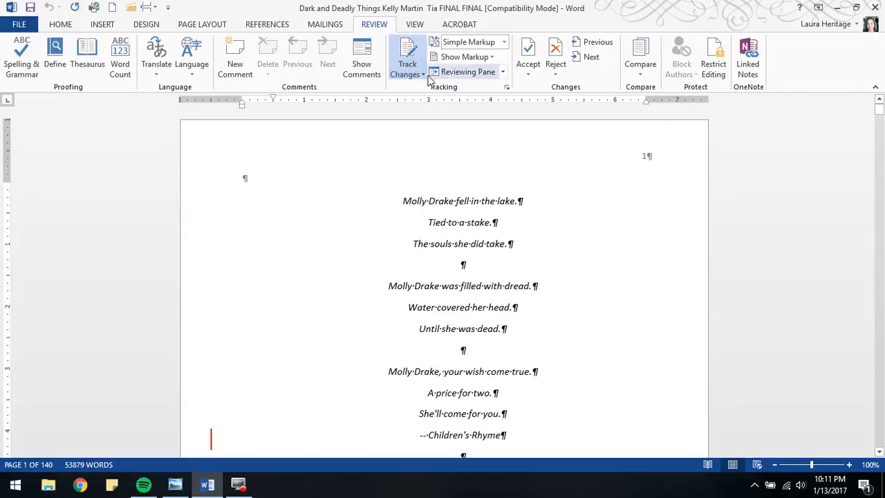
{"action": "left_click", "coordinate": [424, 76]}
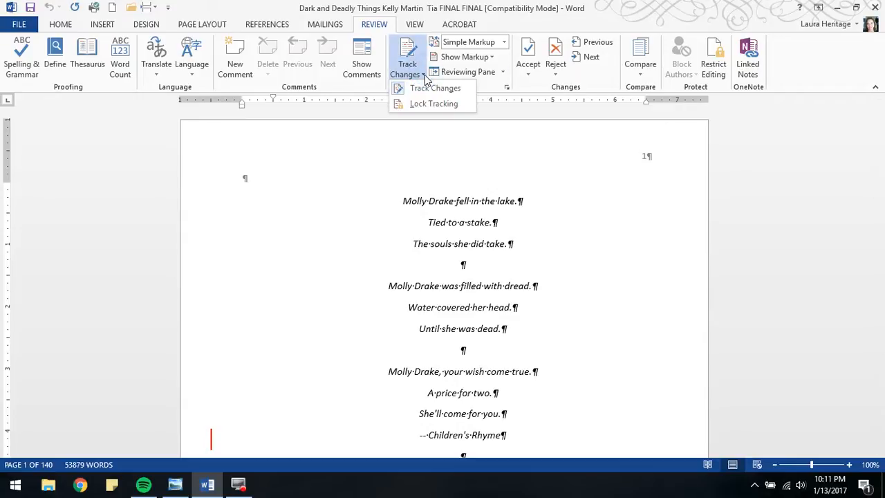
{"action": "left_click", "coordinate": [413, 87]}
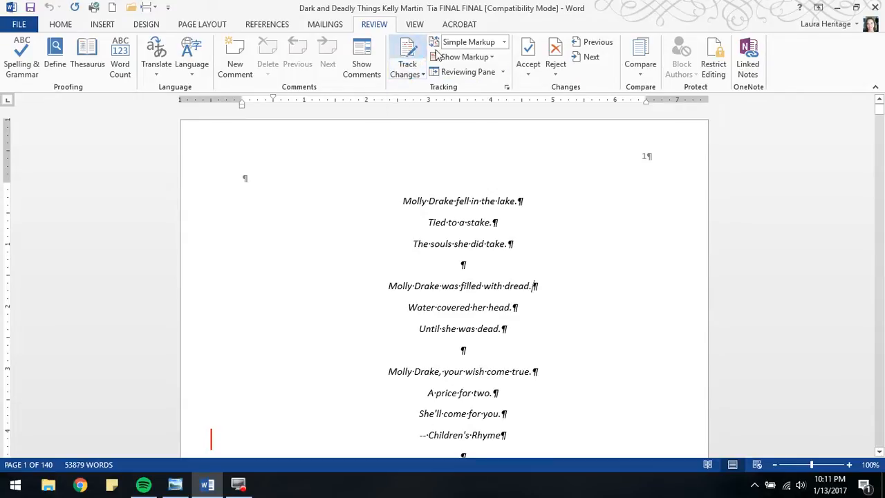
{"action": "left_click", "coordinate": [530, 75]}
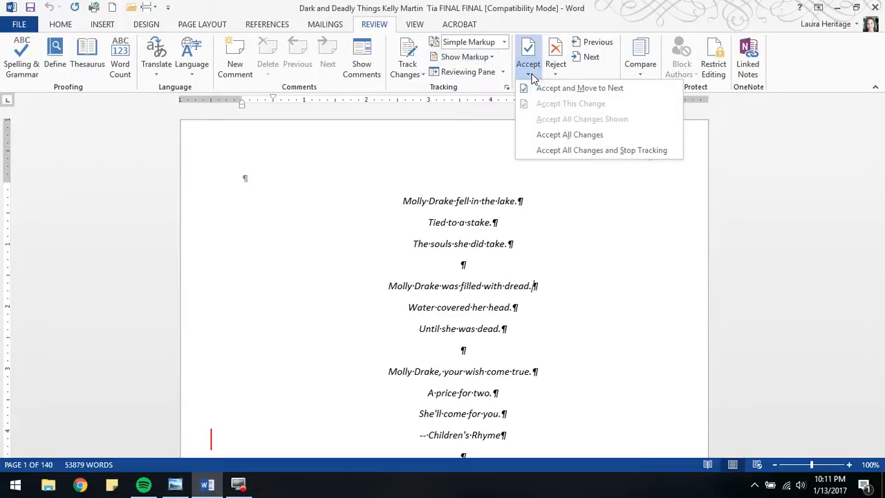
{"action": "left_click", "coordinate": [578, 138]}
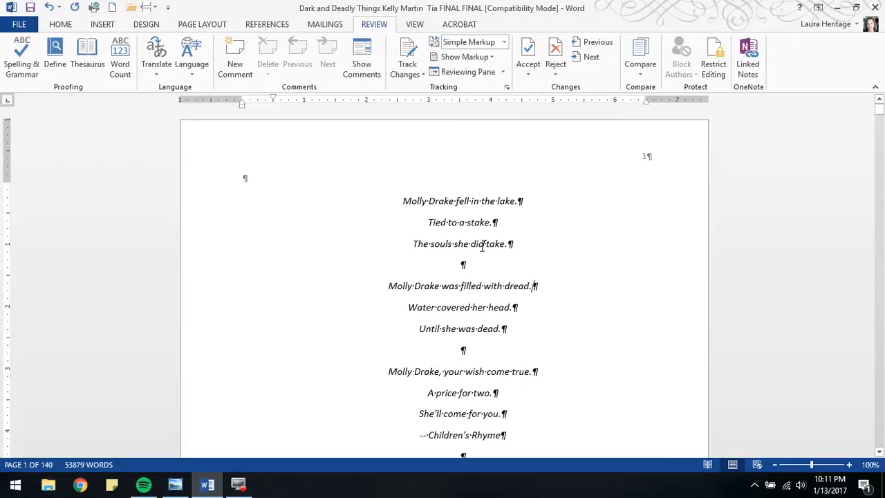
- Open the first page's header for editing and delete the page number with its paragraph mark
{"action": "double_click", "coordinate": [664, 157]}
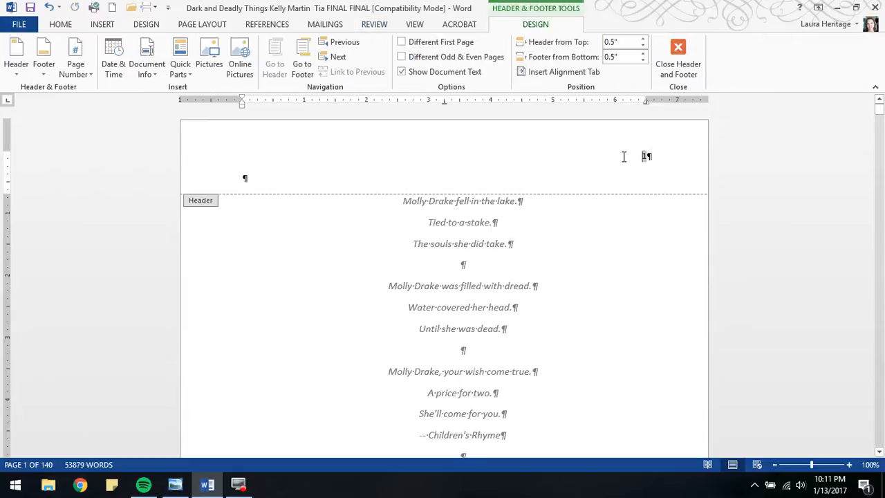
{"action": "scroll", "coordinate": [627, 292], "scroll_direction": "down", "scroll_amount": 6}
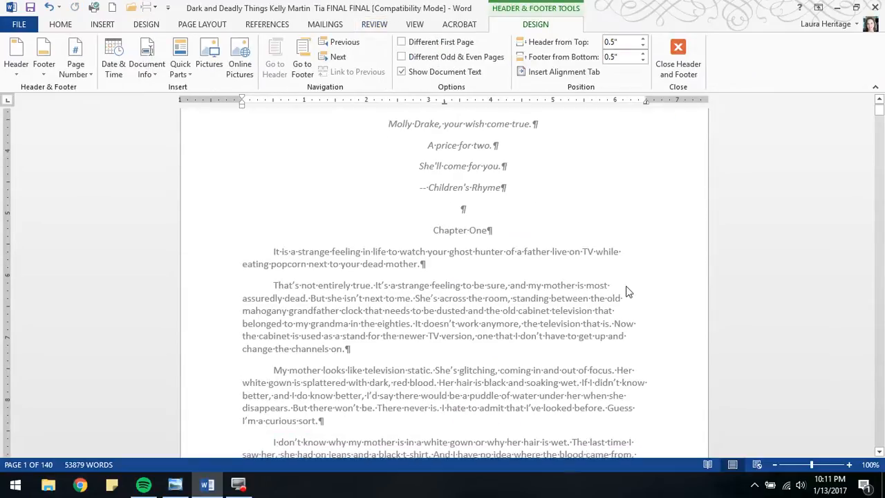
{"action": "scroll", "coordinate": [627, 292], "scroll_direction": "down", "scroll_amount": 5}
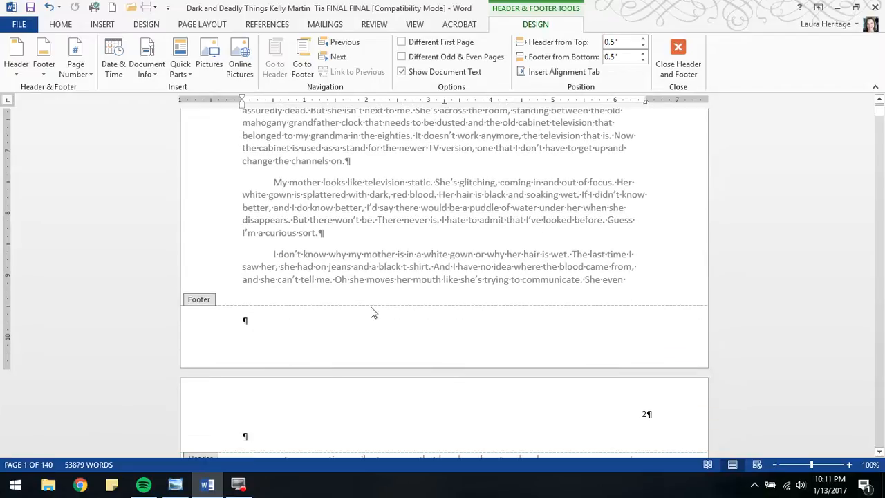
{"action": "scroll", "coordinate": [592, 310], "scroll_direction": "up", "scroll_amount": 12}
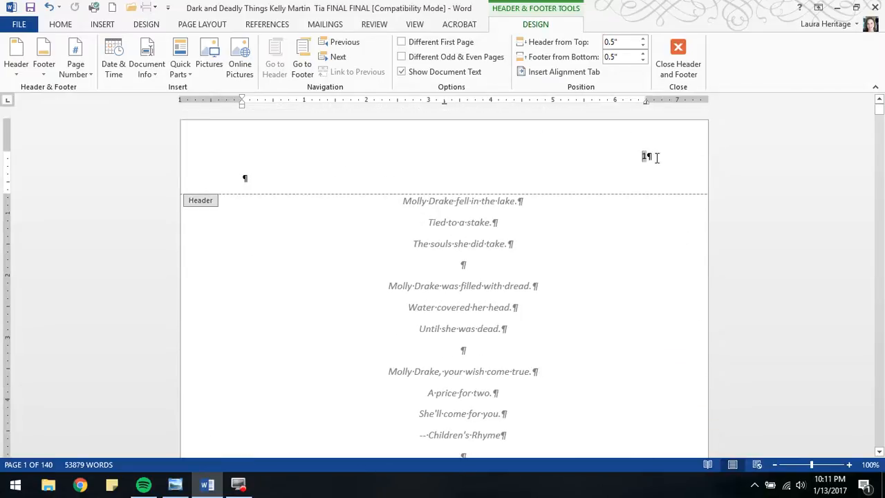
{"action": "left_click_drag", "start_coordinate": [647, 157], "coordinate": [672, 192]}
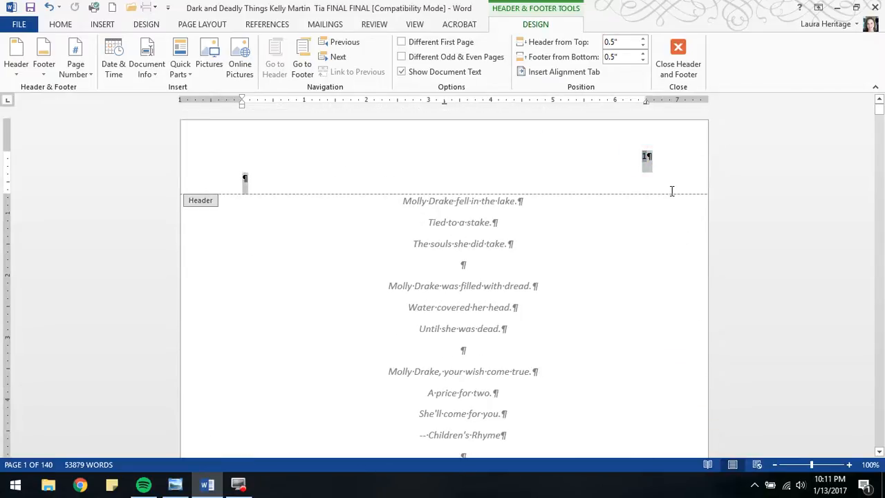
{"action": "key", "text": "Delete"}
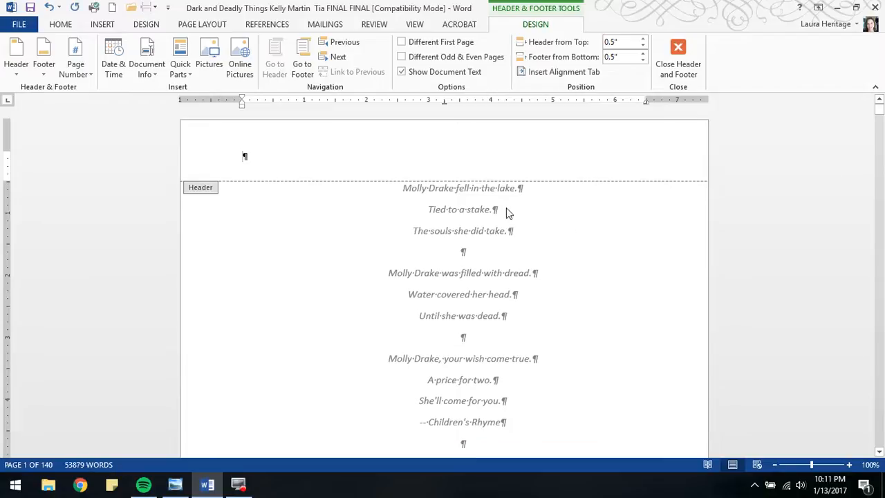
- Check the first page's footer for content and exit header and footer editing
{"action": "scroll", "coordinate": [453, 232], "scroll_direction": "down", "scroll_amount": 15}
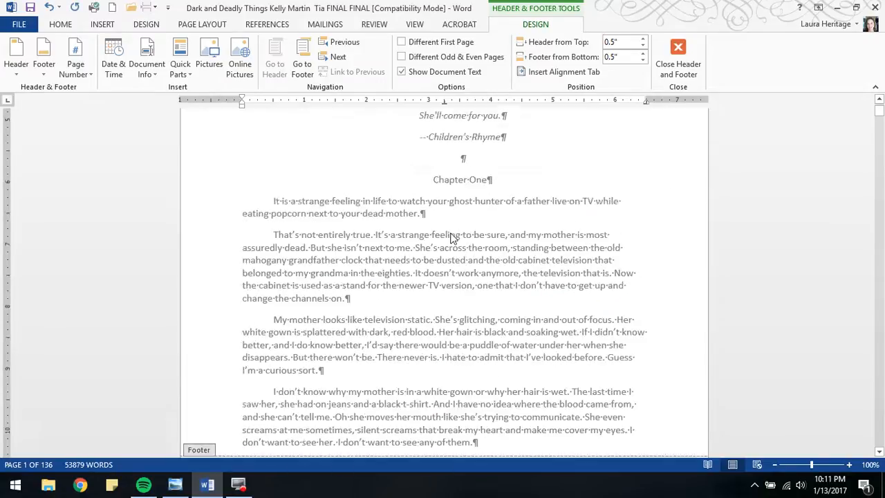
{"action": "left_click", "coordinate": [217, 356]}
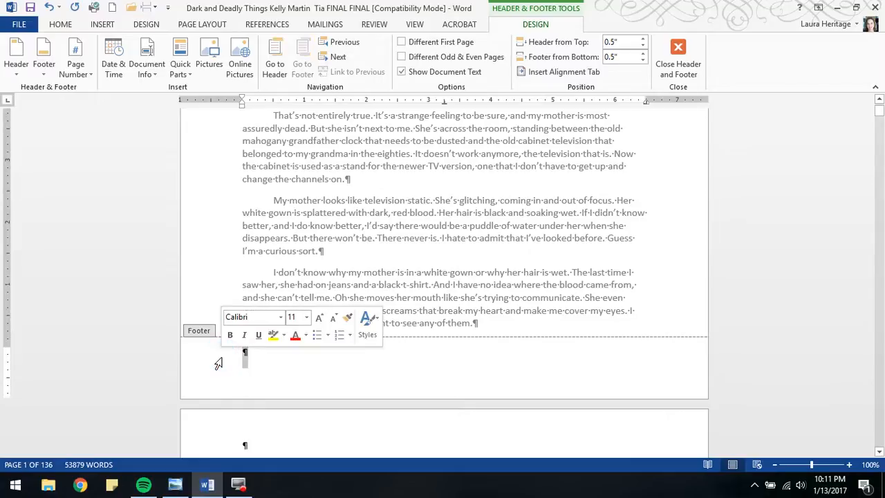
{"action": "scroll", "coordinate": [505, 262], "scroll_direction": "up", "scroll_amount": 12}
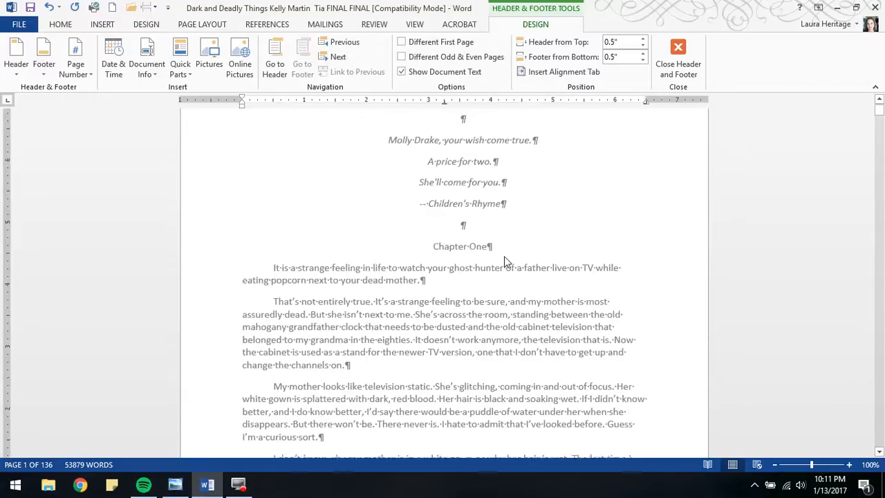
{"action": "left_click", "coordinate": [691, 59]}
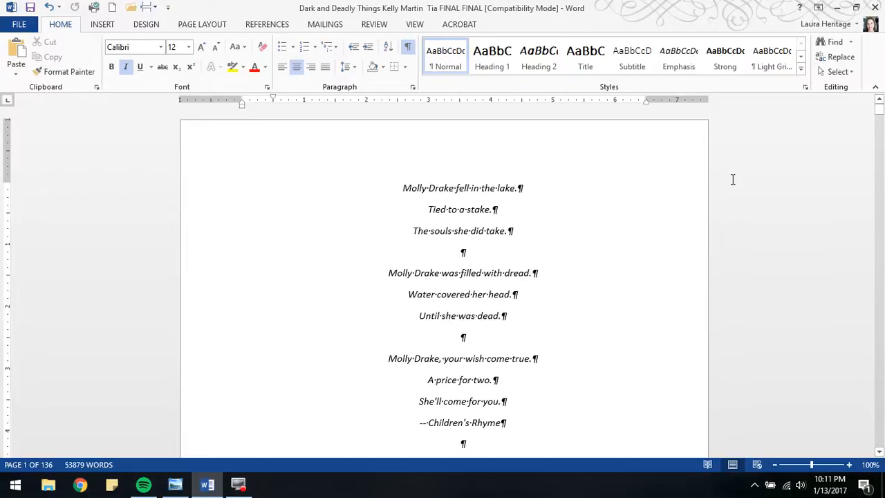
- Select the entire document and apply the Narrow margins preset of 0.5" on every side
{"action": "left_click", "coordinate": [844, 74]}
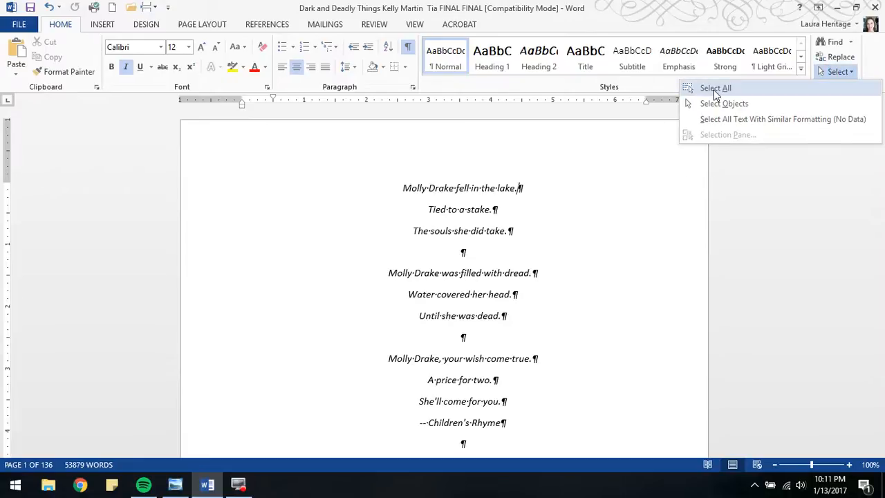
{"action": "left_click", "coordinate": [715, 89]}
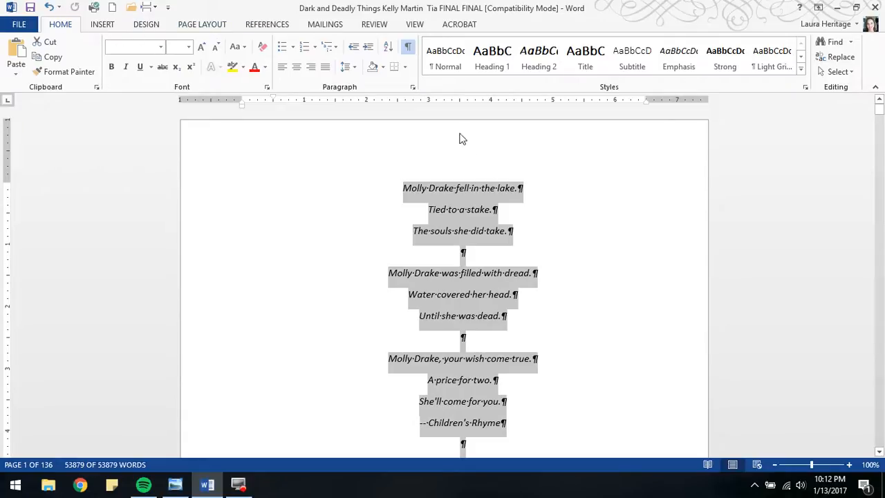
{"action": "left_click", "coordinate": [211, 25]}
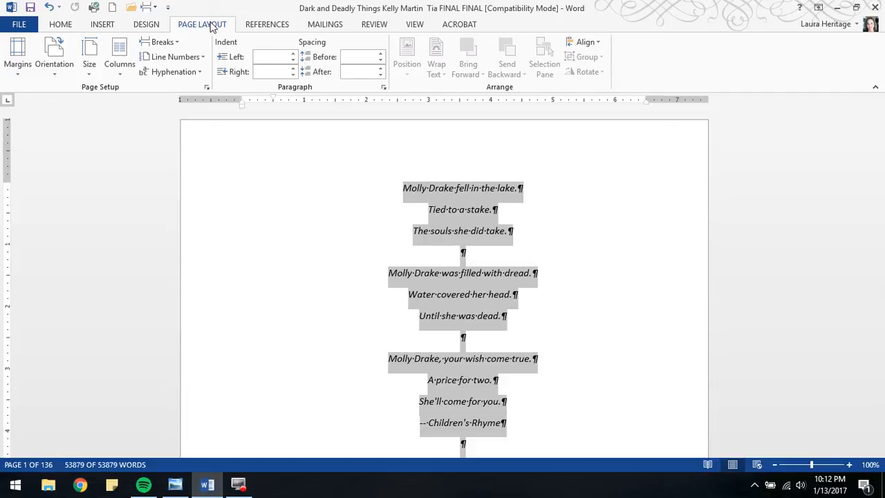
{"action": "left_click", "coordinate": [17, 58]}
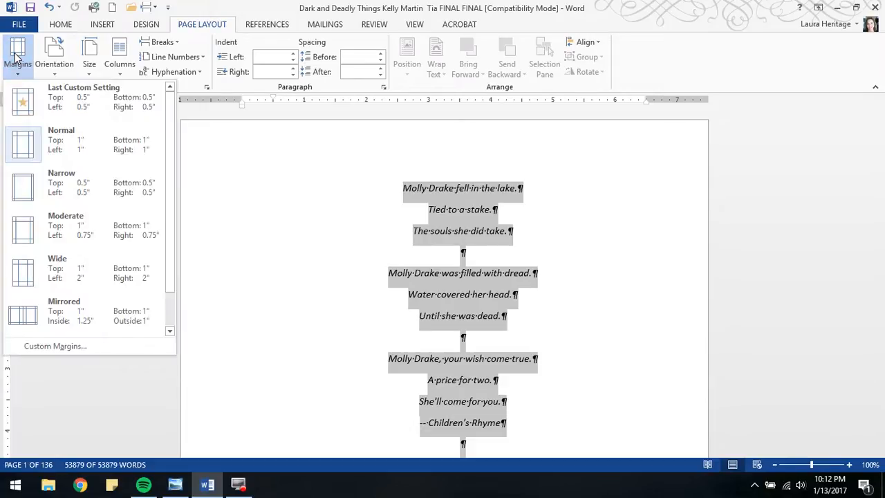
{"action": "left_click", "coordinate": [106, 192]}
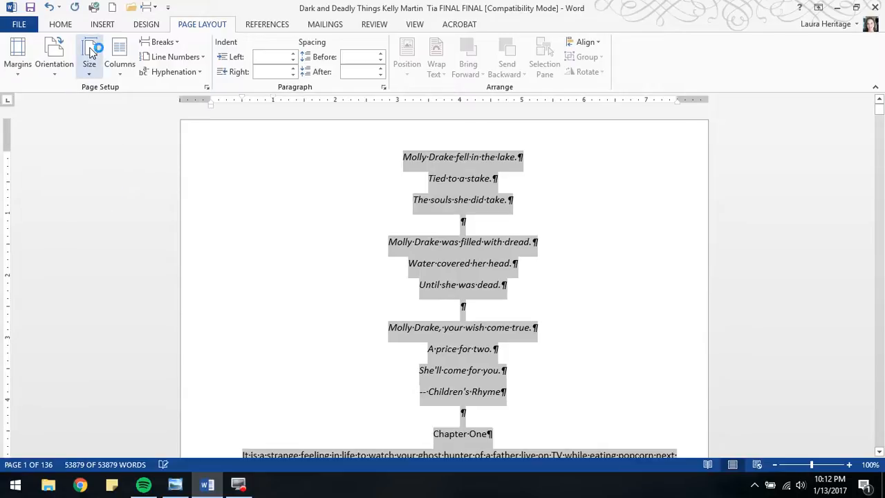
- Set a custom paper size of 6" wide by 9" high for the whole document and deselect the text
{"action": "left_click", "coordinate": [91, 69]}
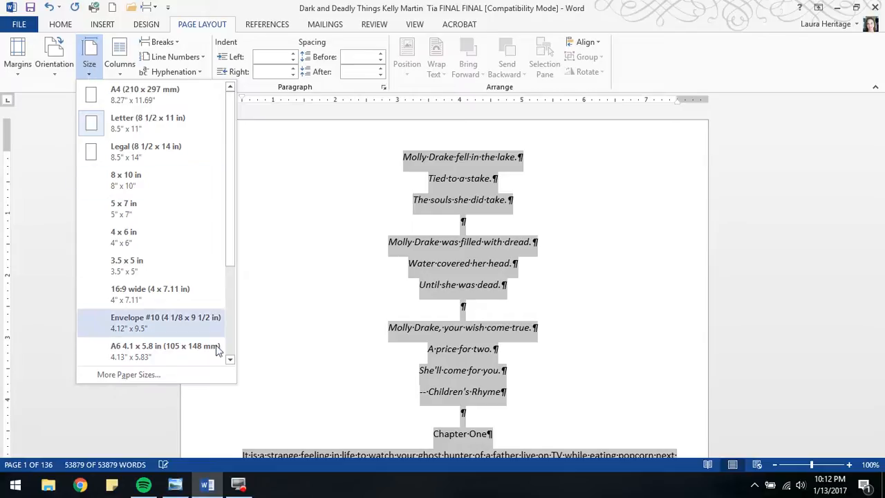
{"action": "left_click", "coordinate": [153, 375]}
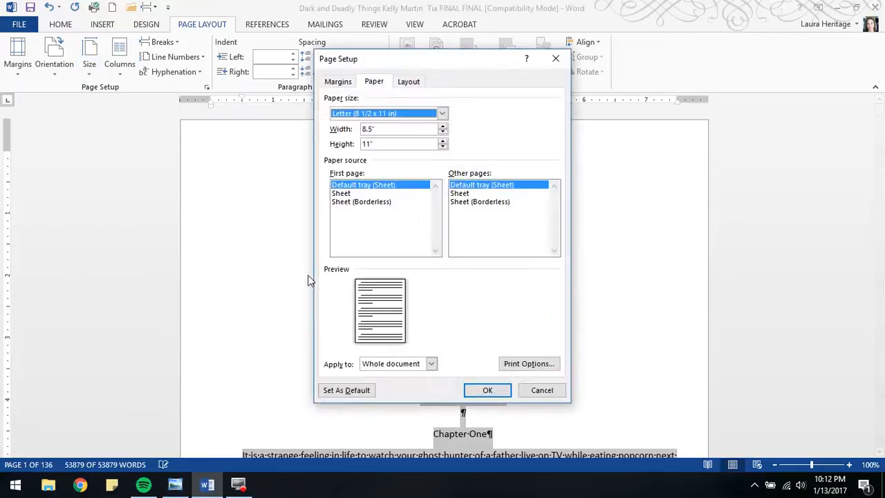
{"action": "left_click_drag", "start_coordinate": [377, 129], "coordinate": [356, 127]}
{"action": "type", "text": "6"}
{"action": "key", "text": "Tab"}
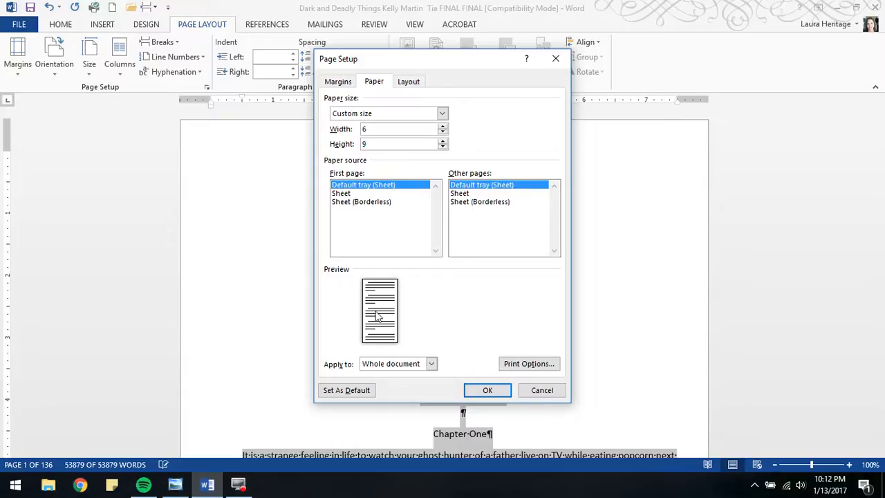
{"action": "left_click", "coordinate": [492, 391]}
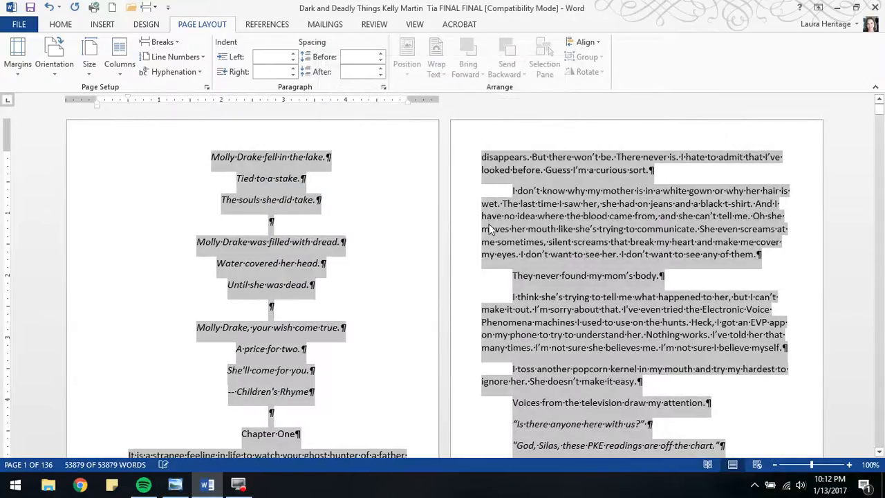
{"action": "left_click", "coordinate": [350, 171]}
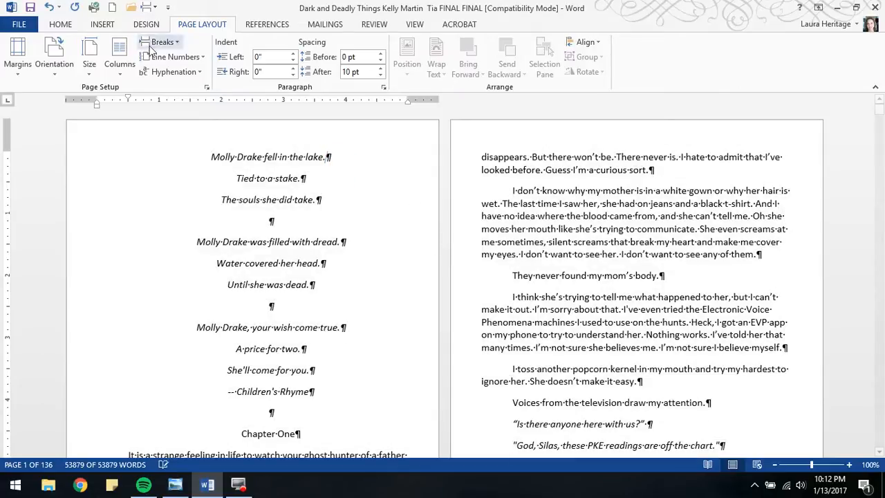
- Look through the opening pages to examine how the manuscript's paragraphs are indented and spaced
{"action": "left_click", "coordinate": [61, 24]}
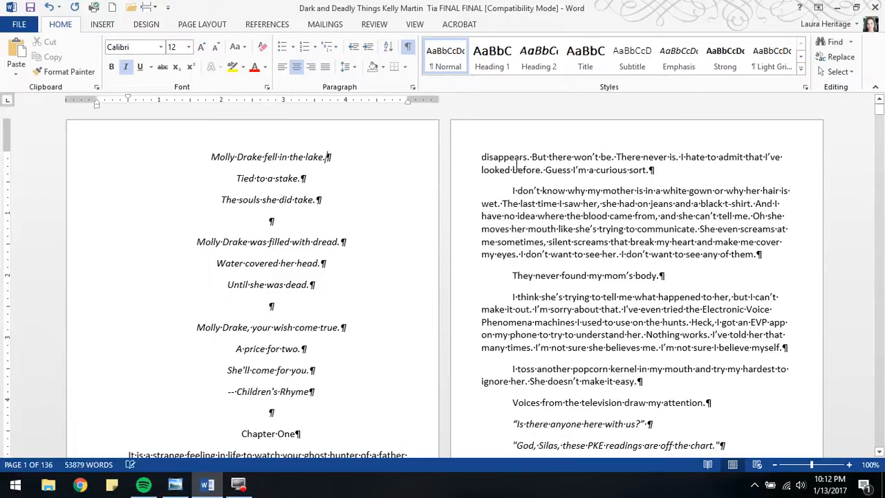
{"action": "scroll", "coordinate": [684, 200], "scroll_direction": "down", "scroll_amount": 9}
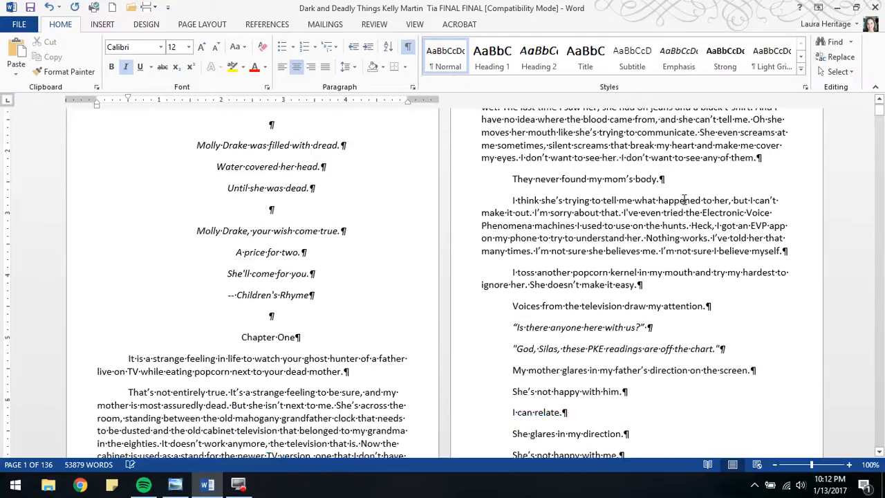
{"action": "scroll", "coordinate": [684, 200], "scroll_direction": "down", "scroll_amount": 12}
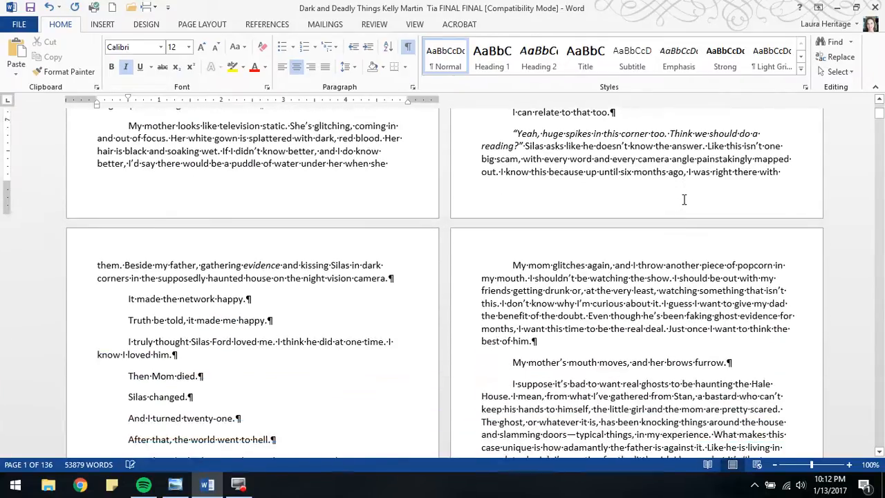
{"action": "scroll", "coordinate": [684, 199], "scroll_direction": "down", "scroll_amount": 20}
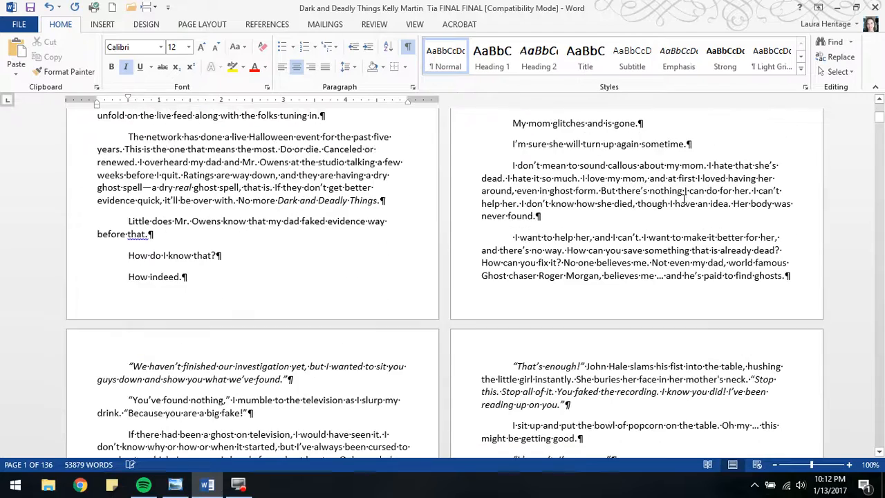
{"action": "scroll", "coordinate": [682, 200], "scroll_direction": "down", "scroll_amount": 18}
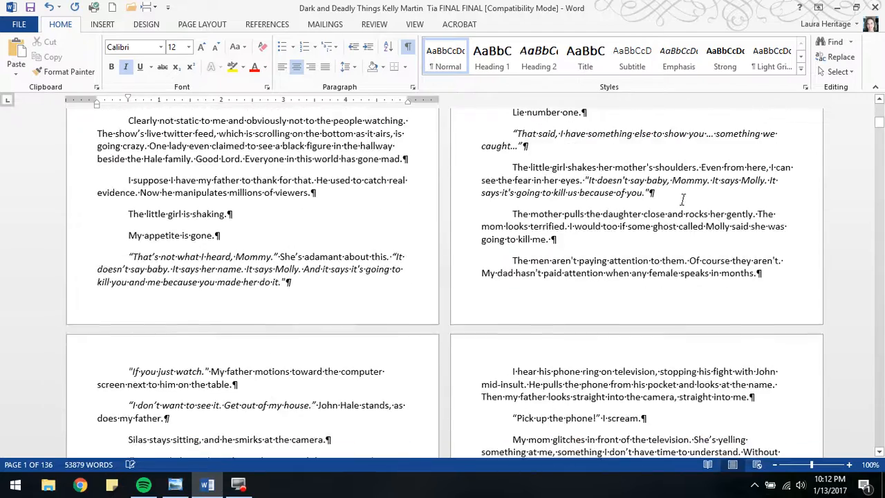
{"action": "scroll", "coordinate": [684, 200], "scroll_direction": "down", "scroll_amount": 20}
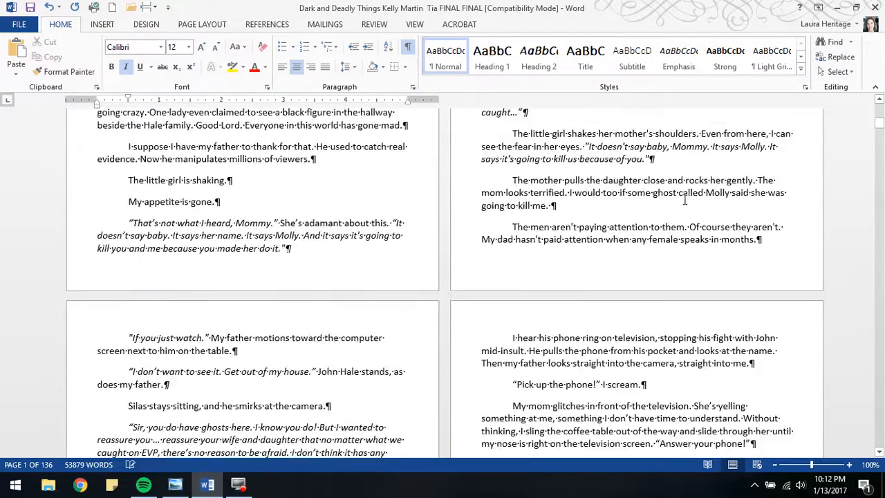
{"action": "scroll", "coordinate": [684, 199], "scroll_direction": "up", "scroll_amount": 20}
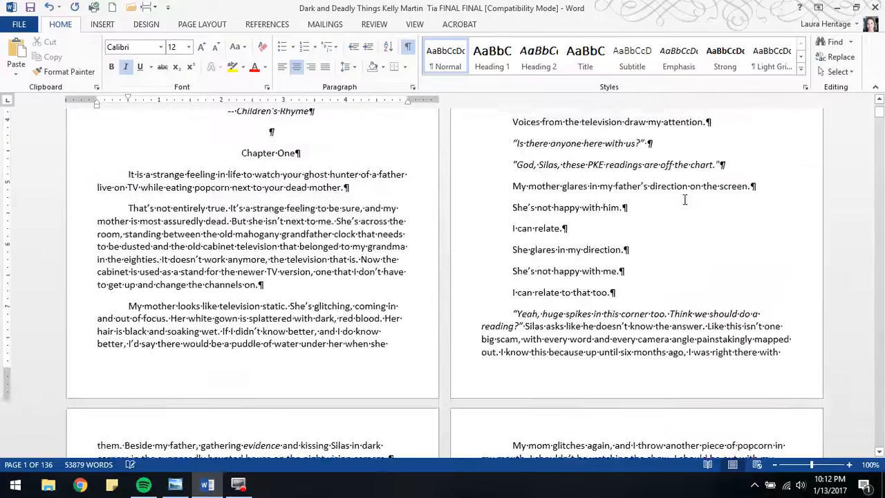
- Check the manuscript for leftover bookmarks, including hidden ones, and close the bookmark list without changes
{"action": "left_click", "coordinate": [102, 24]}
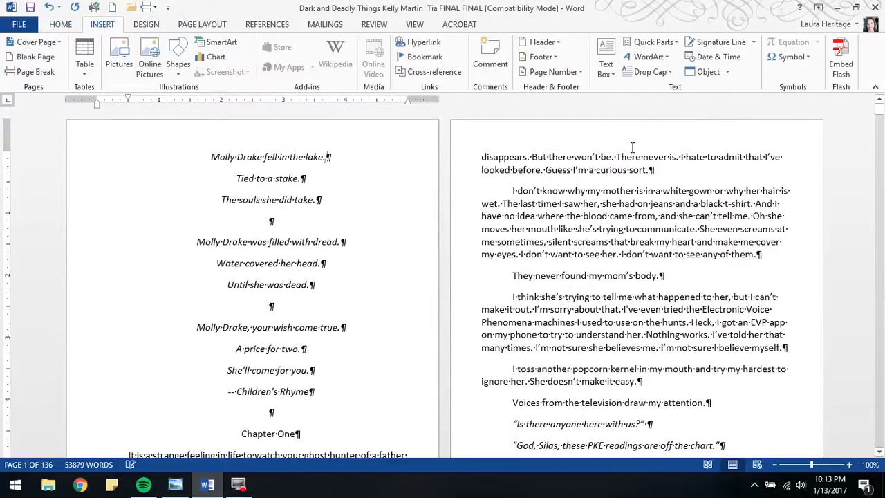
{"action": "left_click", "coordinate": [421, 60]}
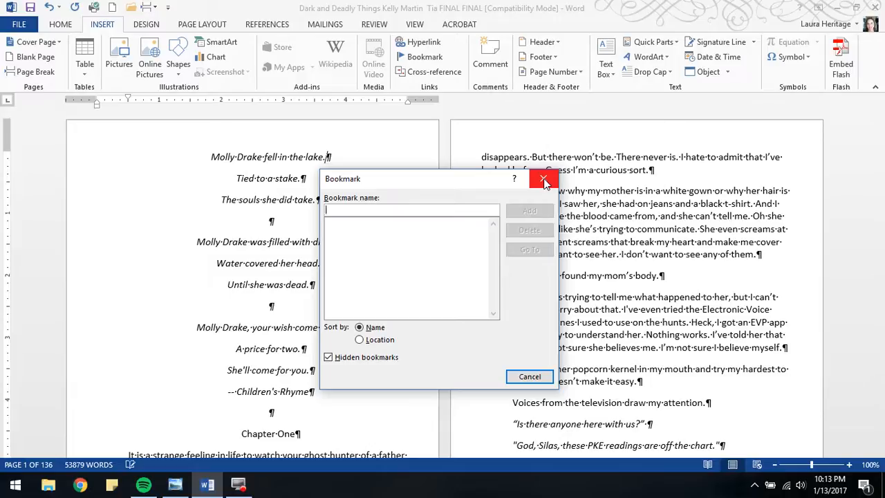
{"action": "left_click", "coordinate": [530, 377]}
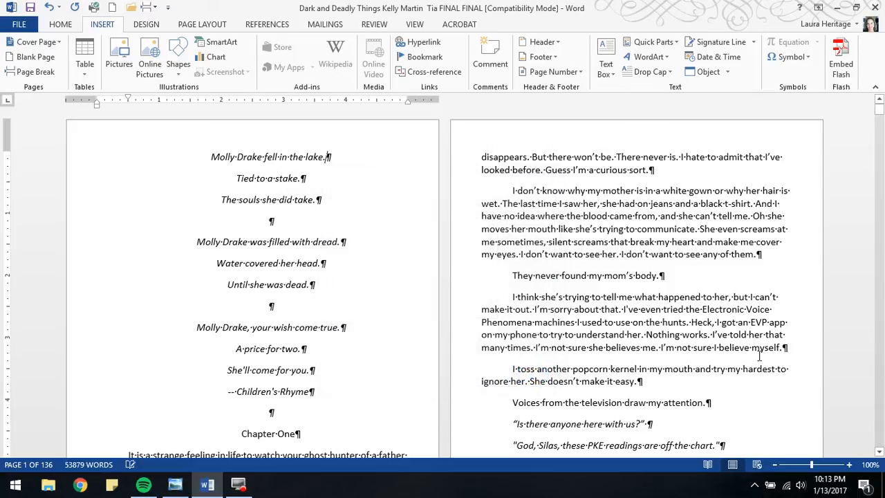
- Modify the Normal style to use the Palatino Linotype font at 12 pt
{"action": "left_click", "coordinate": [61, 23]}
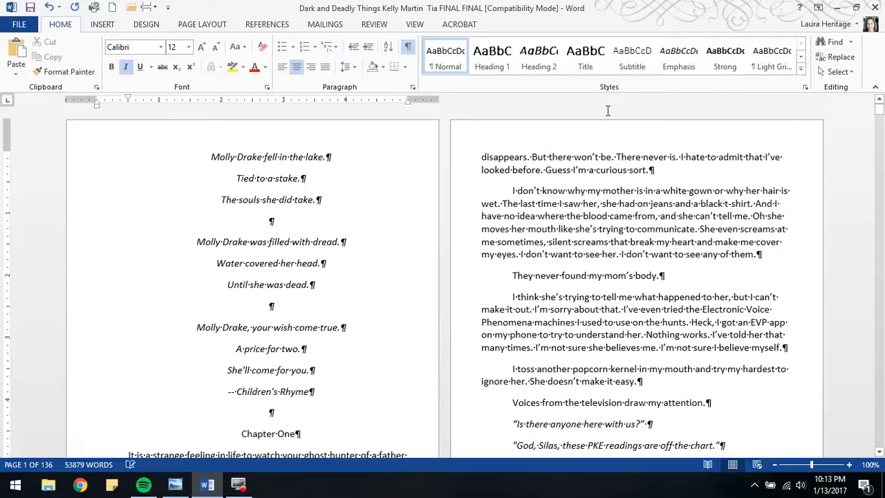
{"action": "right_click", "coordinate": [455, 58]}
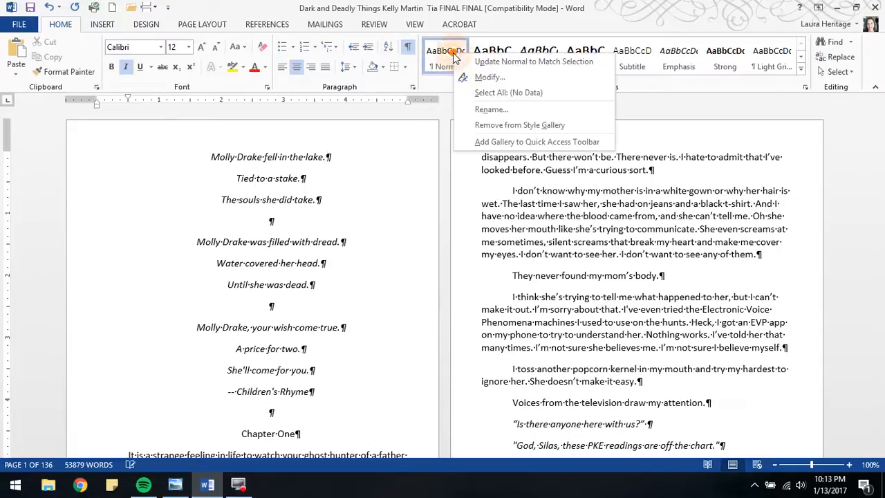
{"action": "left_click", "coordinate": [491, 77]}
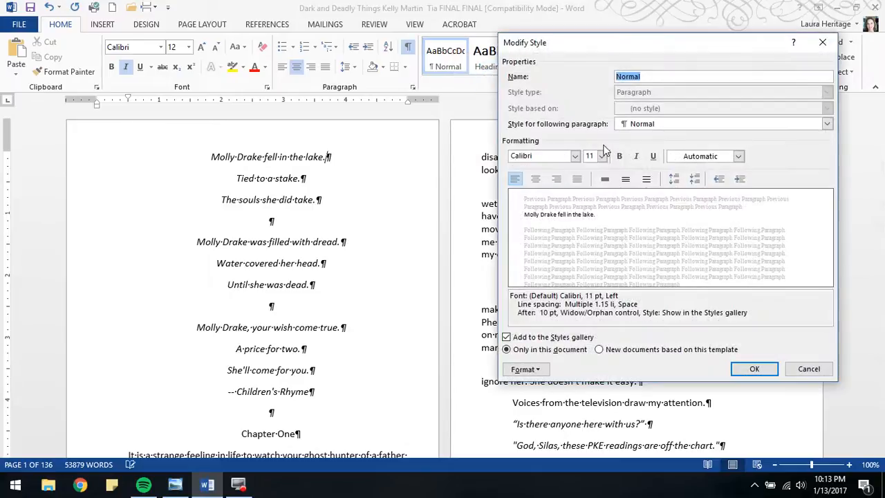
{"action": "left_click", "coordinate": [602, 156]}
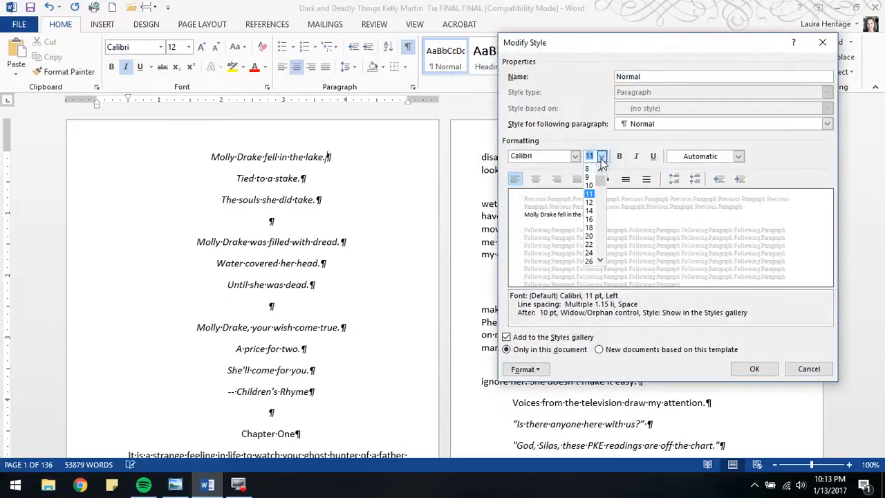
{"action": "left_click", "coordinate": [589, 202]}
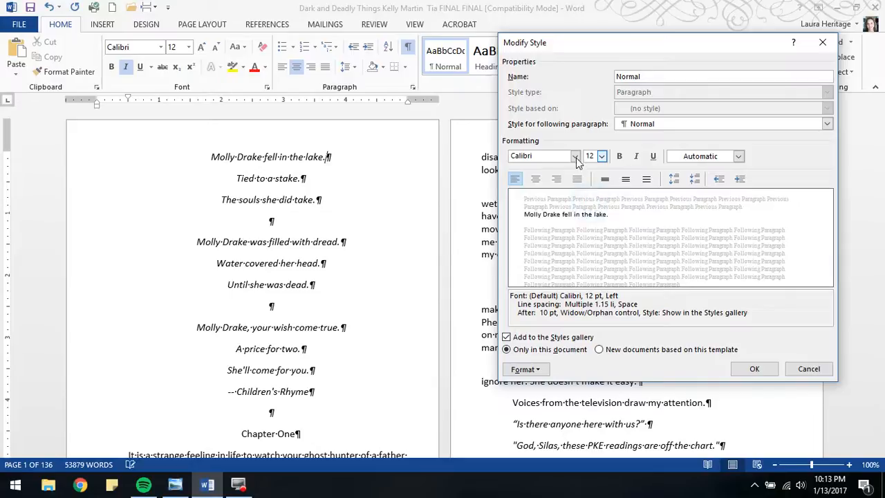
{"action": "left_click", "coordinate": [575, 156]}
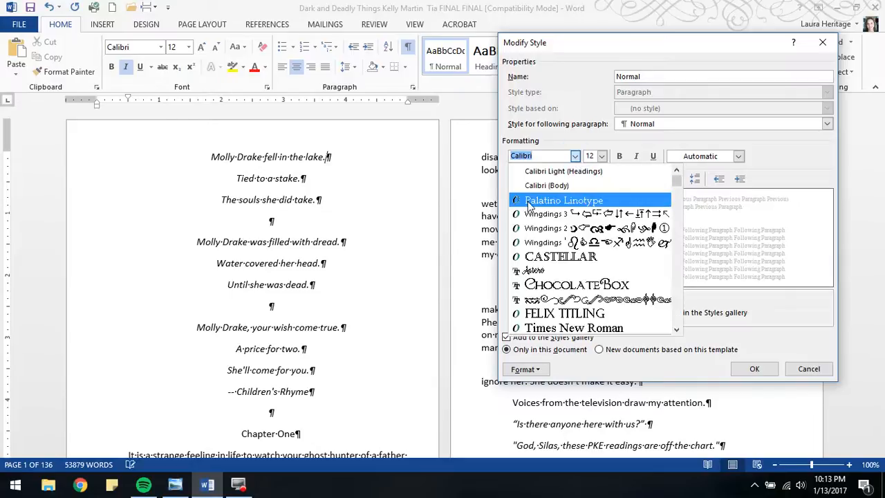
{"action": "left_click", "coordinate": [607, 206]}
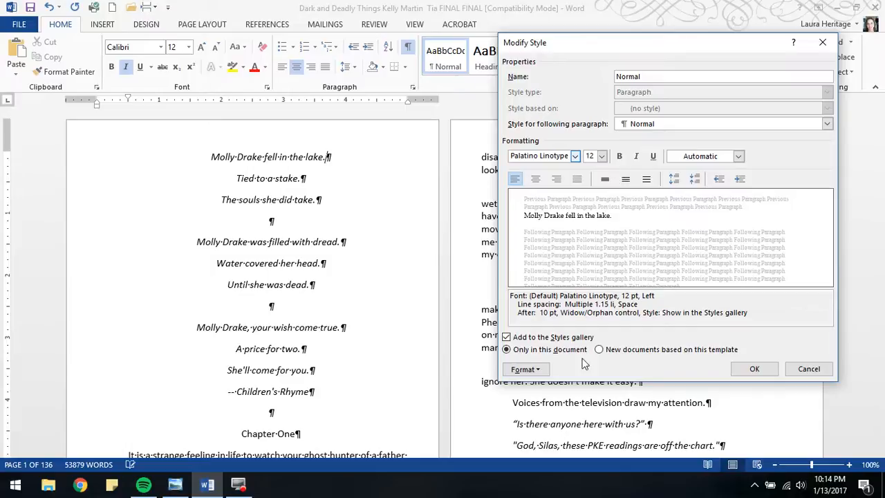
- Set the paragraph alignment of the Normal style to Justified
{"action": "left_click", "coordinate": [523, 370]}
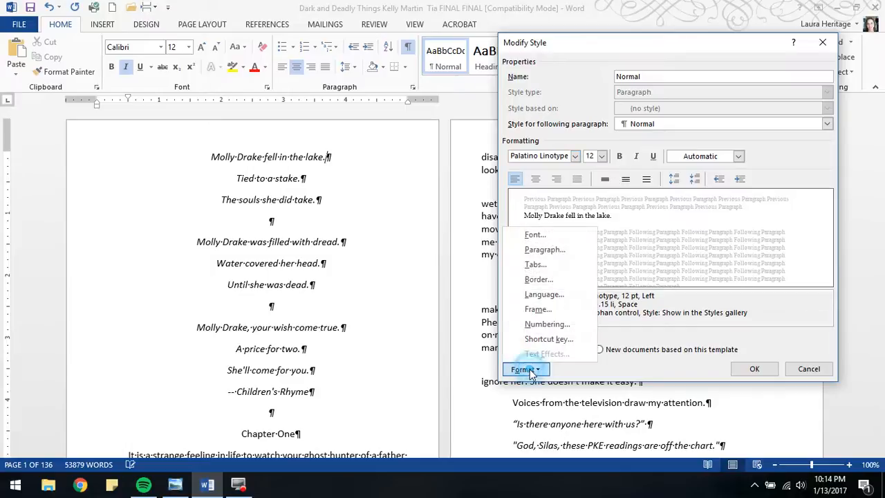
{"action": "left_click", "coordinate": [546, 250]}
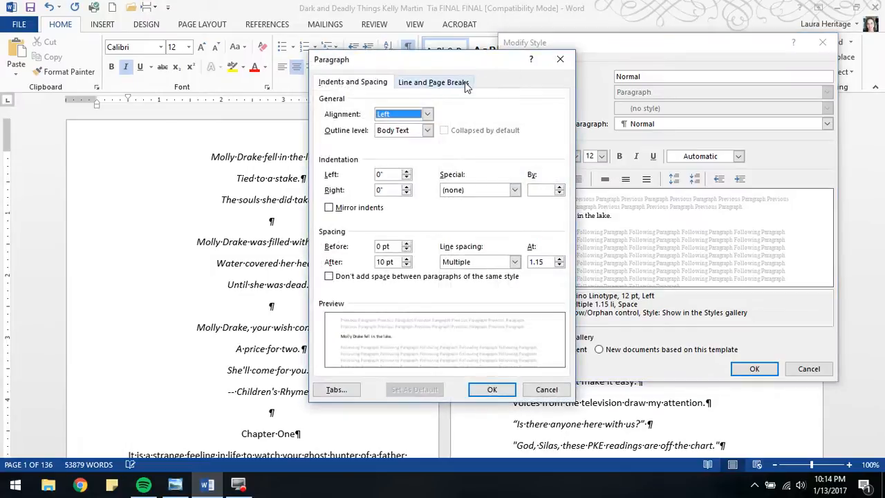
{"action": "left_click", "coordinate": [428, 114]}
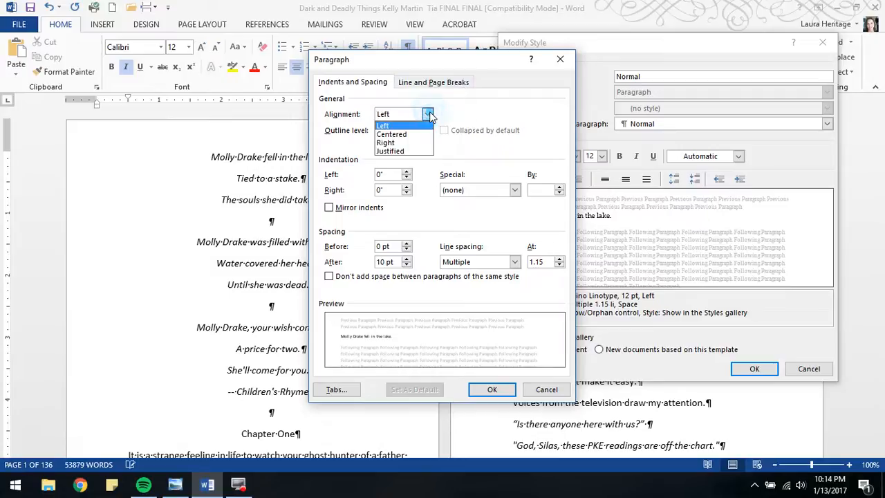
{"action": "left_click", "coordinate": [412, 150]}
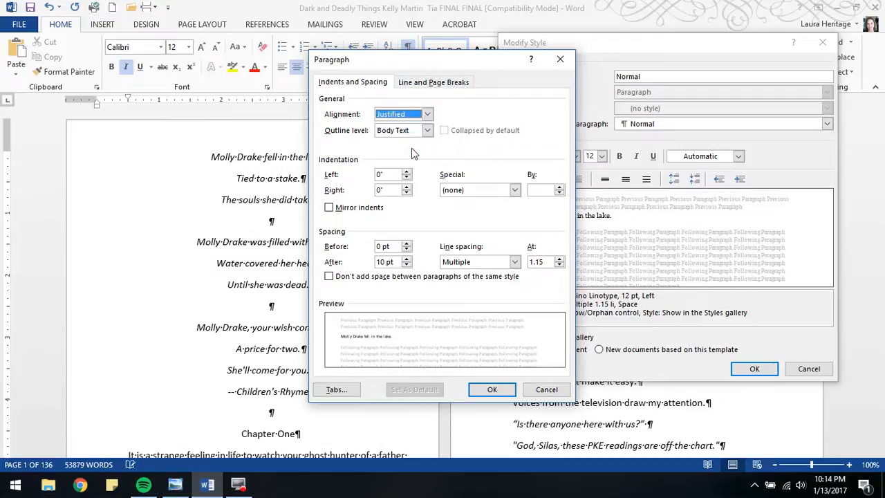
- Set the Normal style's spacing after paragraphs to 0 pt and its line spacing to Single
{"action": "left_click", "coordinate": [408, 266]}
{"action": "left_click", "coordinate": [408, 266]}
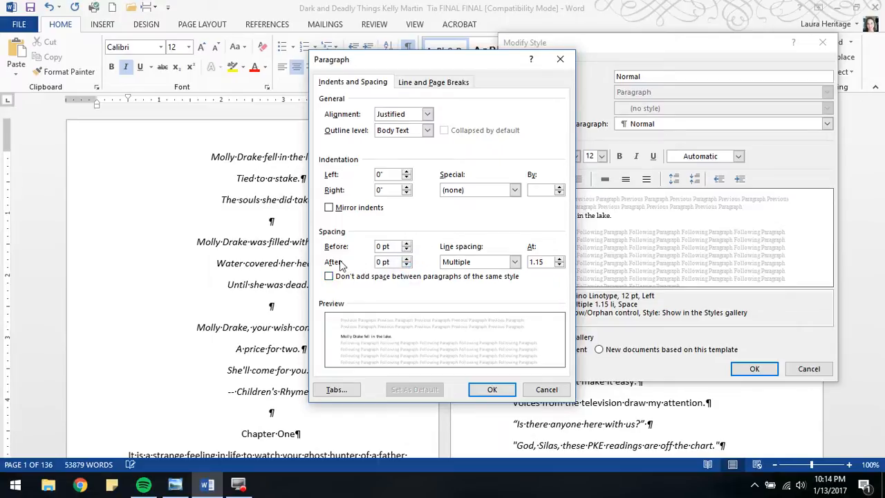
{"action": "left_click", "coordinate": [515, 261]}
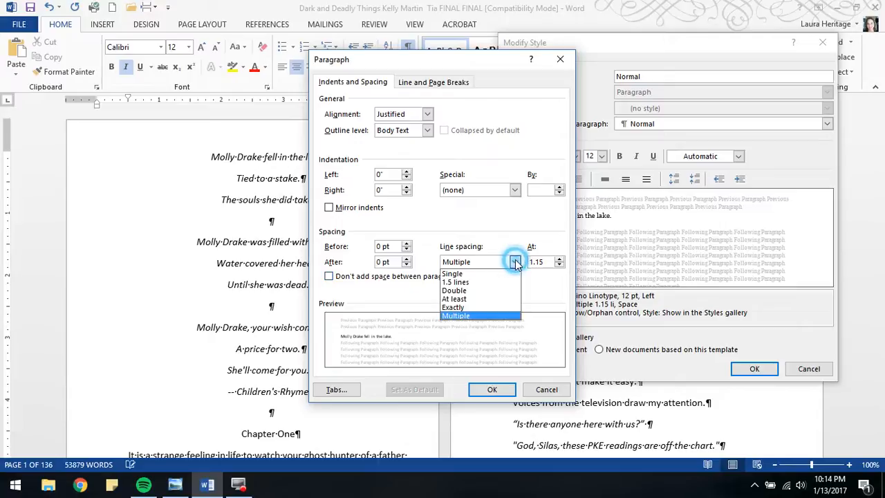
{"action": "left_click", "coordinate": [458, 271]}
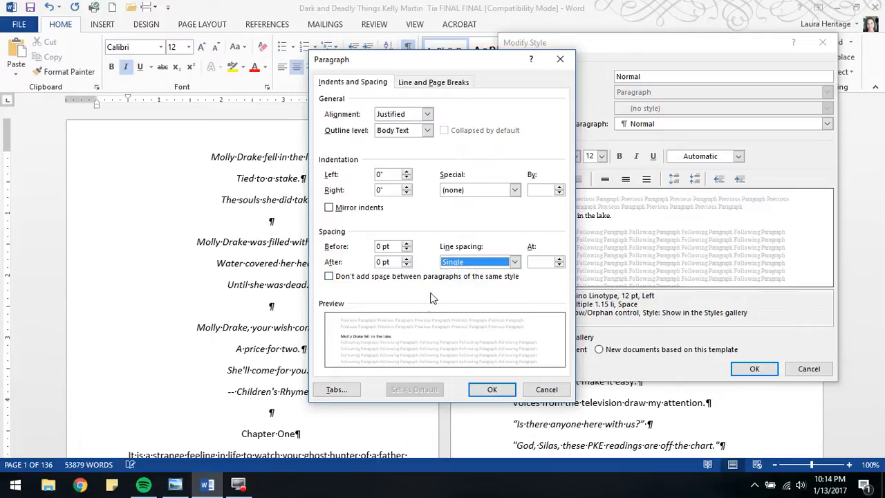
- Turn off Widow/Orphan control for the Normal style and confirm its paragraph settings
{"action": "left_click", "coordinate": [435, 83]}
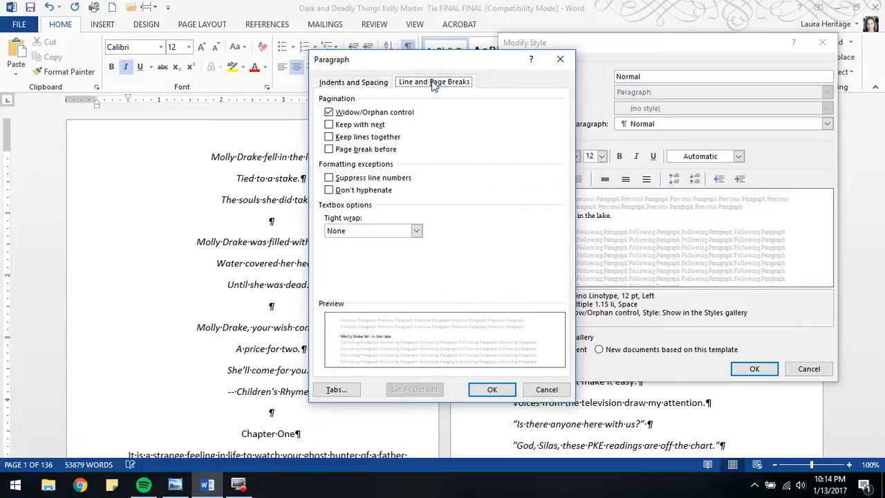
{"action": "left_click", "coordinate": [329, 113]}
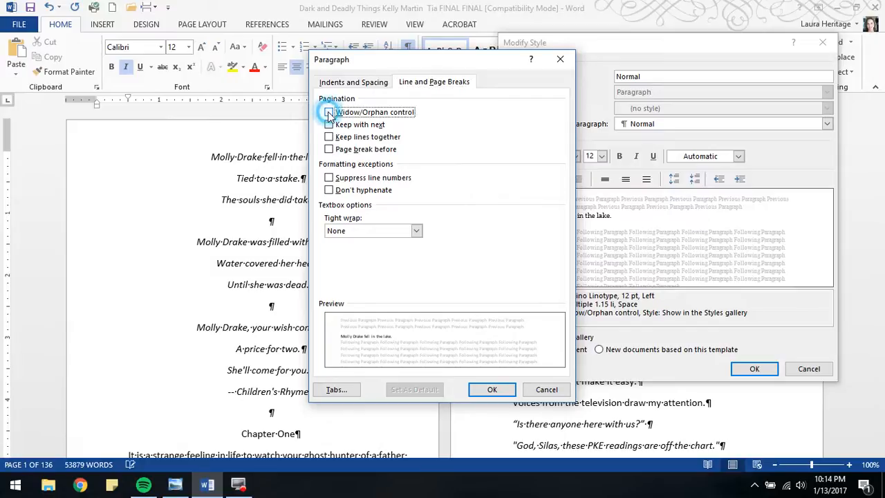
{"action": "left_click", "coordinate": [495, 390]}
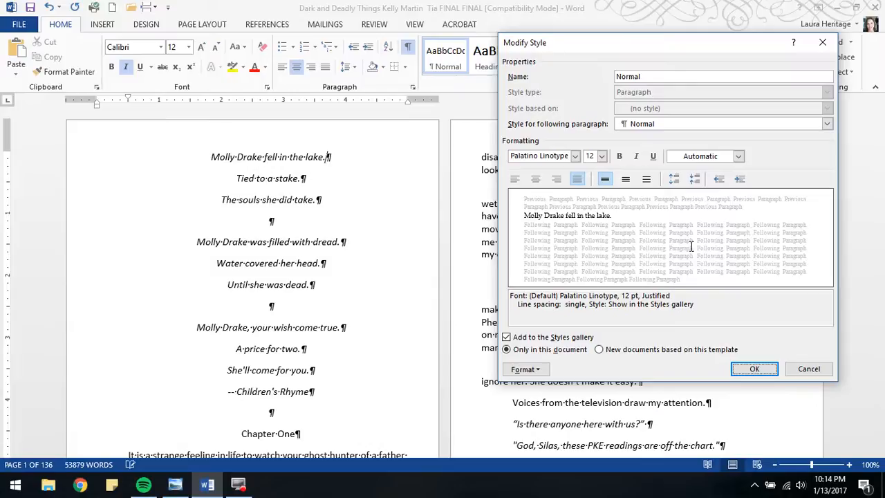
- Give the Normal style a special first line indent of 0.5" and apply the modified style
{"action": "left_click", "coordinate": [523, 368]}
{"action": "left_click", "coordinate": [548, 251]}
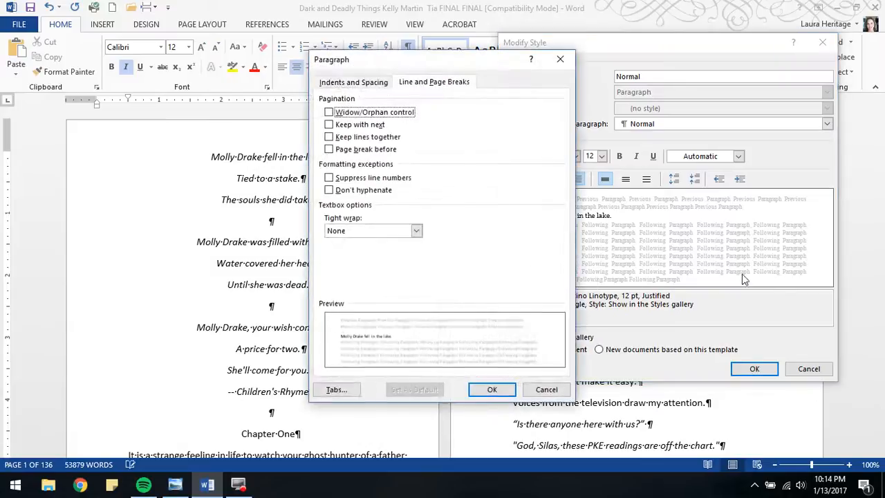
{"action": "left_click", "coordinate": [358, 83]}
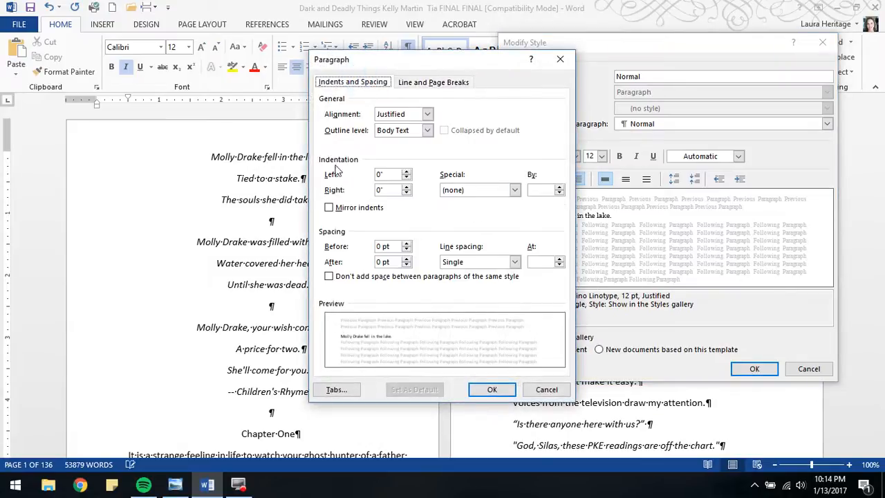
{"action": "left_click", "coordinate": [515, 191]}
{"action": "left_click", "coordinate": [481, 210]}
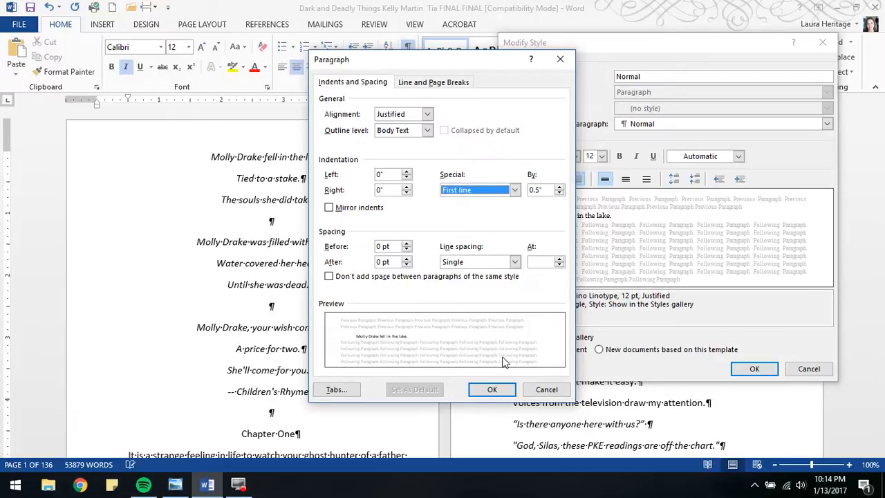
{"action": "left_click", "coordinate": [493, 389]}
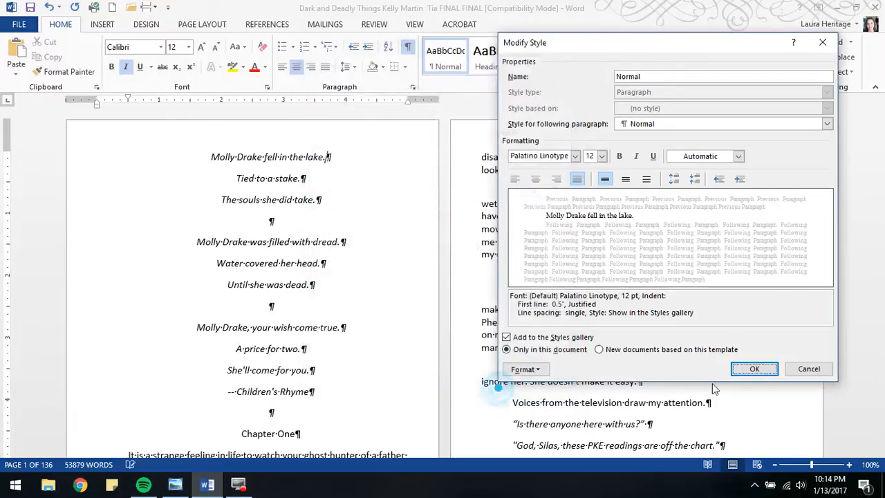
{"action": "left_click", "coordinate": [751, 372]}
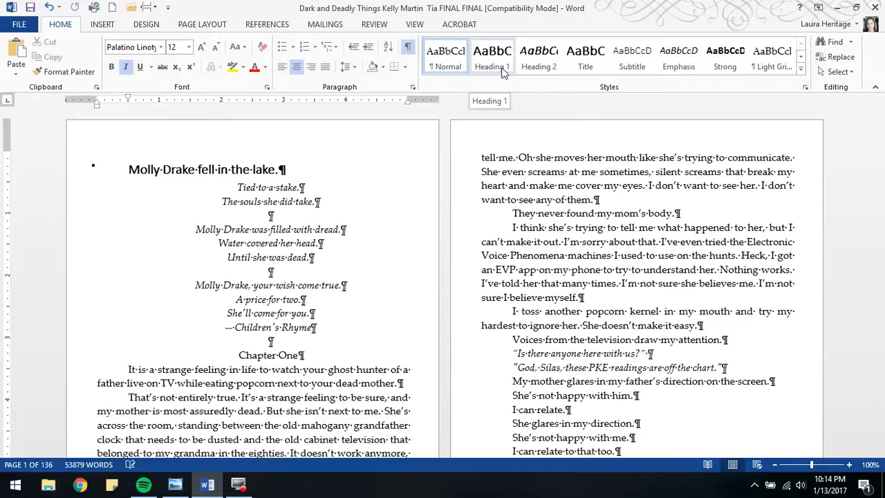
- Modify the Heading 1 style to use the Felix Titling font, without bold and with centered alignment
{"action": "right_click", "coordinate": [502, 67]}
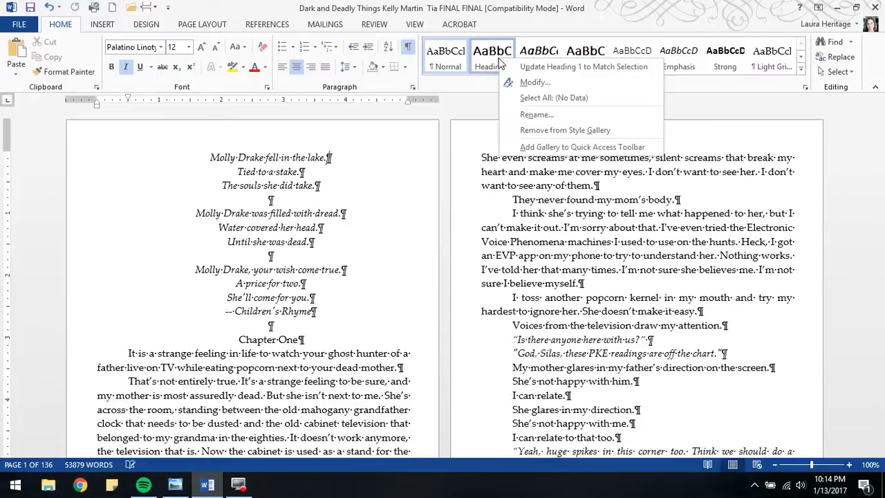
{"action": "left_click", "coordinate": [551, 84]}
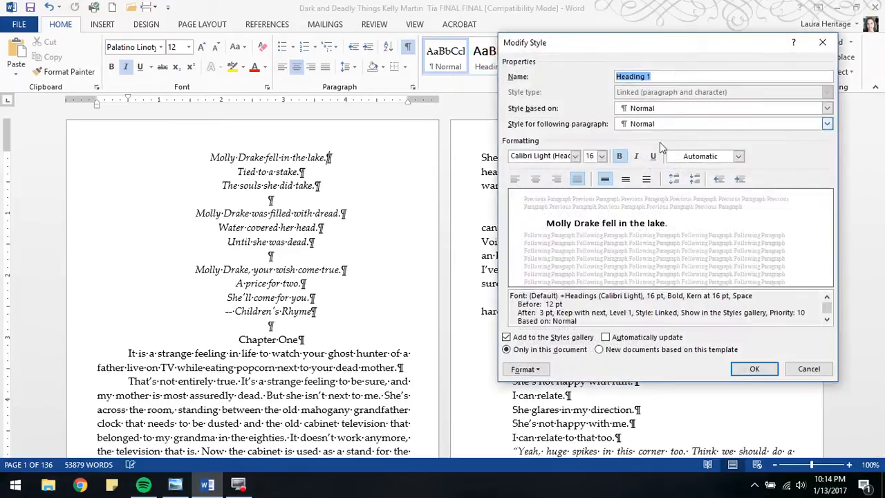
{"action": "left_click", "coordinate": [577, 157]}
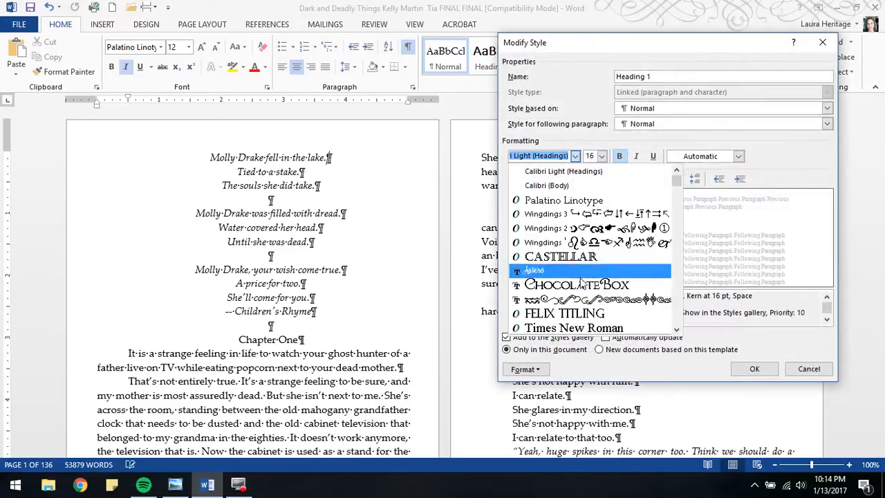
{"action": "left_click", "coordinate": [589, 315]}
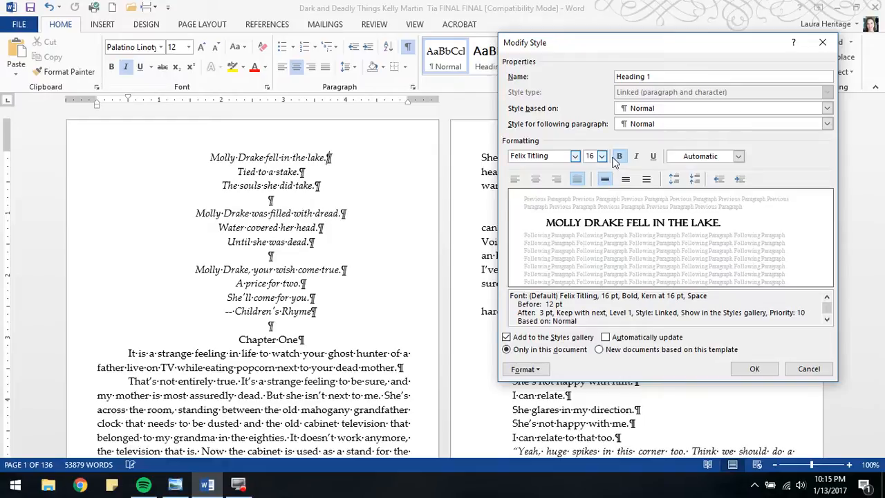
{"action": "left_click", "coordinate": [620, 157]}
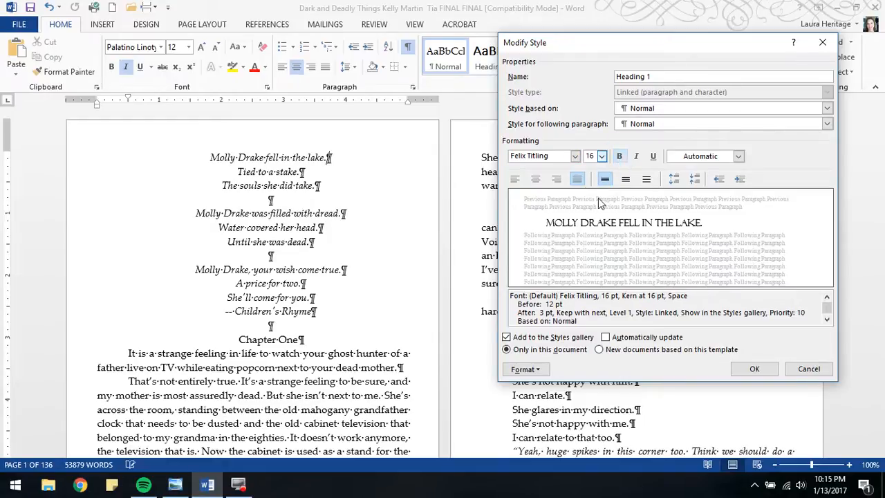
{"action": "left_click", "coordinate": [536, 179]}
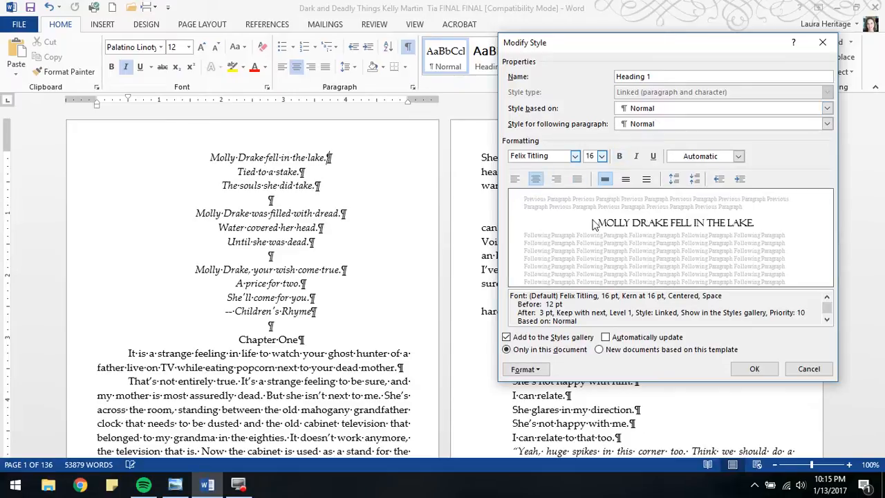
- Set the Heading 1 style's special indentation to (none), check its line and page break options, and apply the modified style
{"action": "left_click", "coordinate": [542, 374]}
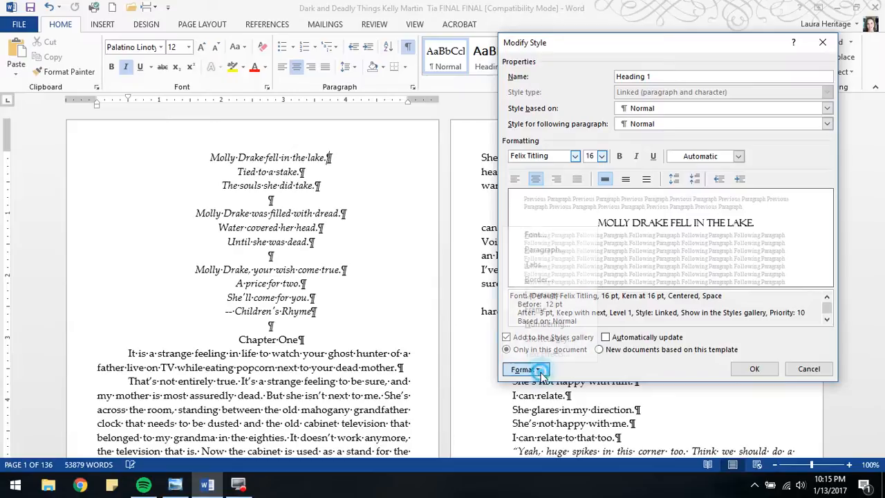
{"action": "left_click", "coordinate": [546, 249]}
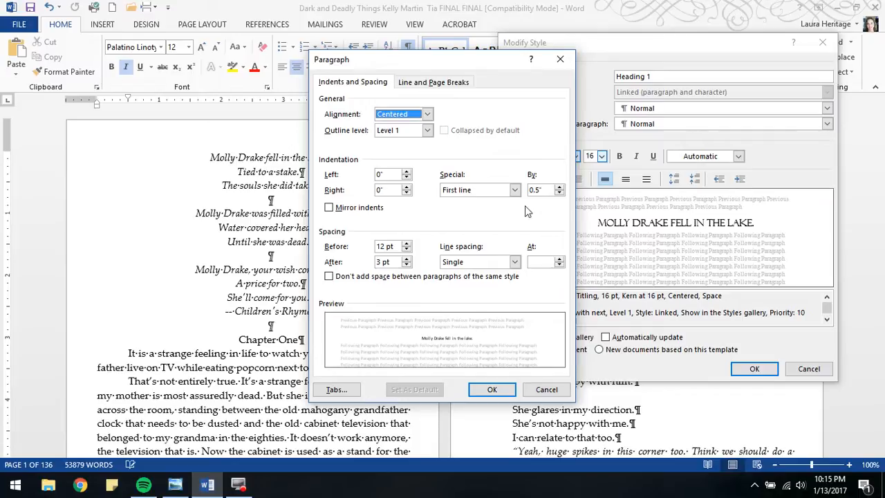
{"action": "left_click", "coordinate": [517, 195]}
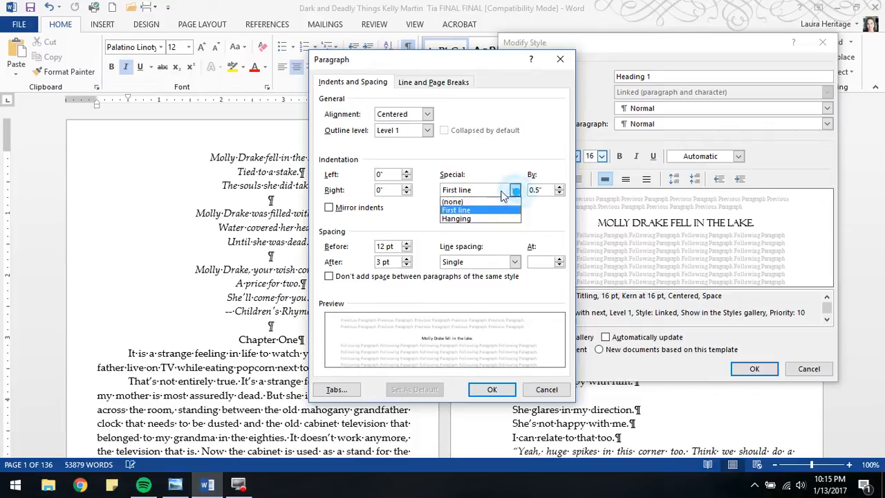
{"action": "left_click", "coordinate": [460, 202]}
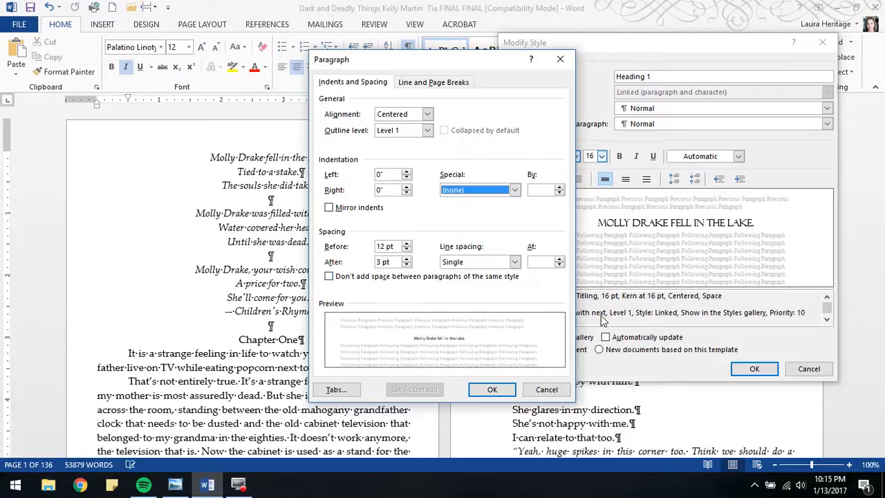
{"action": "left_click", "coordinate": [449, 82]}
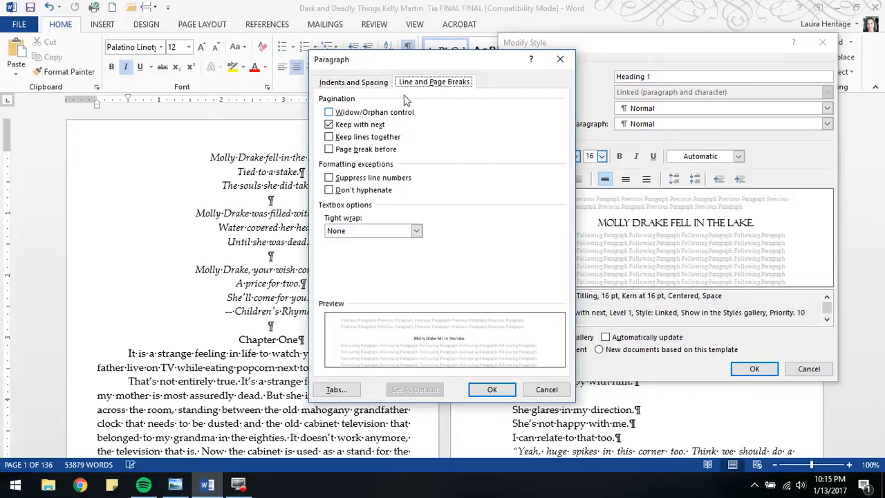
{"action": "left_click", "coordinate": [370, 83]}
{"action": "left_click", "coordinate": [504, 394]}
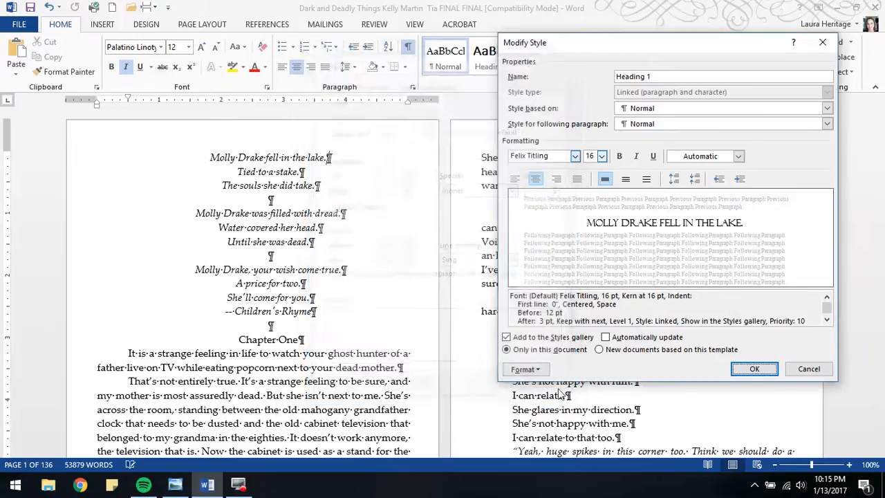
{"action": "left_click", "coordinate": [756, 370]}
- Remove the Heading 2, Title, Subtitle, Emphasis, Strong and Light Grid - Accent 3 styles from the style gallery
{"action": "right_click", "coordinate": [541, 69]}
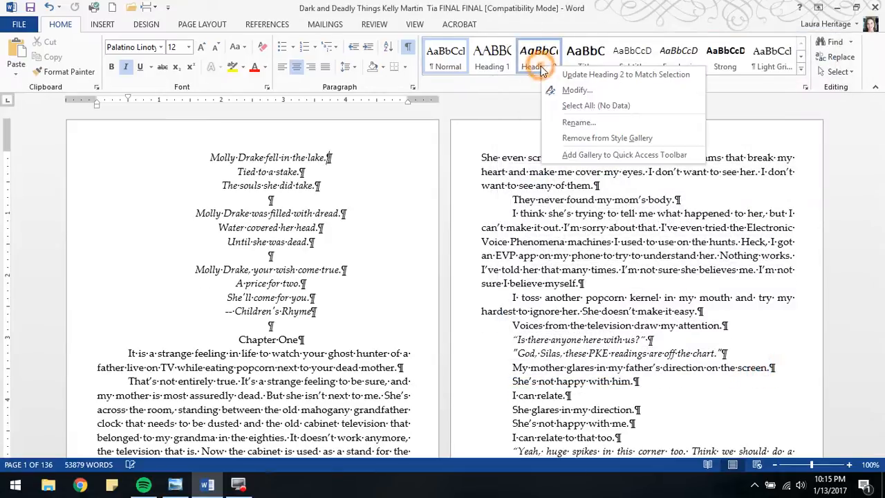
{"action": "left_click", "coordinate": [584, 138]}
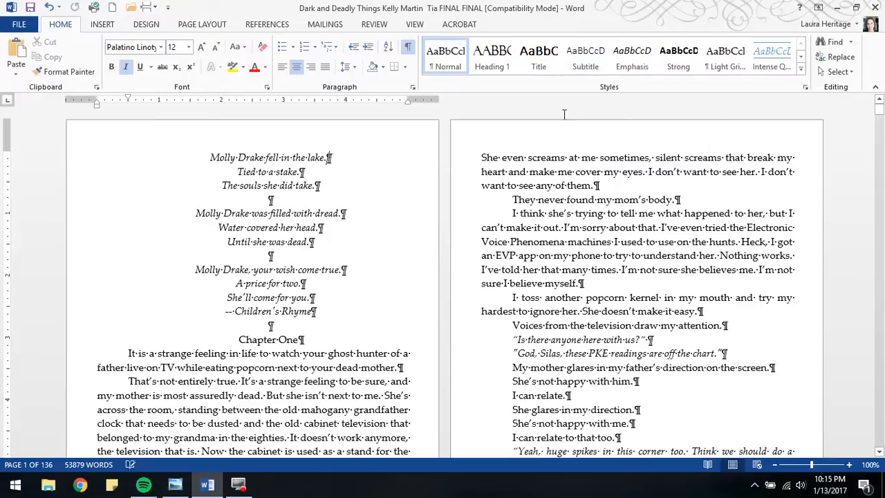
{"action": "right_click", "coordinate": [538, 65]}
{"action": "left_click", "coordinate": [593, 137]}
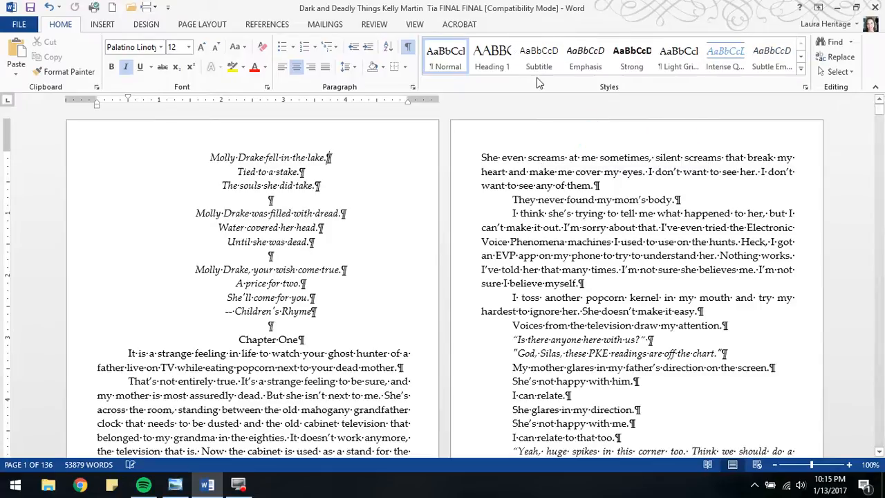
{"action": "right_click", "coordinate": [538, 64]}
{"action": "left_click", "coordinate": [586, 139]}
{"action": "right_click", "coordinate": [539, 59]}
{"action": "left_click", "coordinate": [591, 137]}
{"action": "right_click", "coordinate": [538, 60]}
{"action": "left_click", "coordinate": [593, 133]}
{"action": "right_click", "coordinate": [539, 65]}
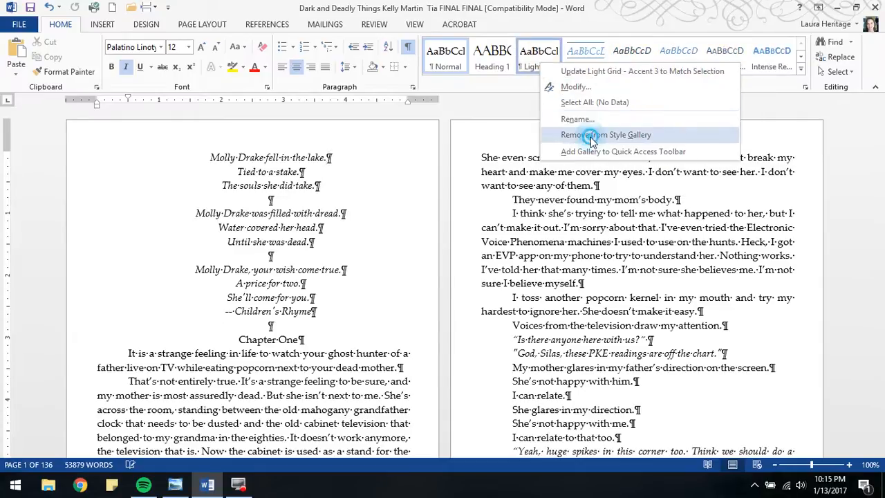
{"action": "left_click", "coordinate": [593, 134]}
- Remove the Intense Quote, Subtle Emphasis and Intense Emphasis styles from the style gallery
{"action": "right_click", "coordinate": [536, 68]}
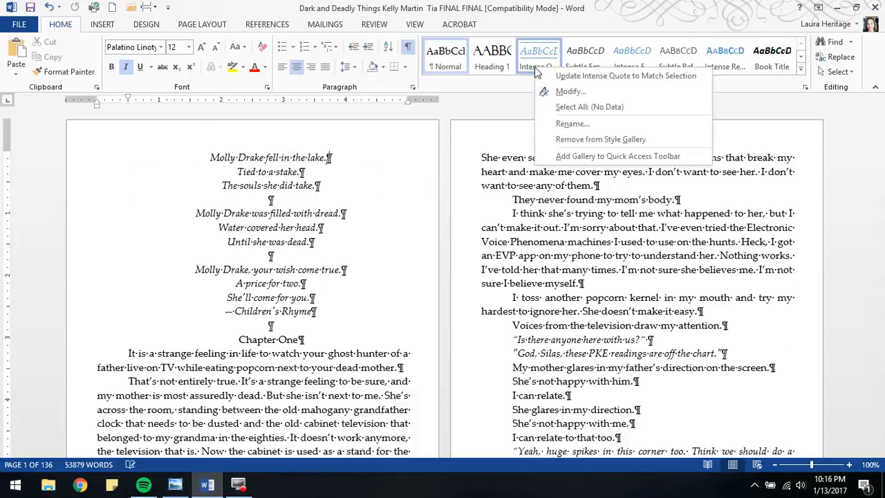
{"action": "left_click", "coordinate": [588, 142]}
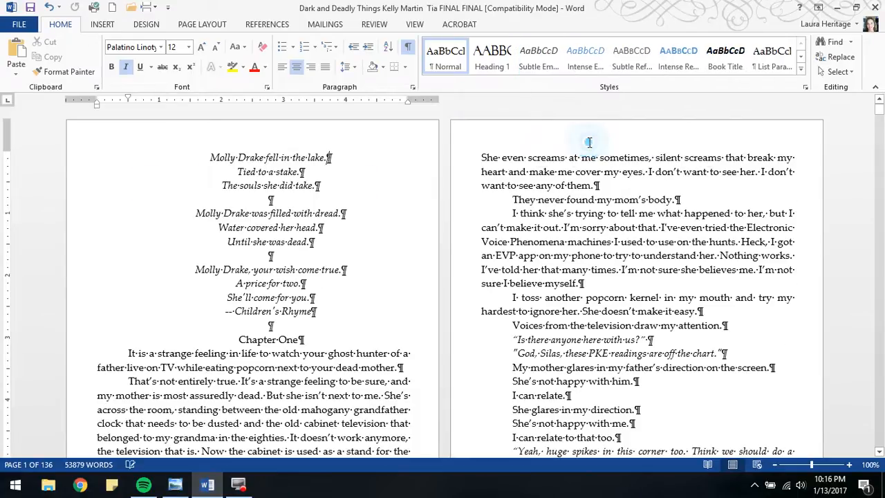
{"action": "right_click", "coordinate": [546, 65]}
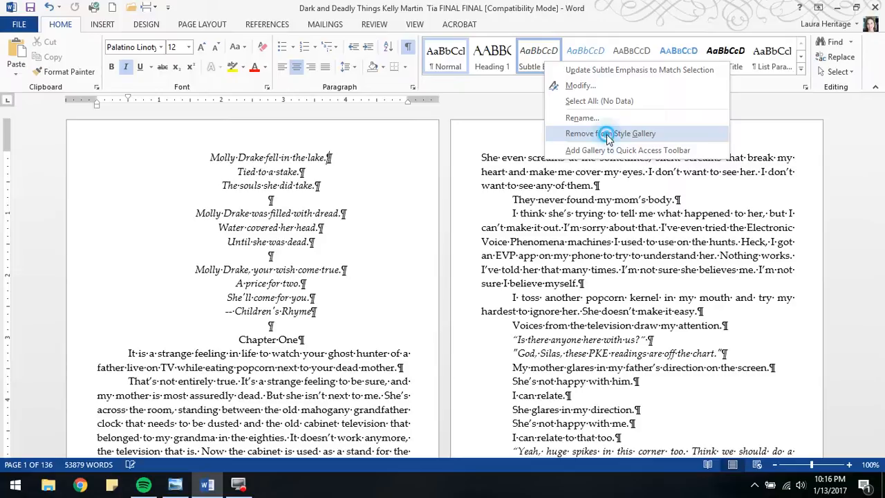
{"action": "left_click", "coordinate": [608, 135]}
{"action": "right_click", "coordinate": [553, 66]}
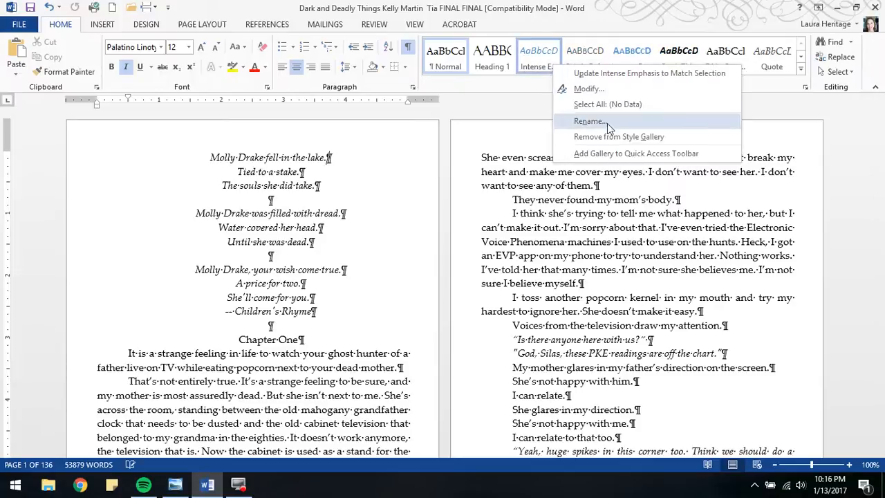
{"action": "left_click", "coordinate": [608, 136]}
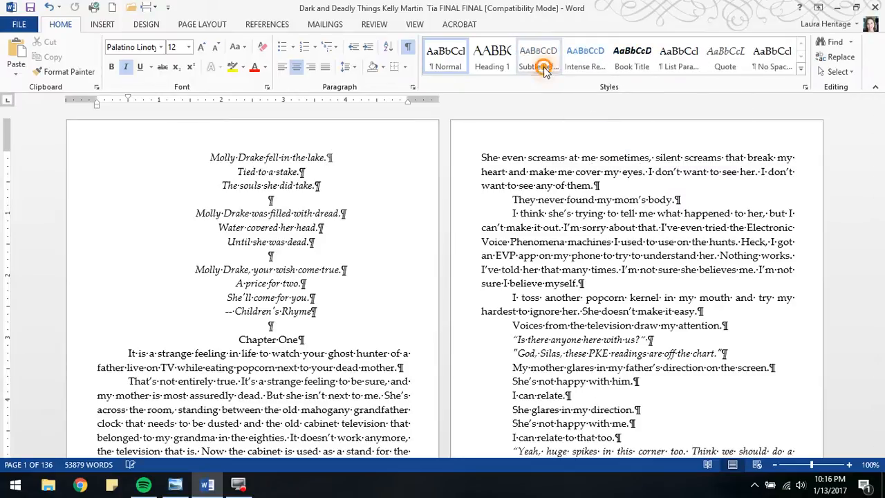
- Modify the Subtle Reference style to Automatic font color, 12 pt size and the Palatino Linotype font
{"action": "right_click", "coordinate": [539, 67]}
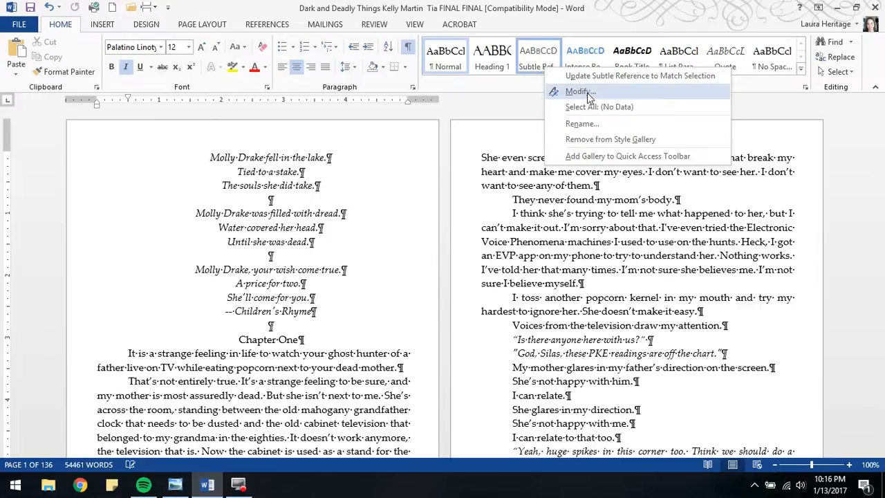
{"action": "left_click", "coordinate": [587, 92]}
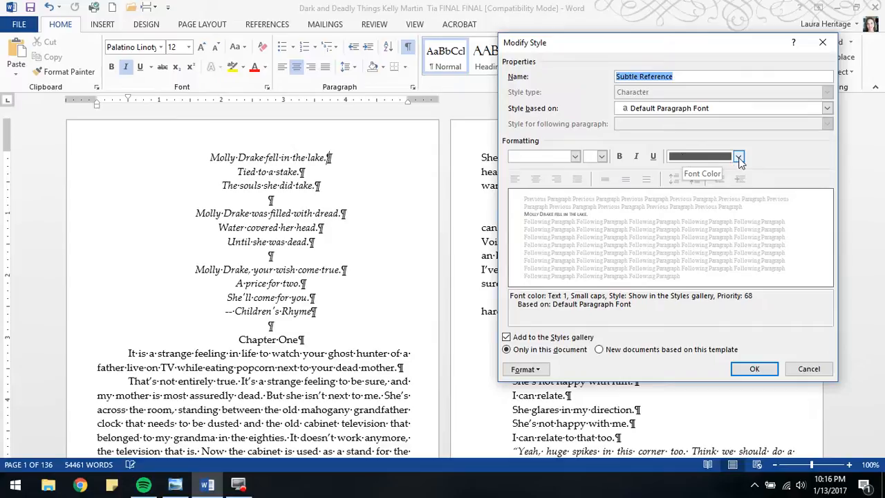
{"action": "left_click", "coordinate": [739, 159]}
{"action": "left_click", "coordinate": [732, 169]}
{"action": "left_click", "coordinate": [602, 158]}
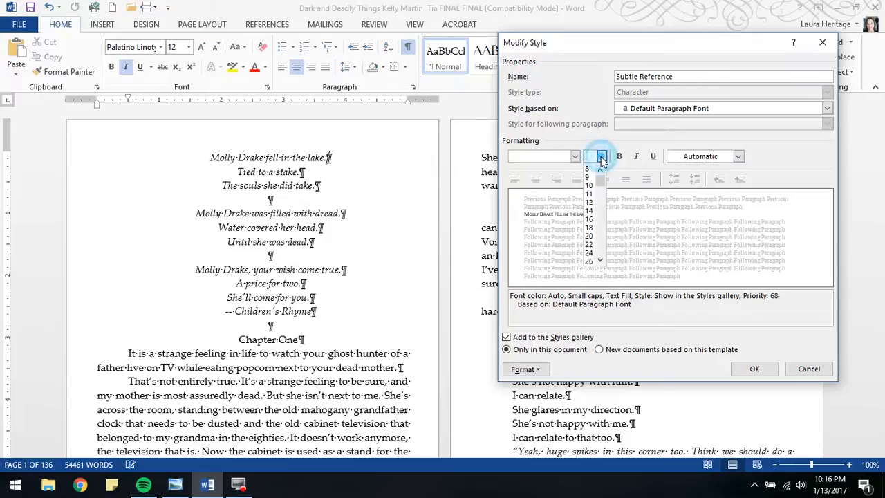
{"action": "left_click", "coordinate": [590, 202]}
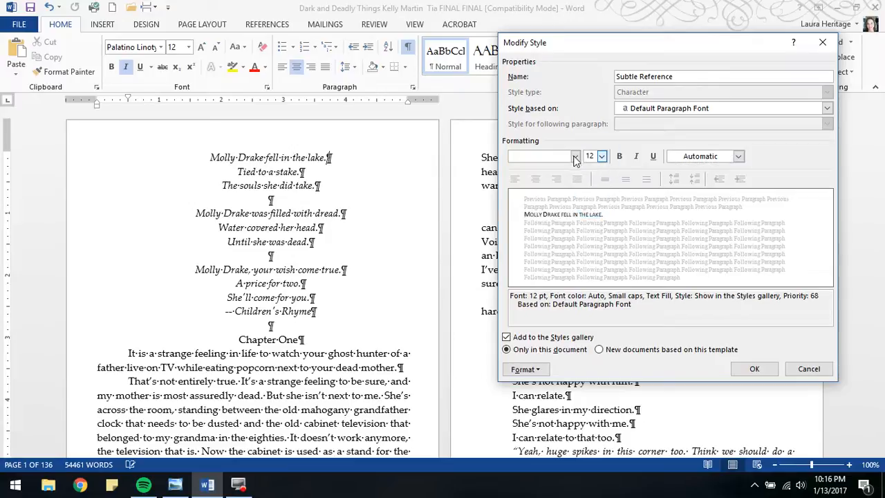
{"action": "left_click", "coordinate": [575, 157]}
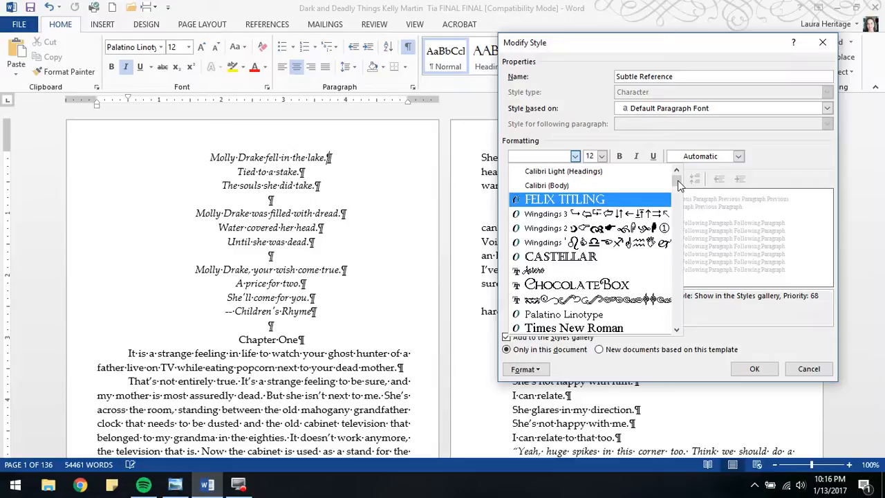
{"action": "left_click_drag", "start_coordinate": [679, 181], "coordinate": [679, 187]}
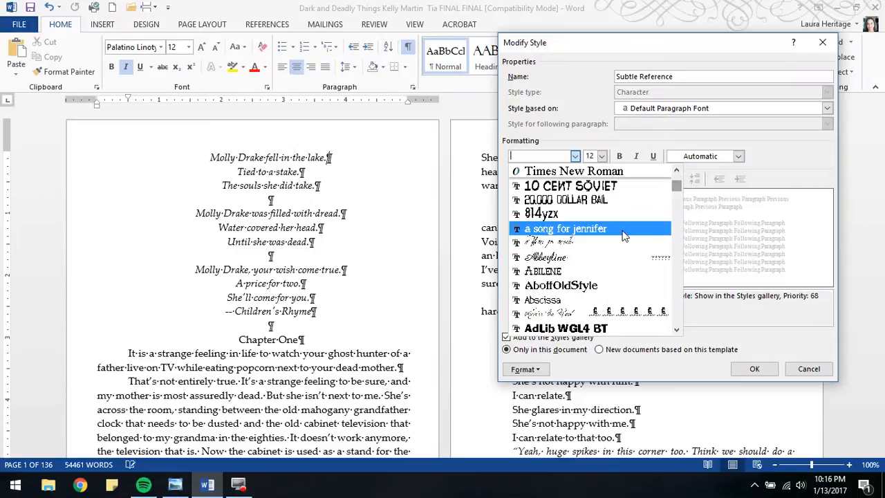
{"action": "scroll", "coordinate": [624, 236], "scroll_direction": "up", "scroll_amount": 2}
{"action": "left_click", "coordinate": [585, 184]}
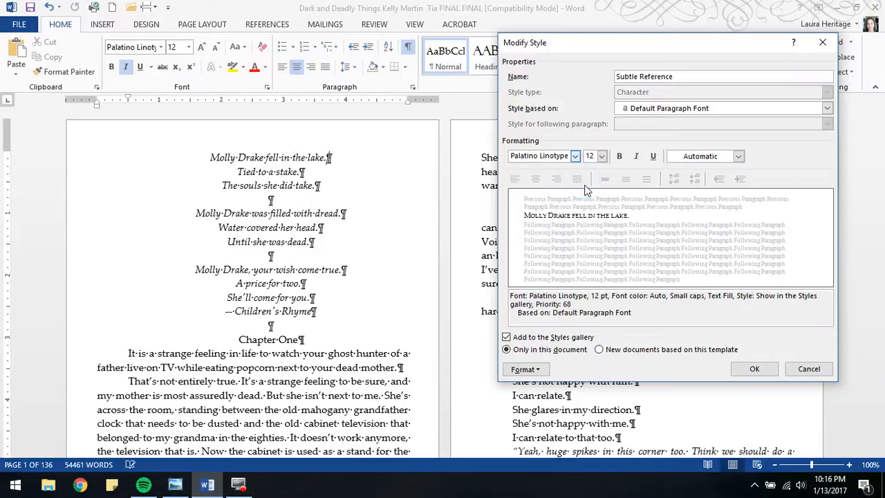
{"action": "left_click", "coordinate": [755, 370]}
- Remove the Intense Reference, Book Title, List Paragraph and Quote styles from the style gallery
{"action": "right_click", "coordinate": [583, 61]}
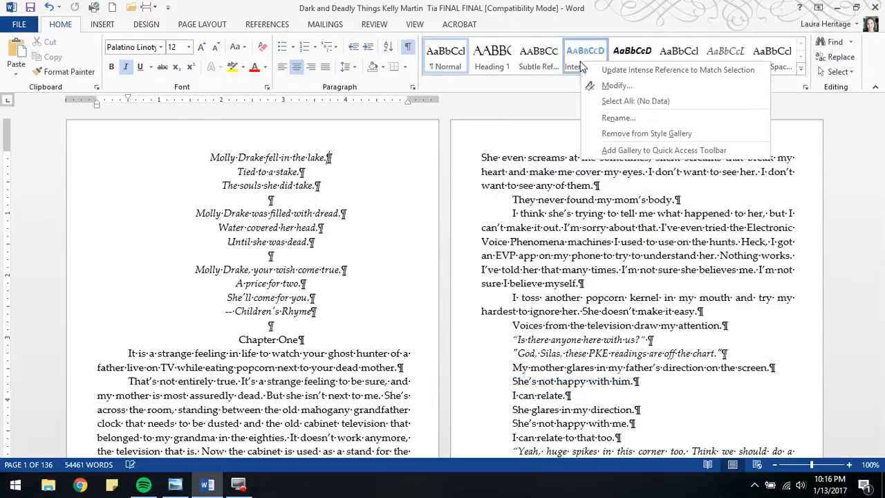
{"action": "left_click", "coordinate": [634, 134]}
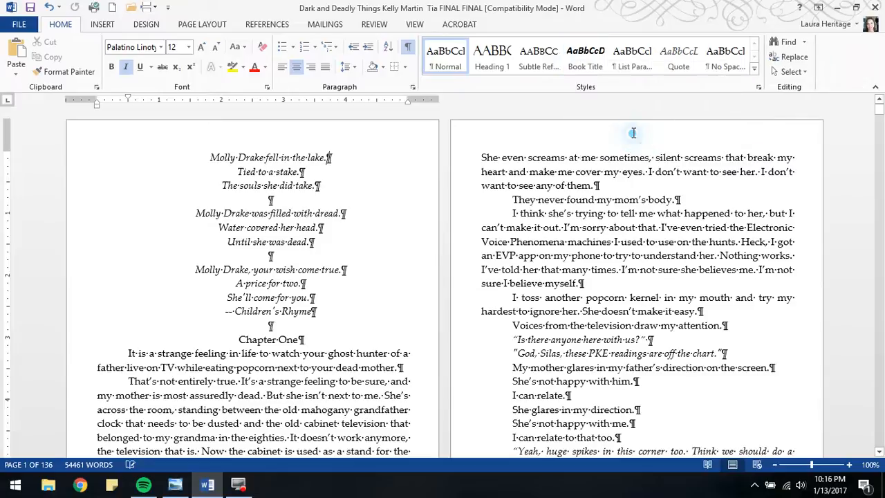
{"action": "right_click", "coordinate": [592, 69]}
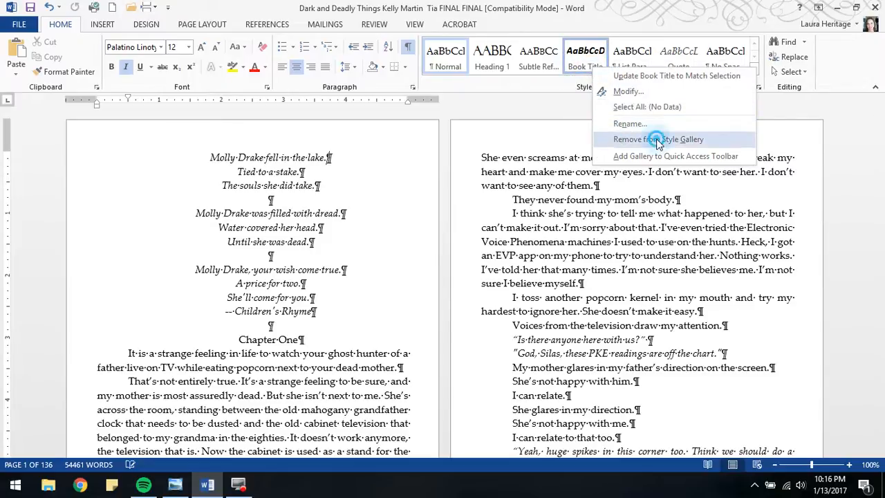
{"action": "left_click", "coordinate": [657, 141]}
{"action": "right_click", "coordinate": [591, 67]}
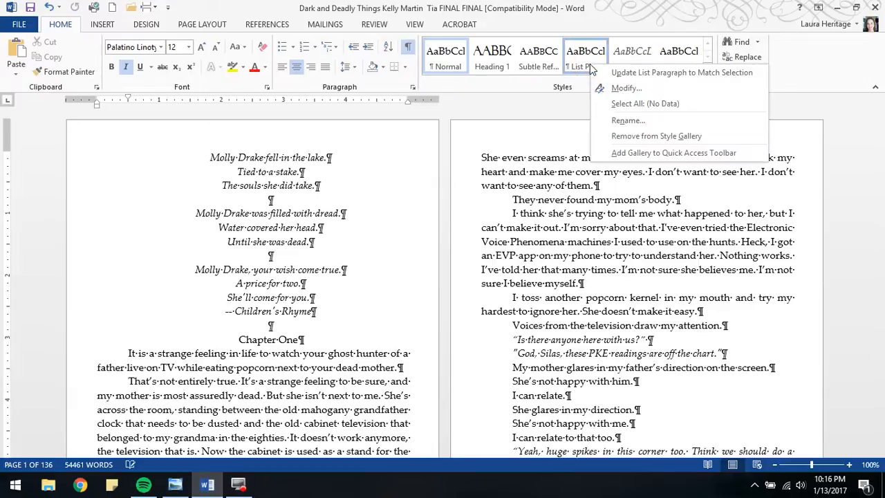
{"action": "left_click", "coordinate": [631, 136]}
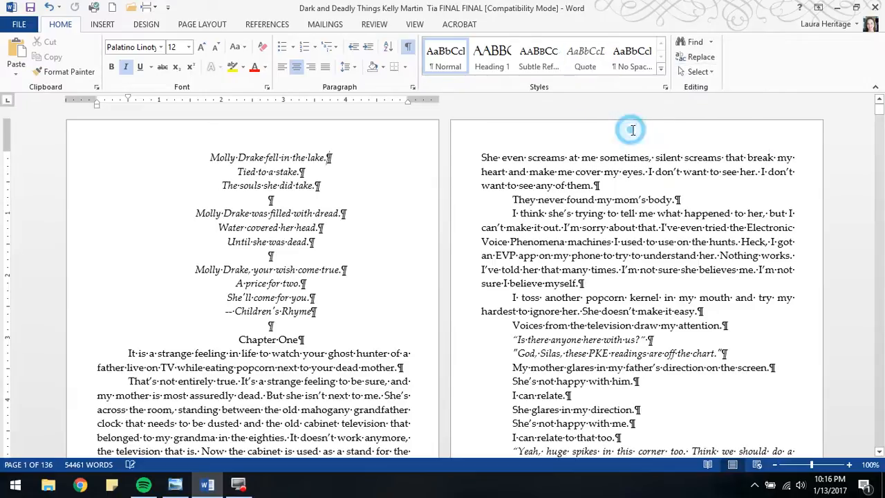
{"action": "right_click", "coordinate": [590, 67]}
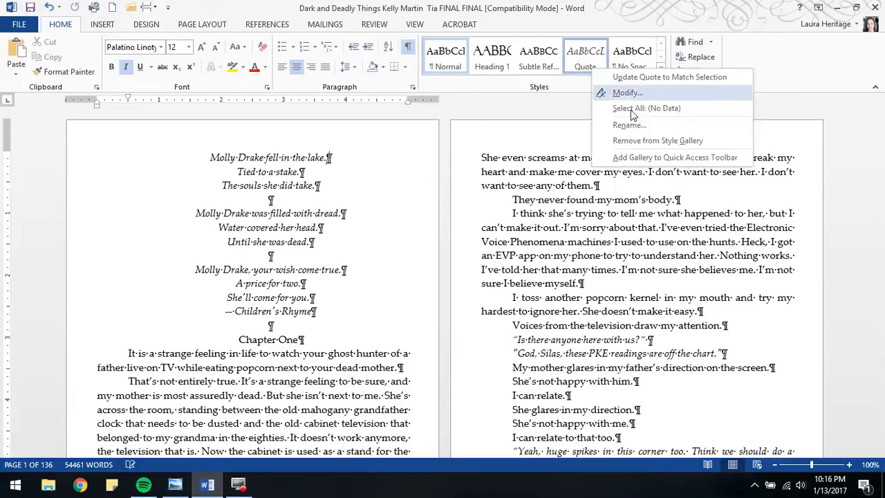
{"action": "left_click", "coordinate": [631, 140]}
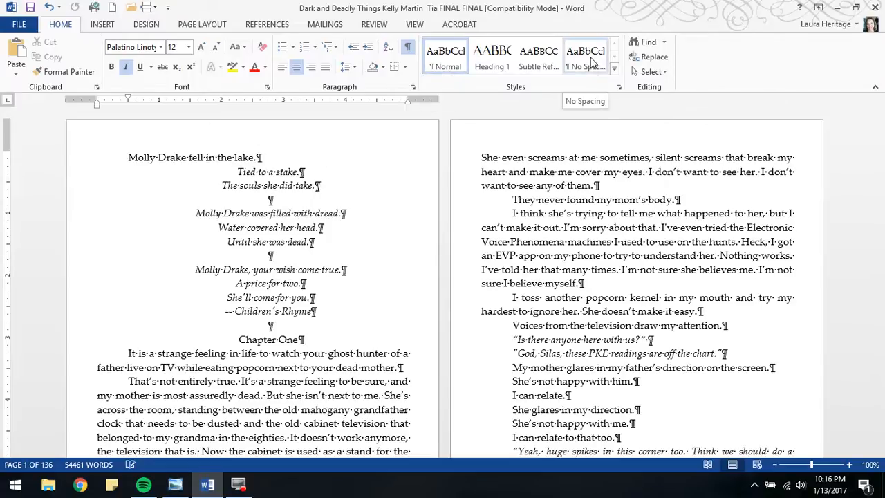
- Modify the No Spacing style's paragraph settings to remove the special first-line indent
{"action": "right_click", "coordinate": [589, 64]}
{"action": "left_click", "coordinate": [626, 81]}
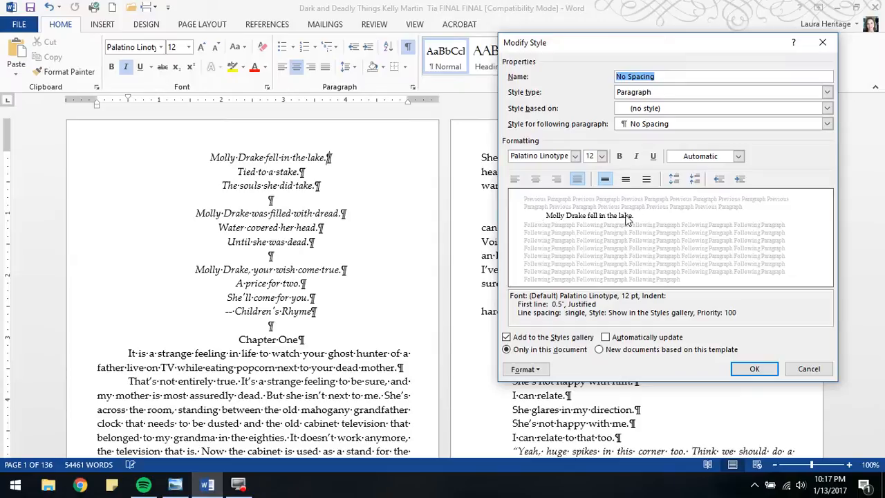
{"action": "left_click", "coordinate": [524, 369]}
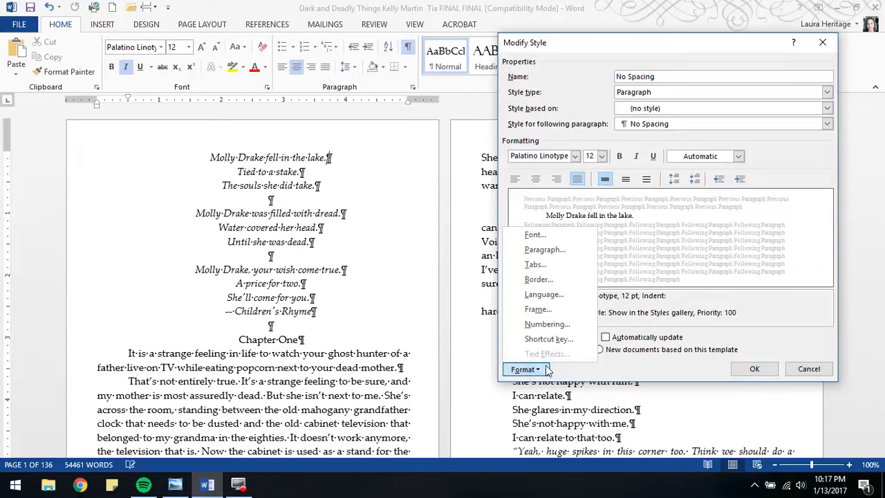
{"action": "left_click", "coordinate": [536, 250]}
{"action": "left_click", "coordinate": [515, 190]}
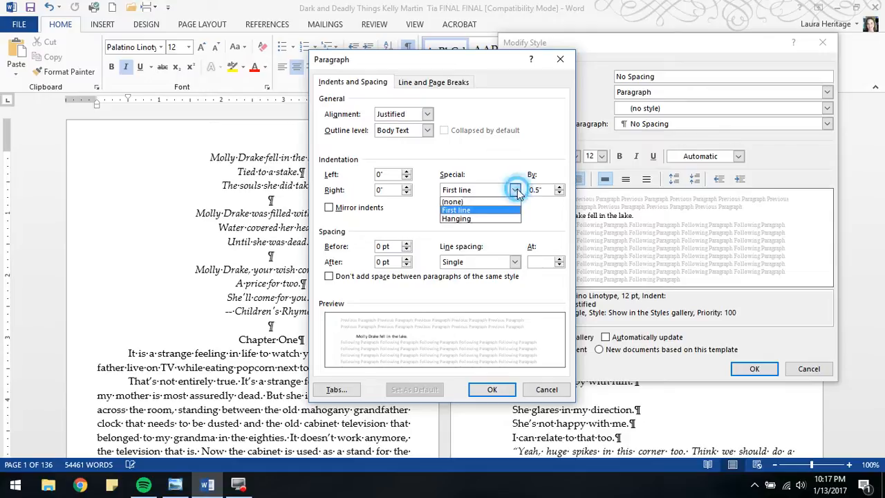
{"action": "left_click", "coordinate": [478, 201]}
{"action": "left_click", "coordinate": [492, 390]}
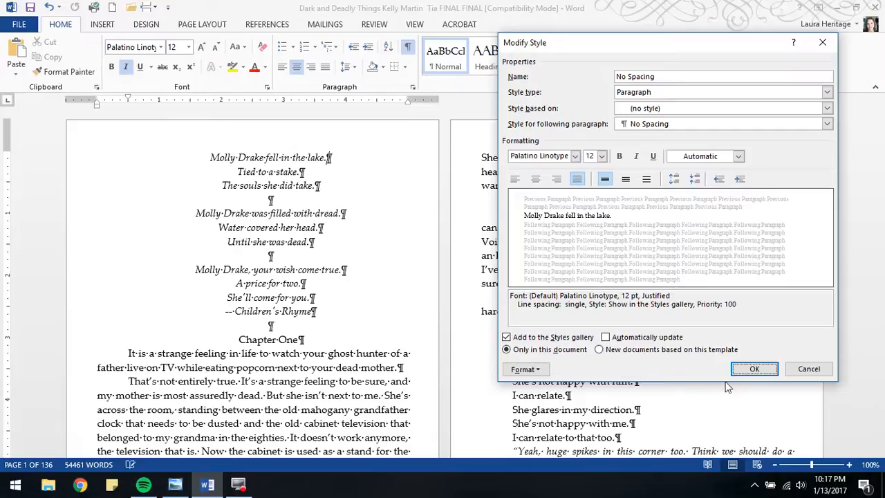
{"action": "left_click", "coordinate": [754, 368]}
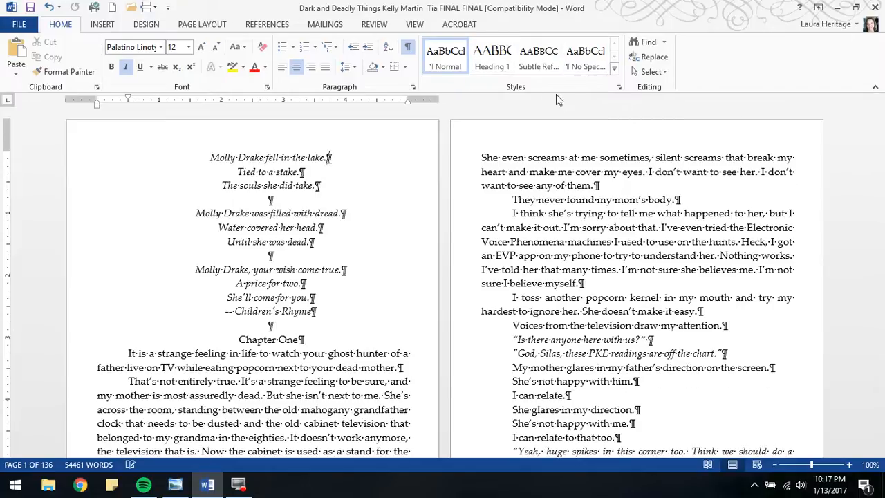
- Create a paragraph style named Center based on Normal, non-italic and centered, with special indentation set to none
{"action": "left_click", "coordinate": [619, 88]}
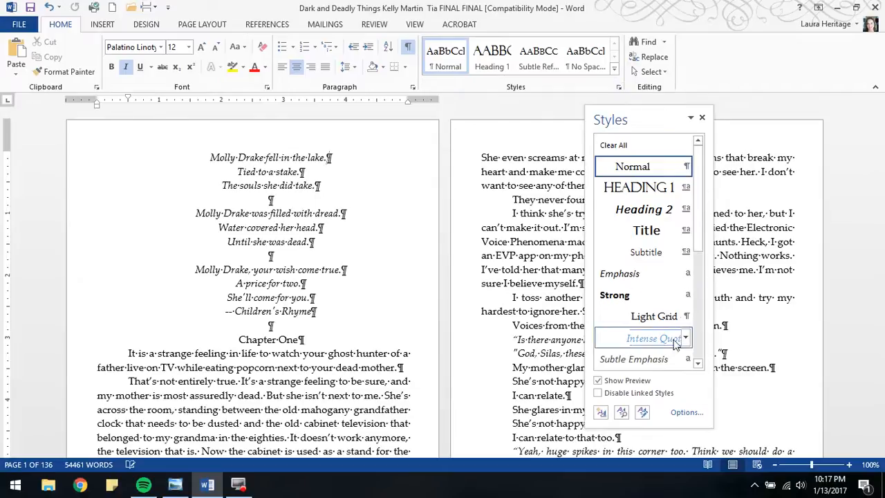
{"action": "left_click", "coordinate": [601, 413]}
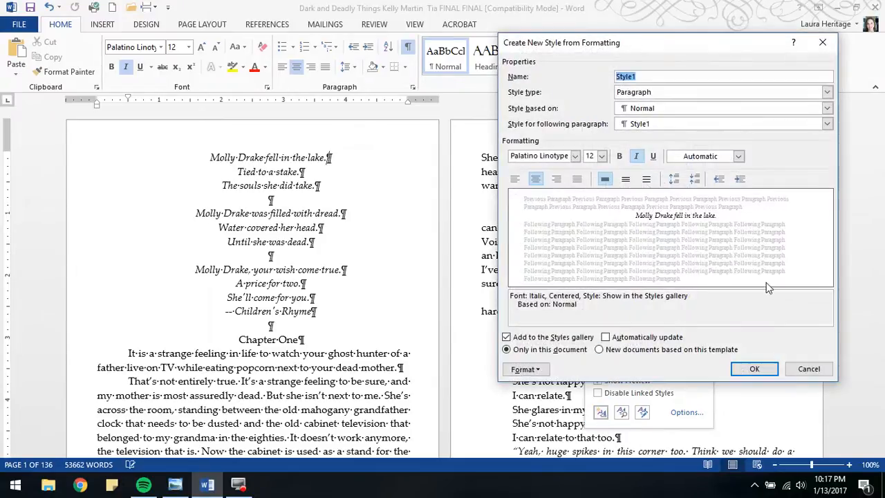
{"action": "type", "text": "Center"}
{"action": "left_click", "coordinate": [638, 156]}
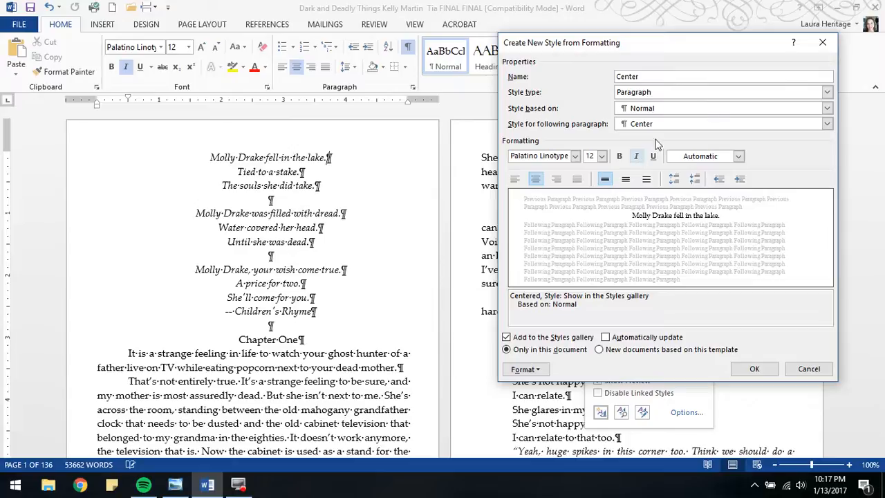
{"action": "left_click", "coordinate": [536, 180]}
{"action": "left_click", "coordinate": [525, 370]}
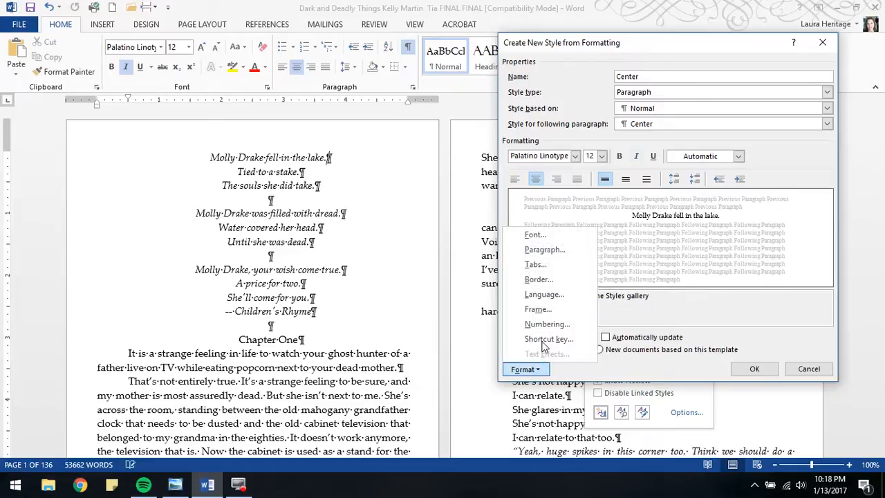
{"action": "left_click", "coordinate": [534, 195]}
{"action": "left_click", "coordinate": [515, 189]}
{"action": "left_click", "coordinate": [471, 201]}
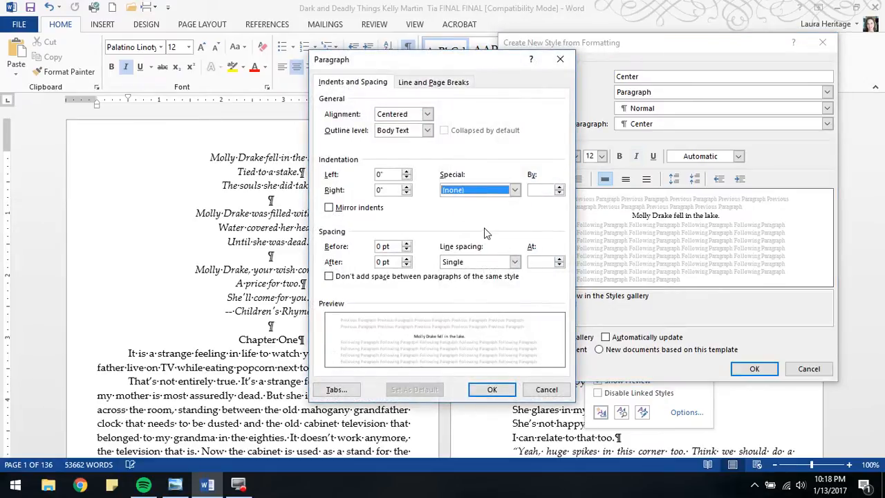
{"action": "left_click", "coordinate": [491, 390]}
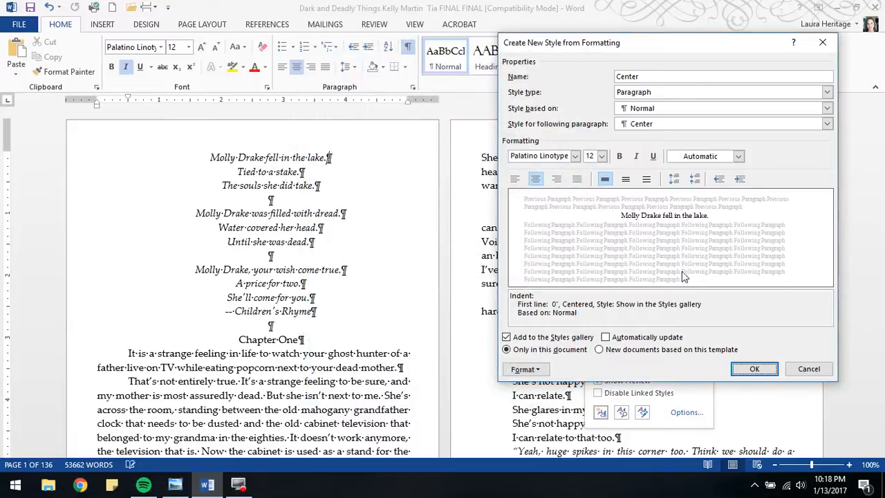
{"action": "left_click", "coordinate": [755, 369]}
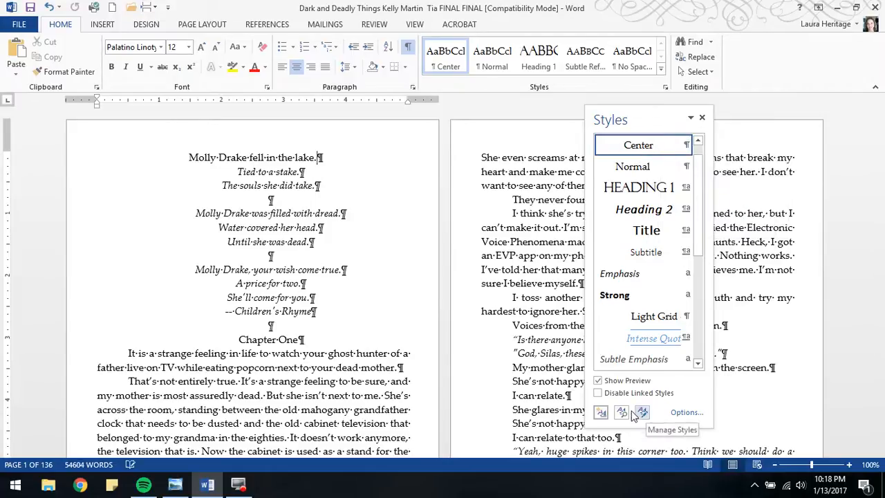
- Create a bold paragraph style named Center Bold based on the Center style
{"action": "left_click", "coordinate": [602, 413]}
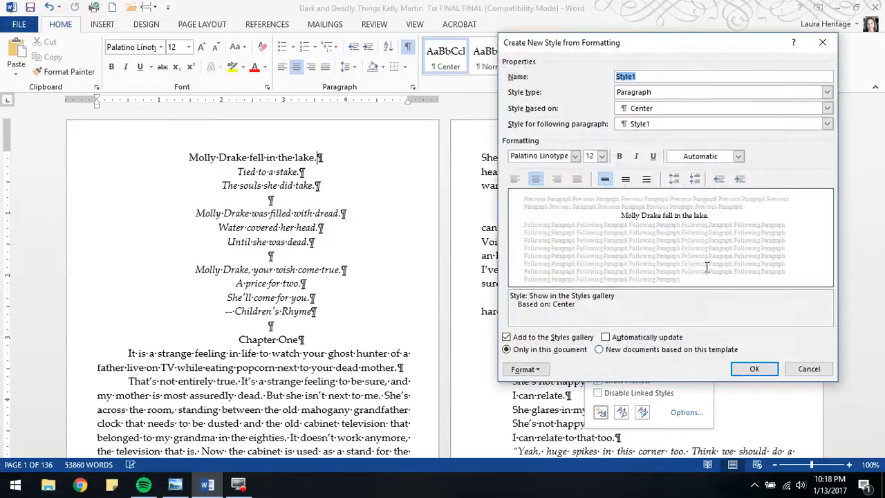
{"action": "type", "text": "Center Bold"}
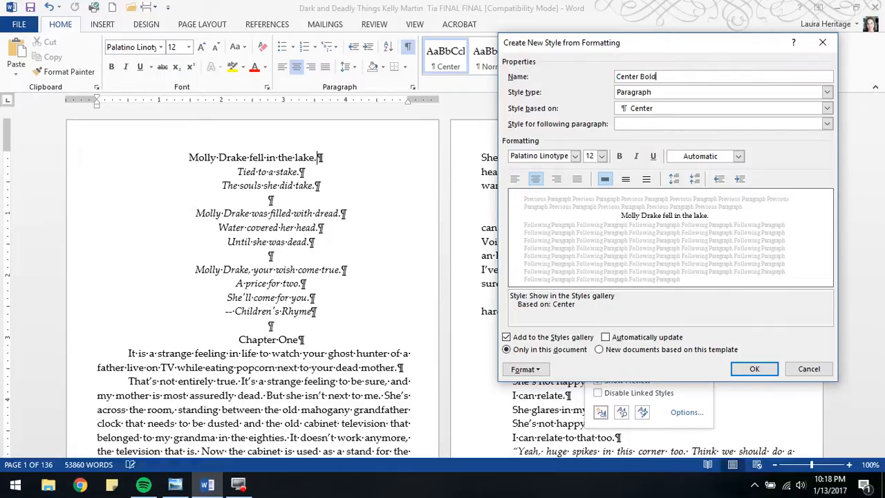
{"action": "left_click", "coordinate": [620, 156]}
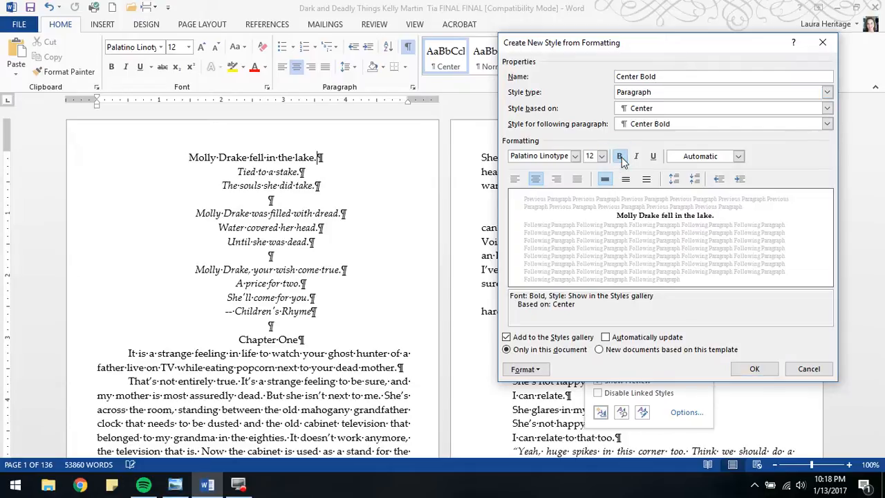
{"action": "left_click", "coordinate": [754, 368]}
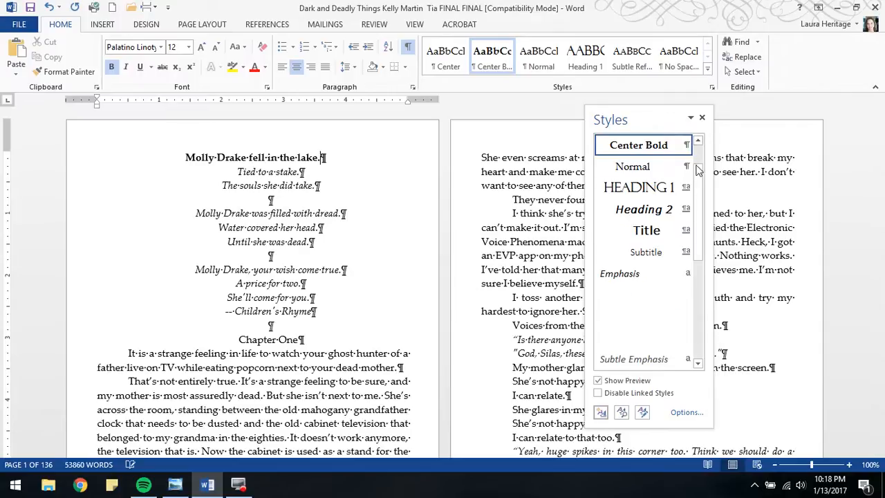
- Reapply the Center style to the rhyme's first line and create an italic style named Center Italic based on it
{"action": "left_click", "coordinate": [698, 141]}
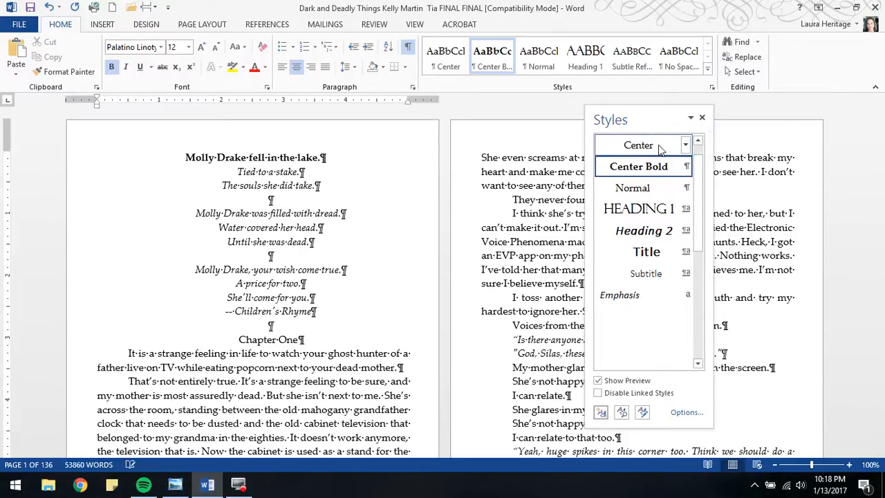
{"action": "left_click", "coordinate": [618, 150]}
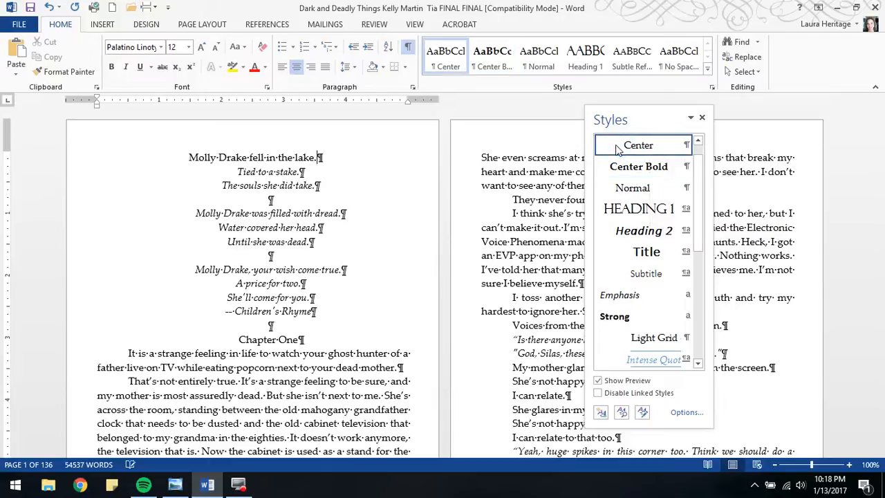
{"action": "left_click", "coordinate": [601, 412]}
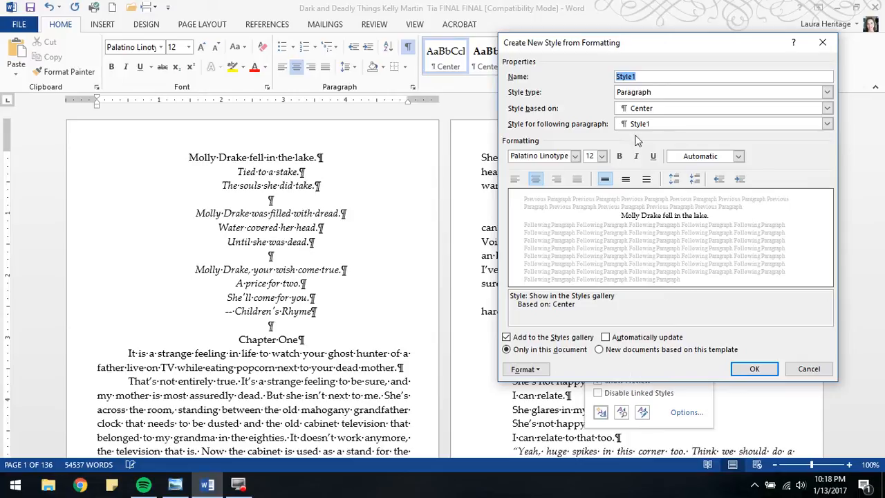
{"action": "type", "text": "Center Italic"}
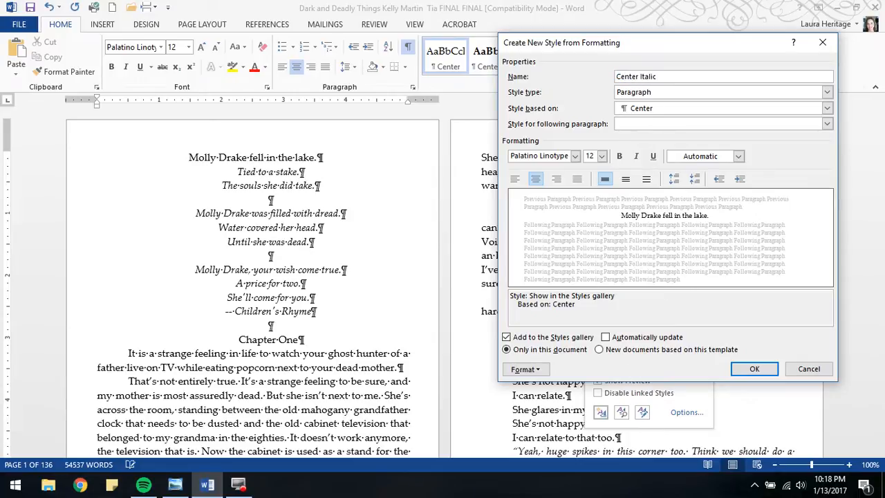
{"action": "left_click", "coordinate": [637, 157]}
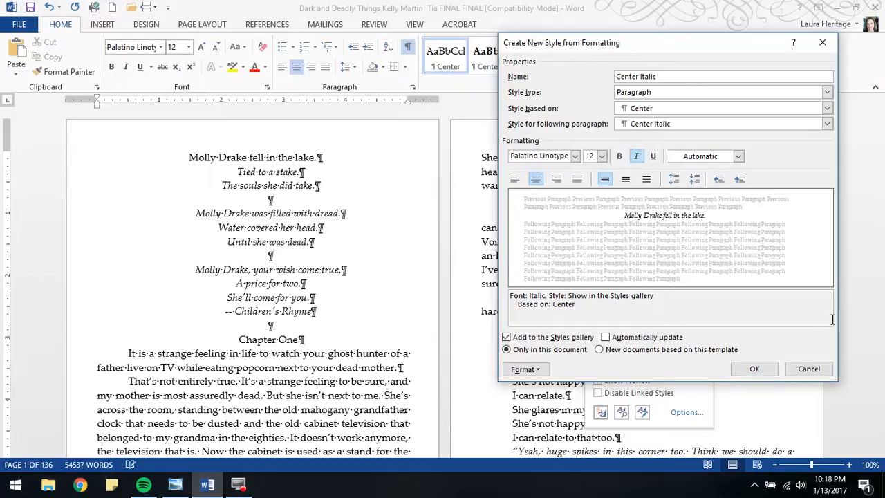
{"action": "left_click", "coordinate": [754, 369]}
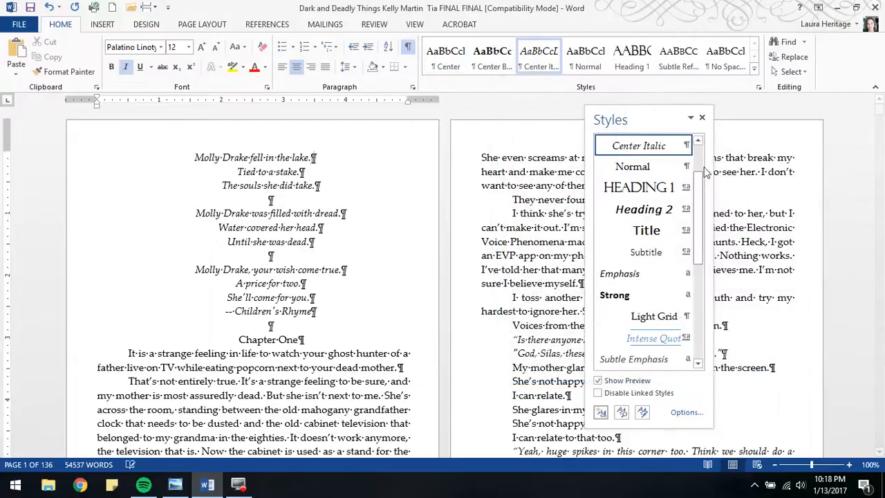
{"action": "left_click", "coordinate": [702, 118]}
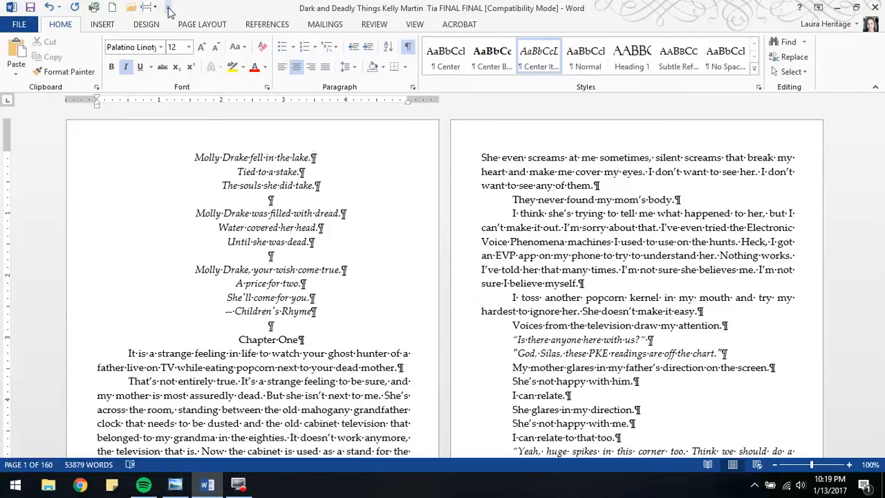
- Find the Insert Page and Section Breaks command among the popular commands for Quick Access Toolbar customization
{"action": "left_click", "coordinate": [168, 8]}
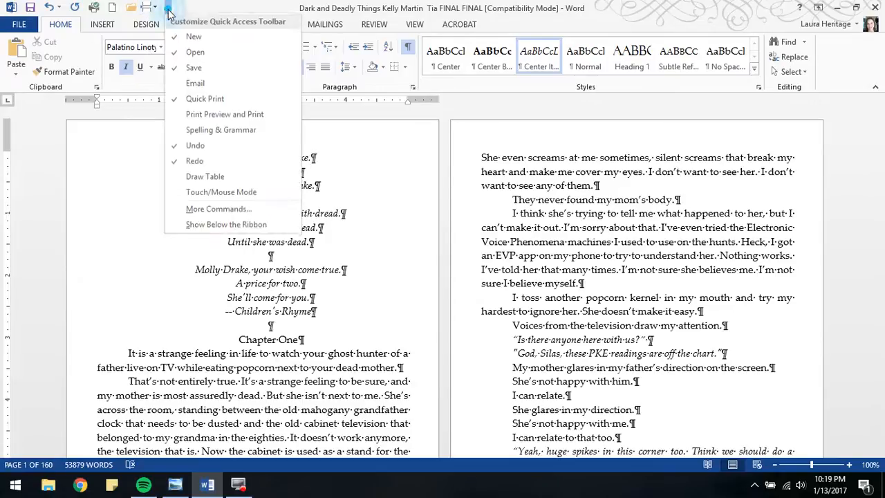
{"action": "left_click", "coordinate": [233, 213]}
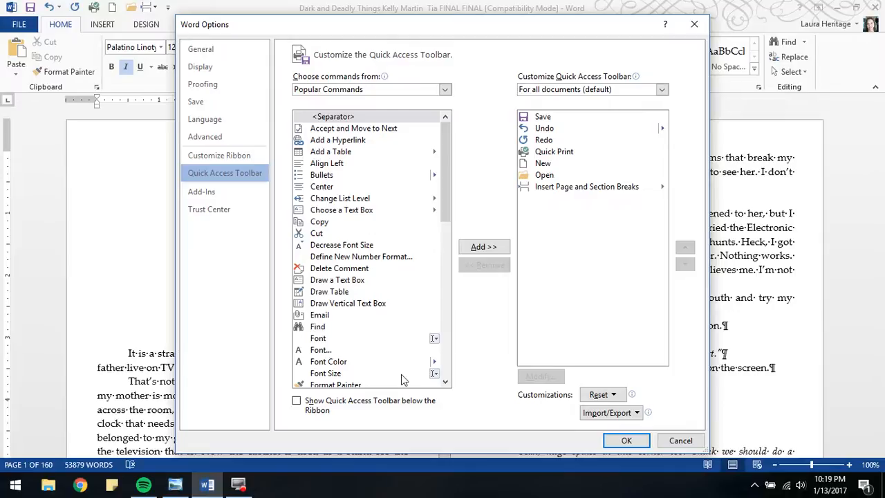
{"action": "left_click_drag", "start_coordinate": [451, 202], "coordinate": [453, 249]}
{"action": "left_click", "coordinate": [344, 291]}
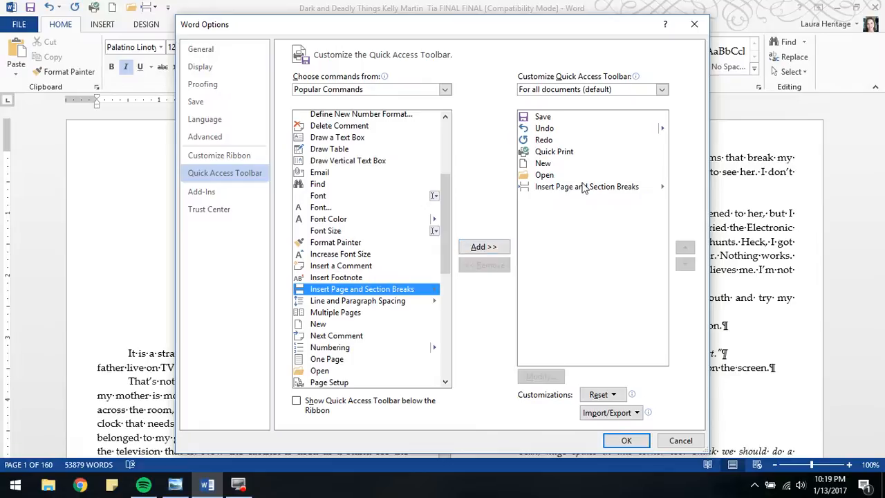
{"action": "left_click", "coordinate": [681, 441]}
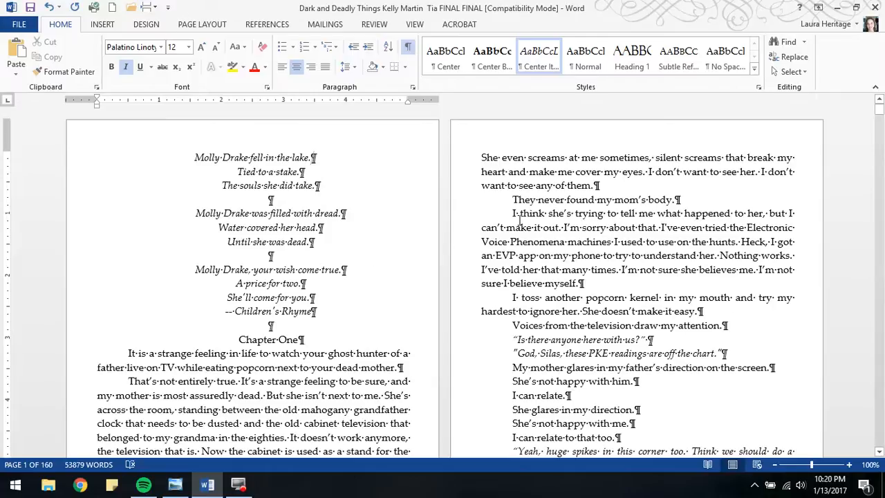
- Apply the Center Italic style to the whole opening rhyme, including the Children's Rhyme attribution line
{"action": "scroll", "coordinate": [520, 220], "scroll_direction": "down", "scroll_amount": 2}
{"action": "scroll", "coordinate": [510, 216], "scroll_direction": "up", "scroll_amount": 2}
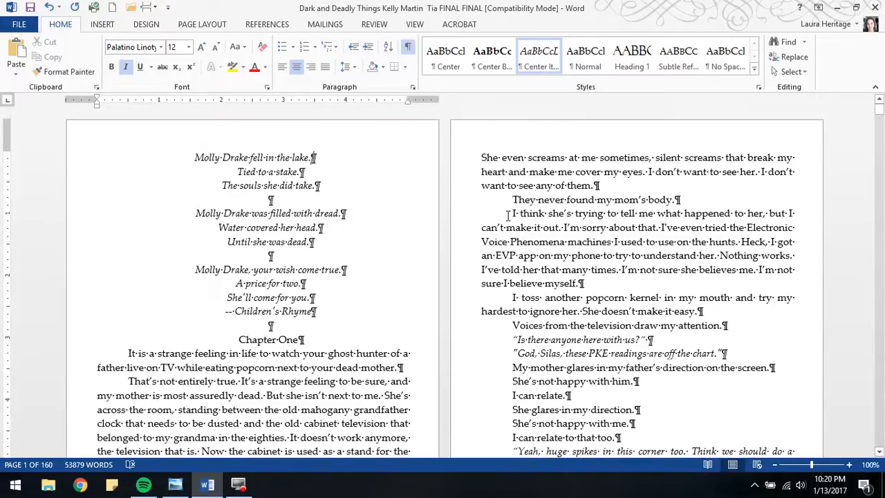
{"action": "left_click", "coordinate": [193, 156]}
{"action": "left_click_drag", "start_coordinate": [195, 158], "coordinate": [340, 307]}
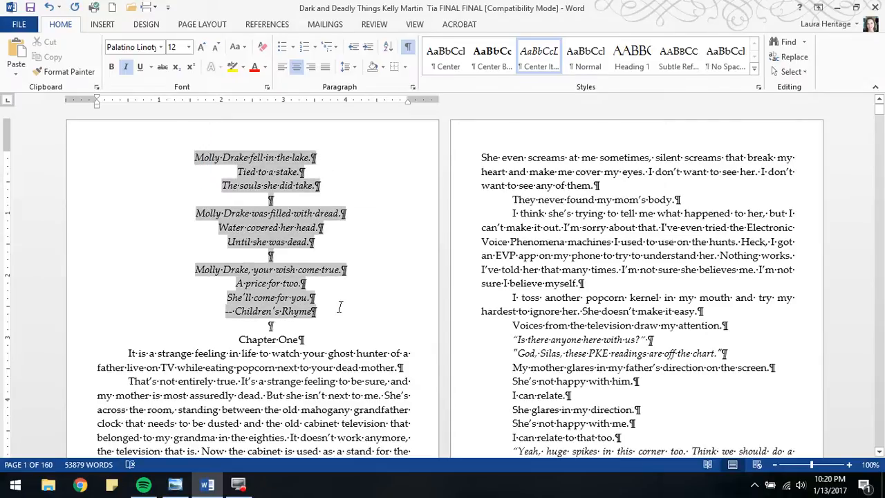
{"action": "left_click_drag", "start_coordinate": [340, 308], "coordinate": [339, 308]}
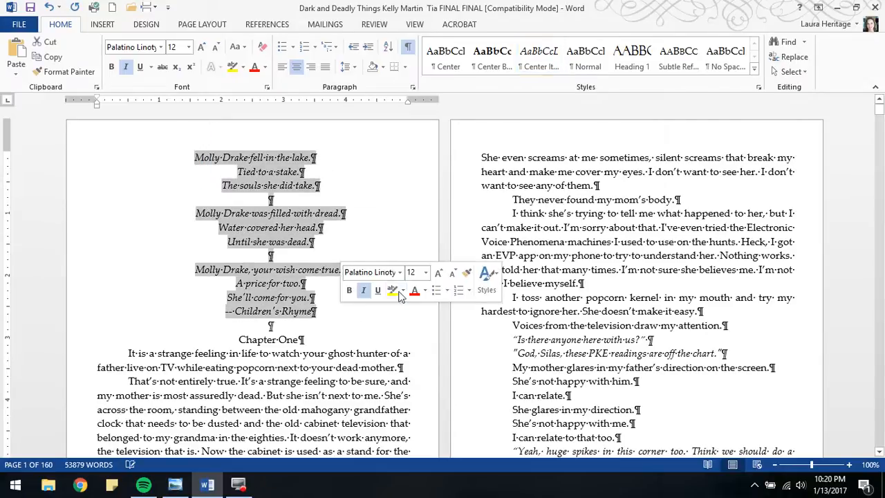
{"action": "left_click", "coordinate": [541, 55]}
{"action": "left_click", "coordinate": [542, 57]}
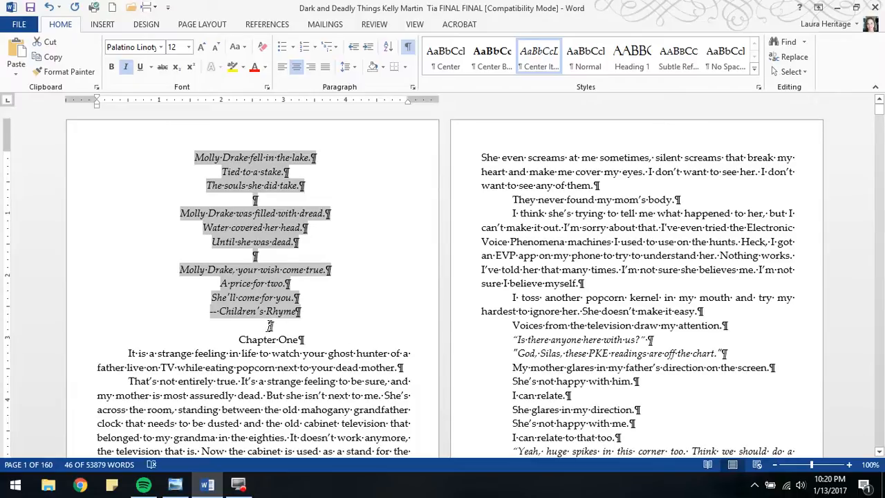
- Insert a Next Page section break between the rhyme and Chapter One, and delete the empty paragraph above the chapter heading
{"action": "left_click", "coordinate": [269, 326]}
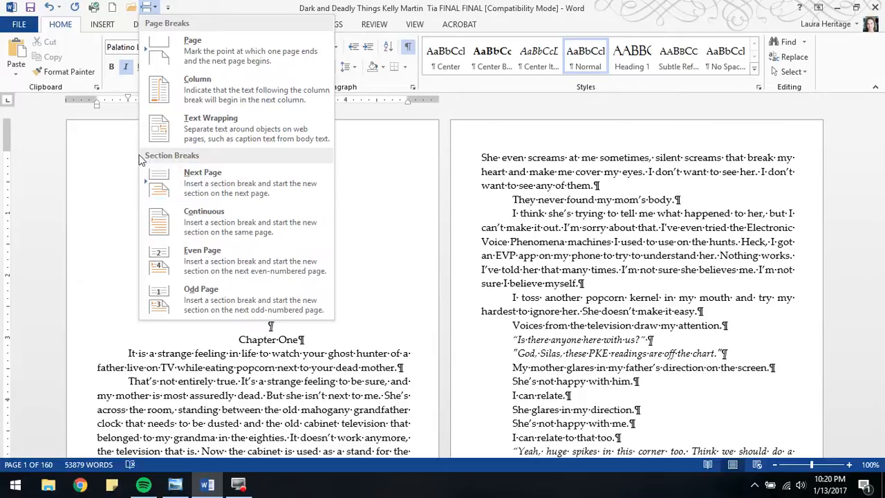
{"action": "left_click", "coordinate": [230, 181]}
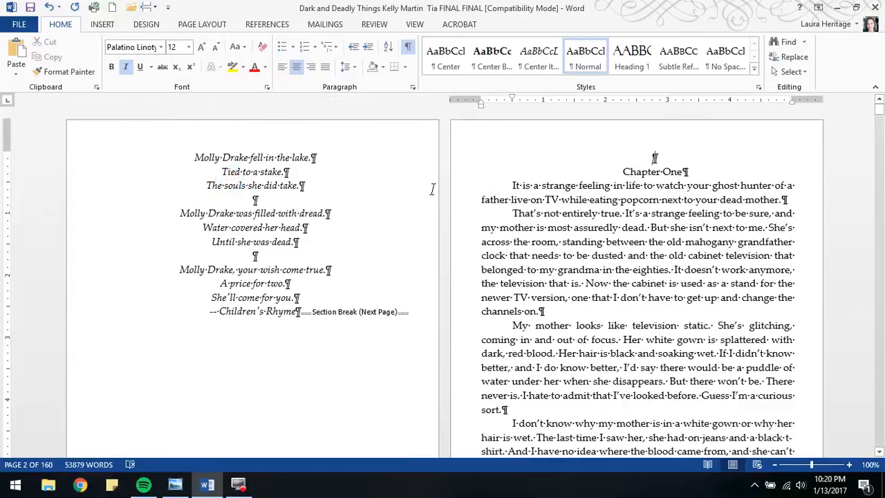
{"action": "key", "text": "Delete"}
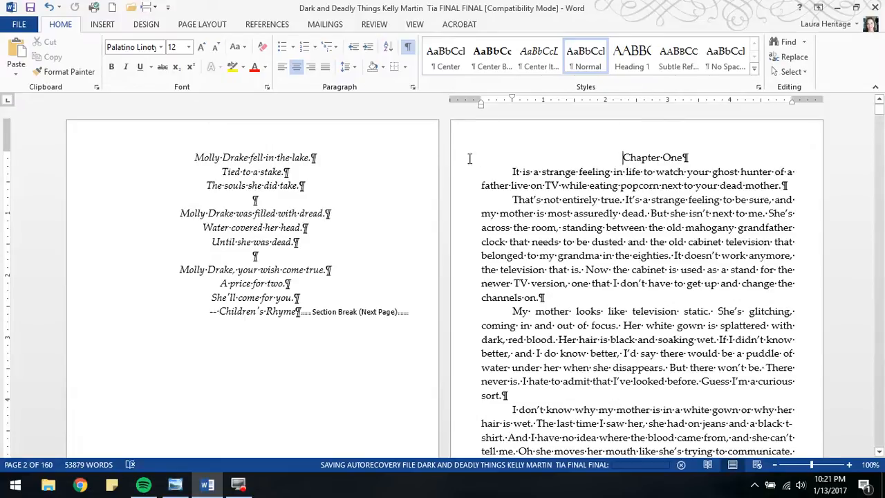
- Convert the Chapter One heading to uppercase and apply the Heading 1 style to it
{"action": "left_click_drag", "start_coordinate": [622, 158], "coordinate": [693, 158]}
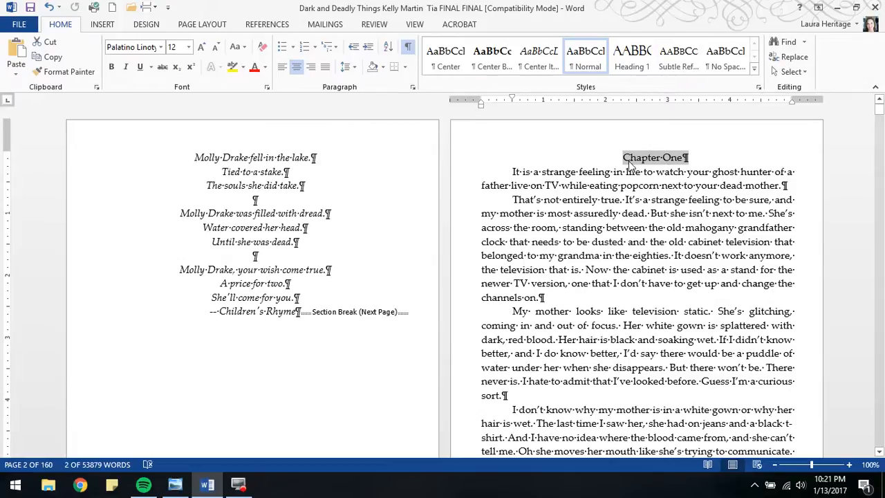
{"action": "left_click", "coordinate": [243, 49]}
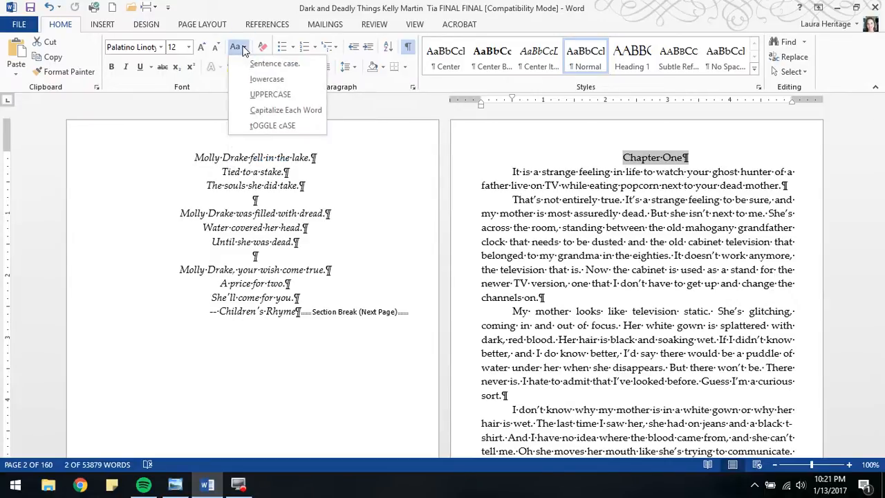
{"action": "left_click", "coordinate": [266, 96]}
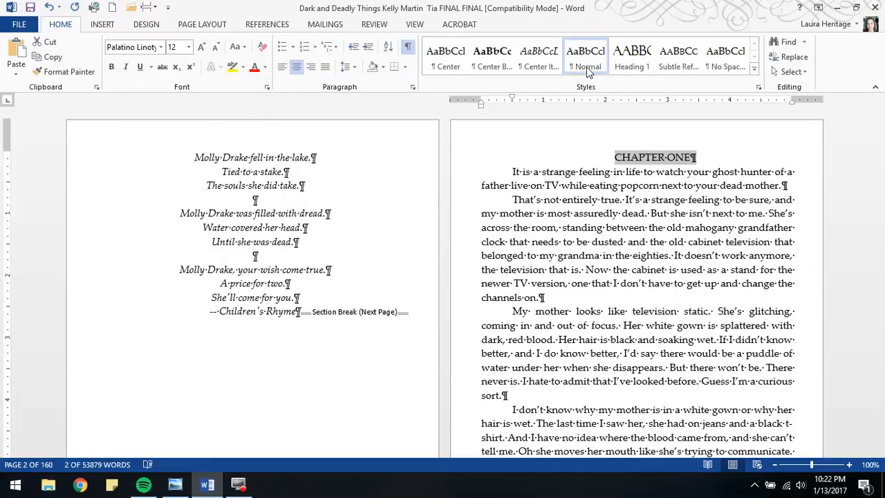
{"action": "left_click", "coordinate": [632, 63]}
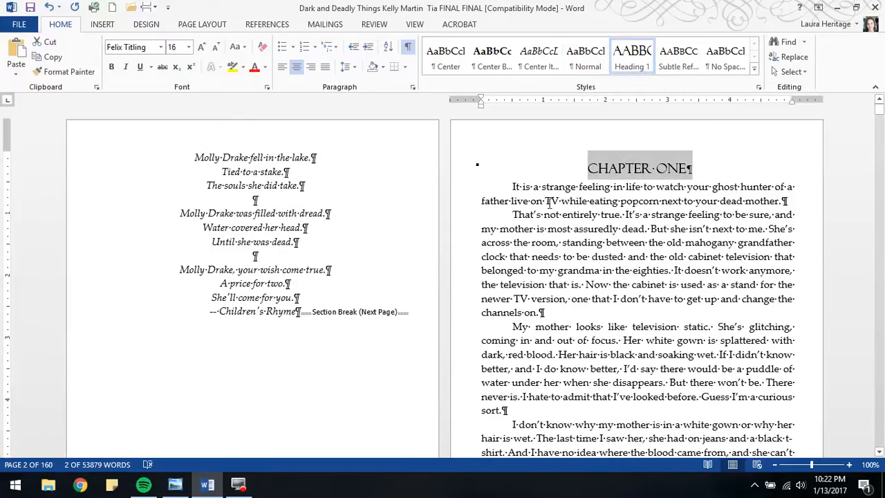
- Insert an empty paragraph below the Chapter One heading and apply the No Spacing style to the chapter's first text paragraph
{"action": "left_click", "coordinate": [512, 187]}
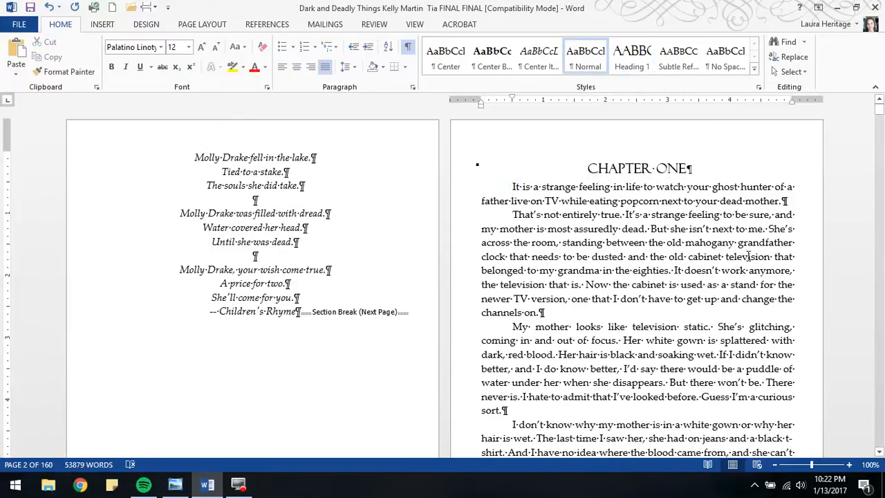
{"action": "key", "text": "Return"}
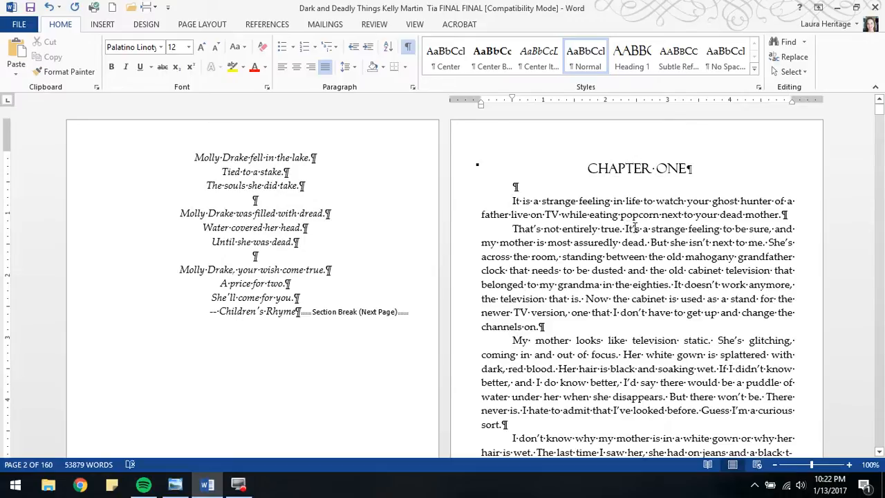
{"action": "left_click", "coordinate": [728, 58]}
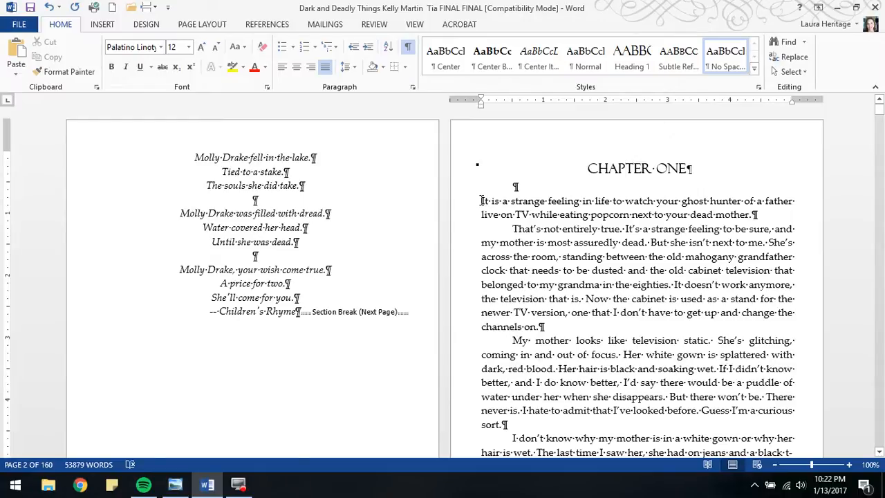
- Apply the Subtle Reference style to Chapter One's opening words, "It is a strange feeling in"
{"action": "left_click_drag", "start_coordinate": [482, 200], "coordinate": [595, 202]}
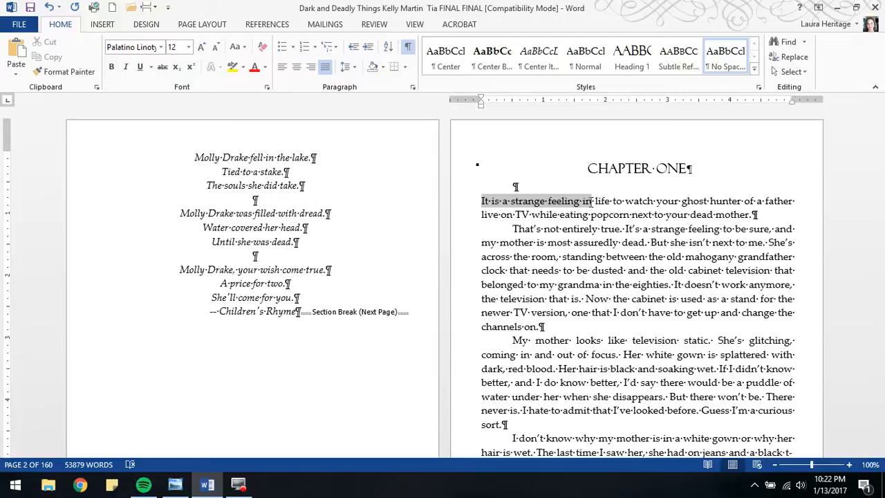
{"action": "left_click_drag", "start_coordinate": [593, 201], "coordinate": [593, 201]}
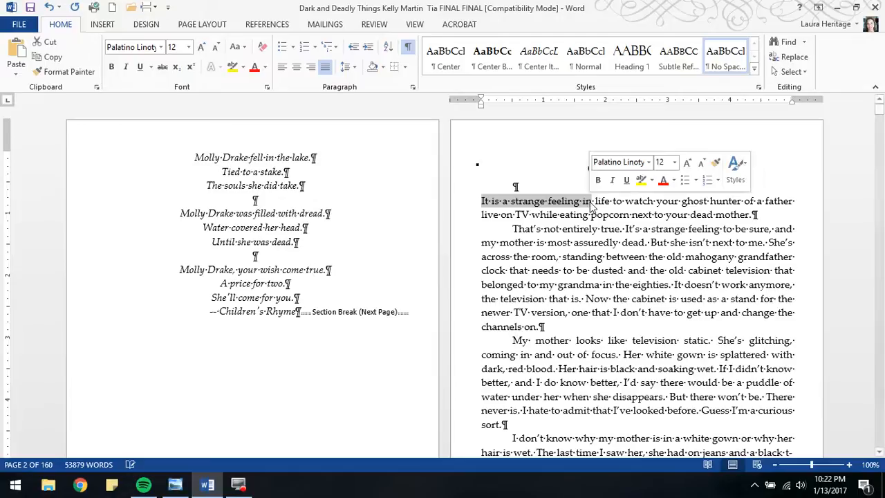
{"action": "left_click", "coordinate": [683, 66]}
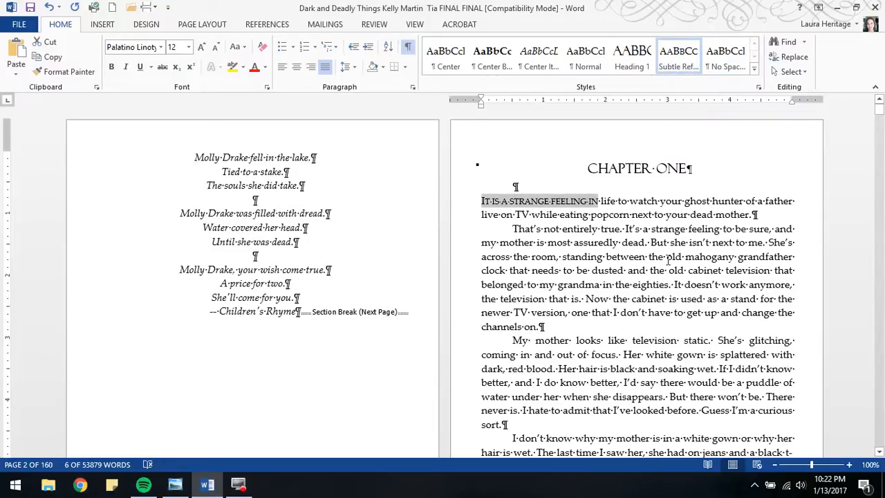
- Insert a Next Page section break directly before the Chapter Two heading
{"action": "scroll", "coordinate": [663, 259], "scroll_direction": "down", "scroll_amount": 8}
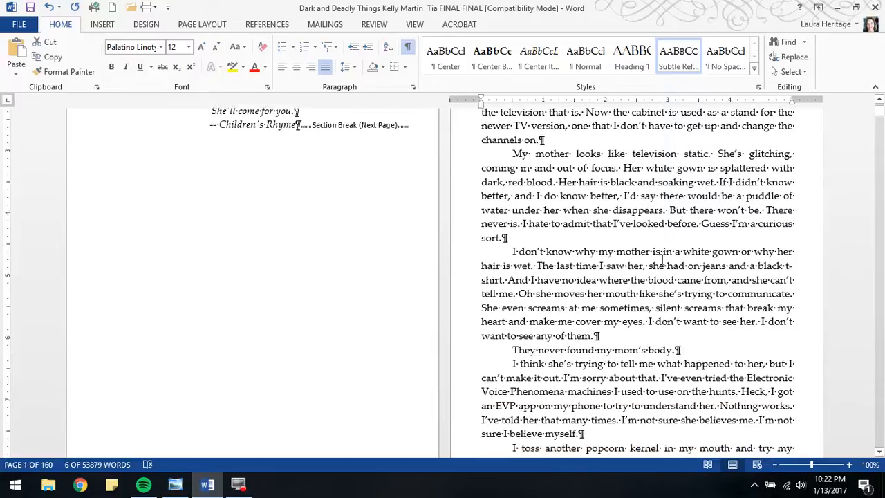
{"action": "scroll", "coordinate": [663, 259], "scroll_direction": "down", "scroll_amount": 6}
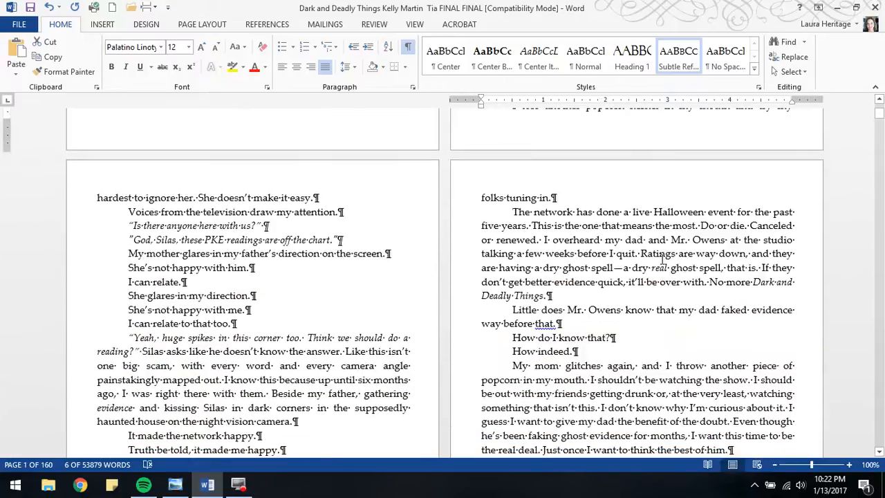
{"action": "scroll", "coordinate": [662, 258], "scroll_direction": "down", "scroll_amount": 6}
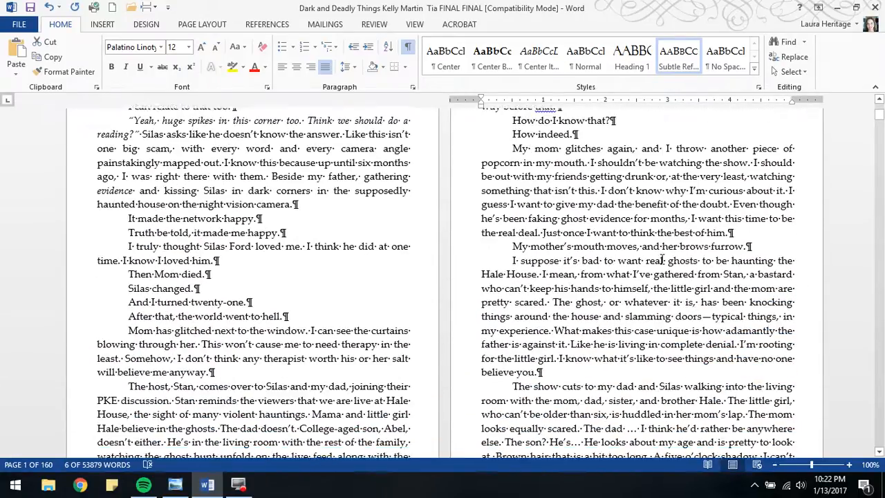
{"action": "scroll", "coordinate": [662, 259], "scroll_direction": "down", "scroll_amount": 9}
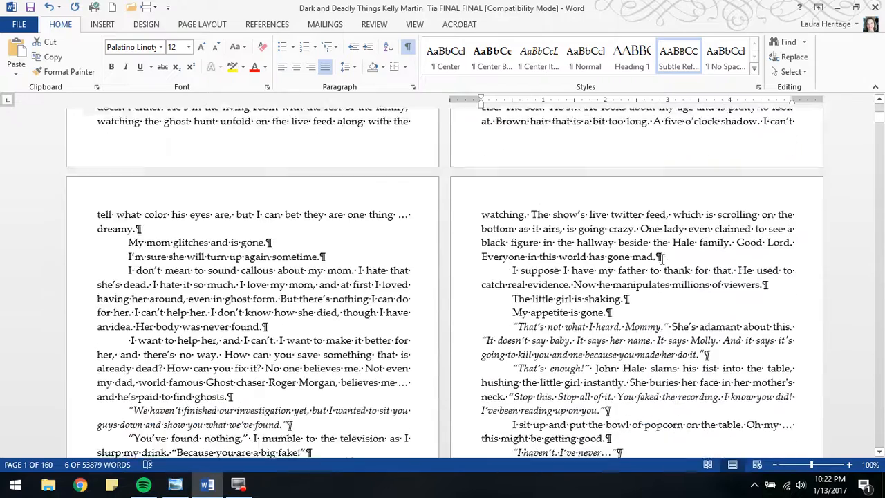
{"action": "scroll", "coordinate": [662, 258], "scroll_direction": "down", "scroll_amount": 6}
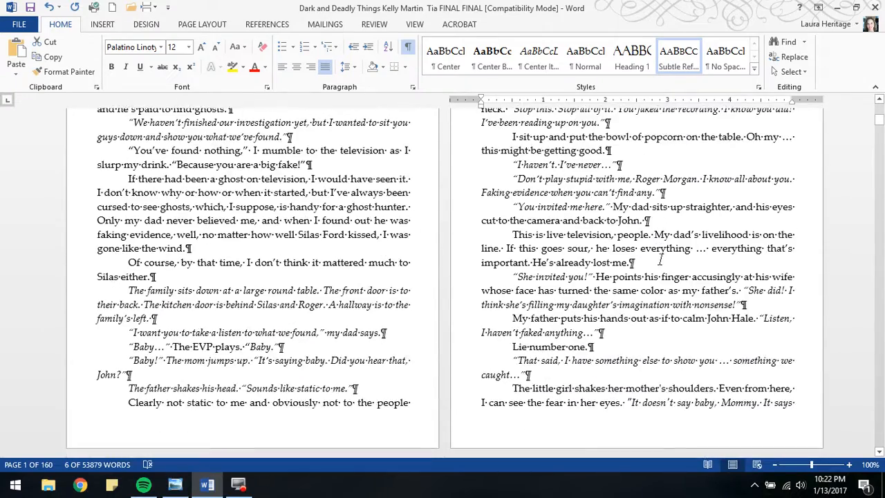
{"action": "scroll", "coordinate": [663, 259], "scroll_direction": "down", "scroll_amount": 9}
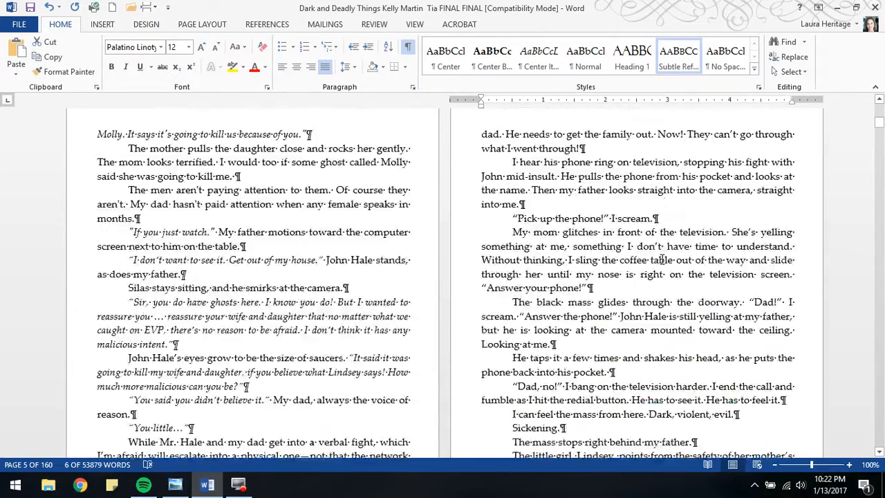
{"action": "scroll", "coordinate": [662, 258], "scroll_direction": "down", "scroll_amount": 5}
{"action": "scroll", "coordinate": [663, 259], "scroll_direction": "down", "scroll_amount": 3}
{"action": "left_click", "coordinate": [623, 217]}
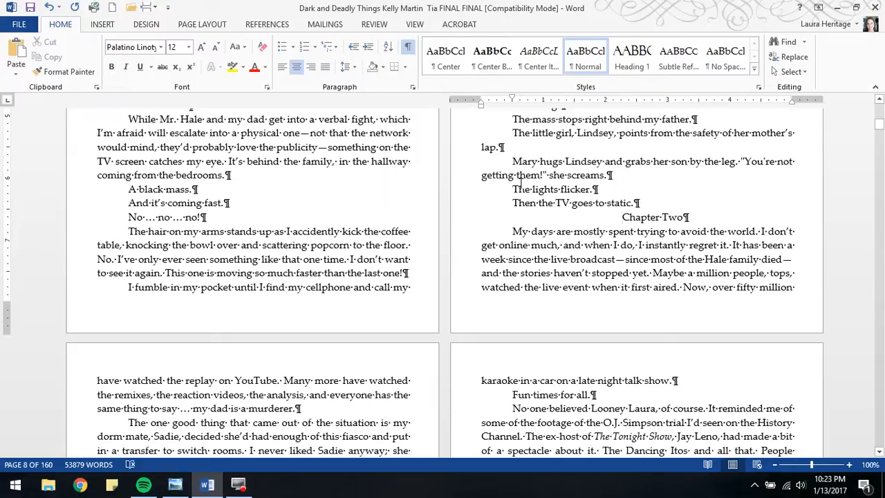
{"action": "left_click", "coordinate": [149, 9]}
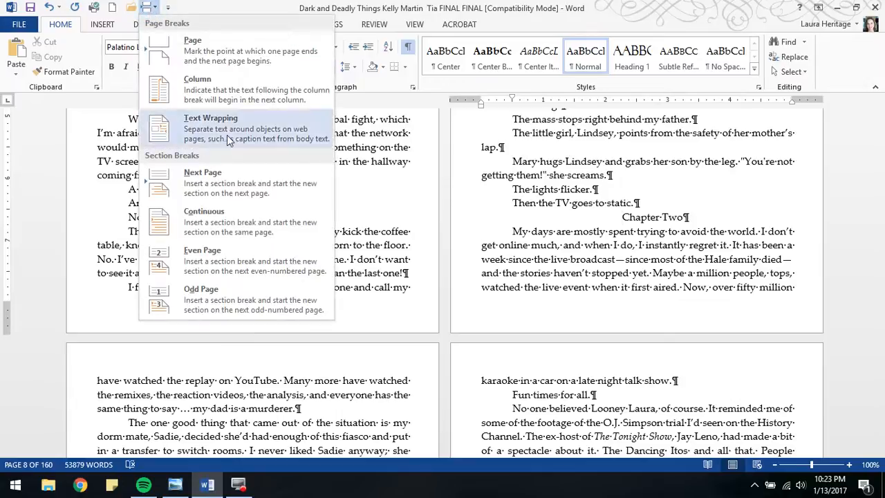
{"action": "left_click", "coordinate": [224, 186]}
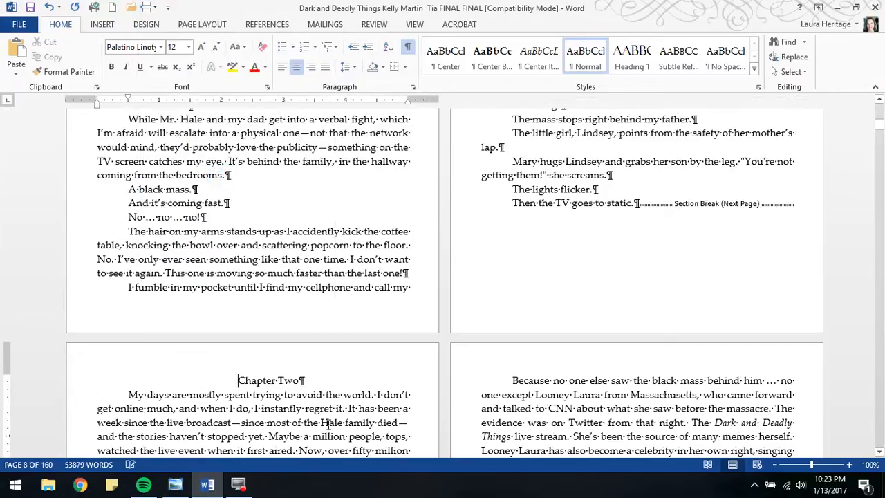
- Convert the Chapter Two heading to uppercase and apply the Heading 1 style to it
{"action": "left_click_drag", "start_coordinate": [236, 379], "coordinate": [306, 381]}
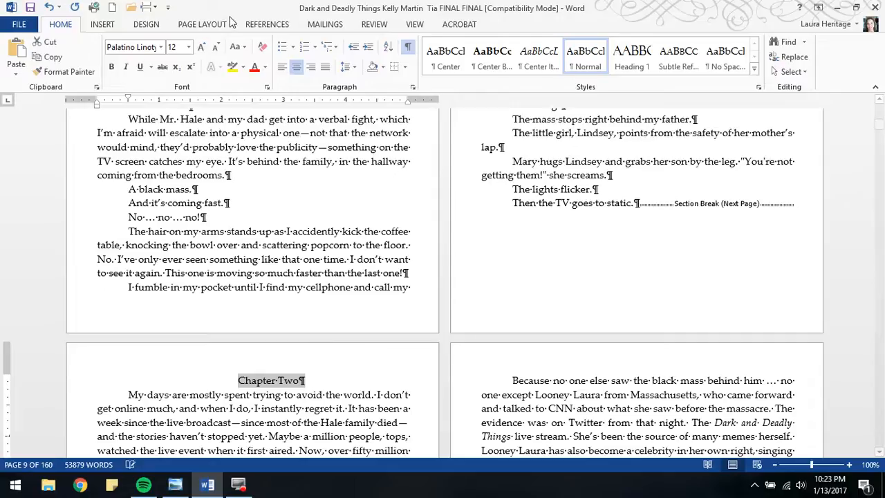
{"action": "left_click", "coordinate": [236, 47]}
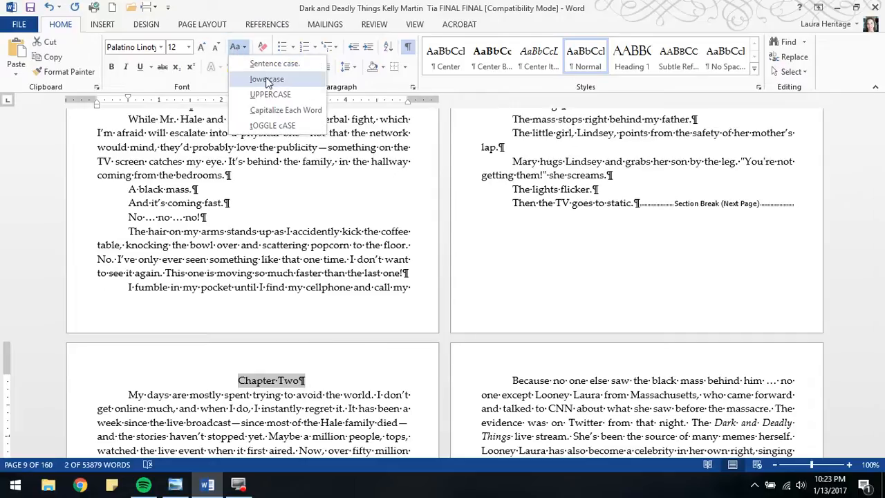
{"action": "left_click", "coordinate": [288, 99]}
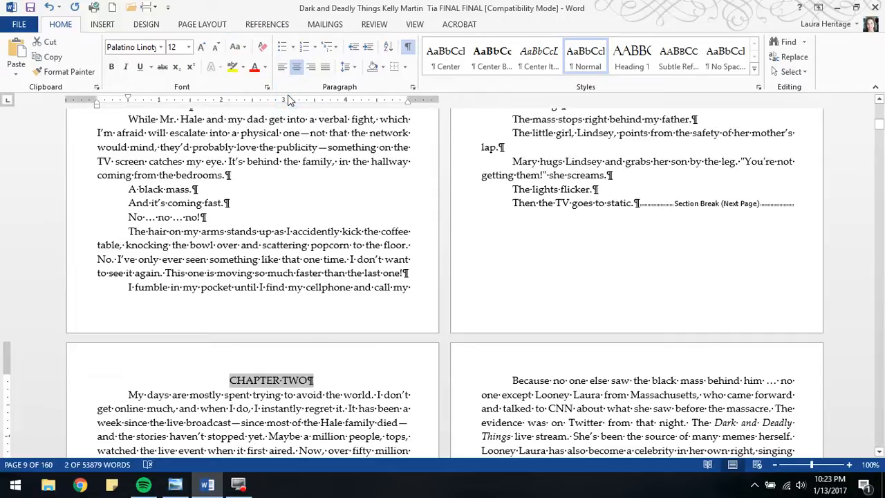
{"action": "left_click", "coordinate": [637, 63]}
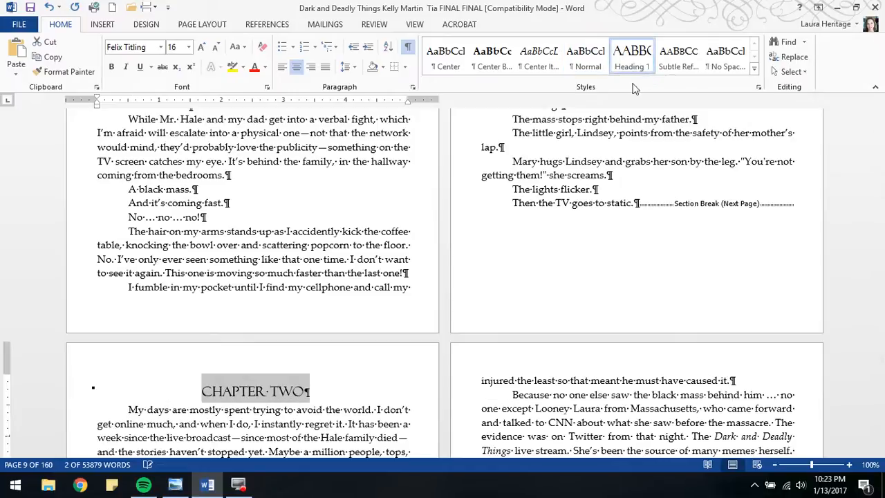
- Insert an empty paragraph below the Chapter Two heading and apply the No Spacing style to the chapter's first text paragraph
{"action": "left_click", "coordinate": [129, 409]}
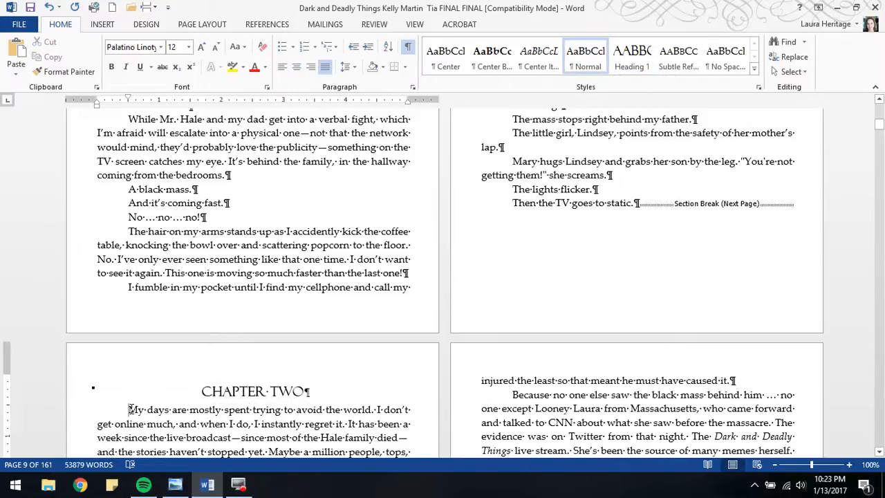
{"action": "key", "text": "Return"}
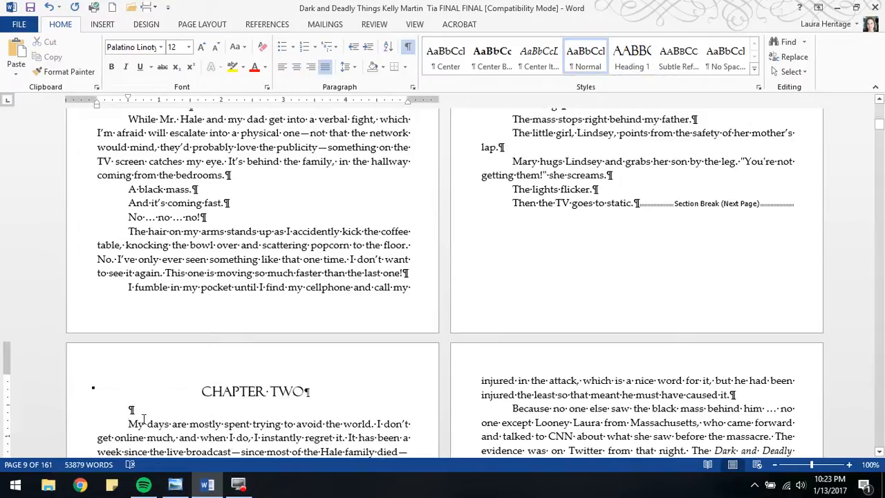
{"action": "scroll", "coordinate": [395, 365], "scroll_direction": "down", "scroll_amount": 5}
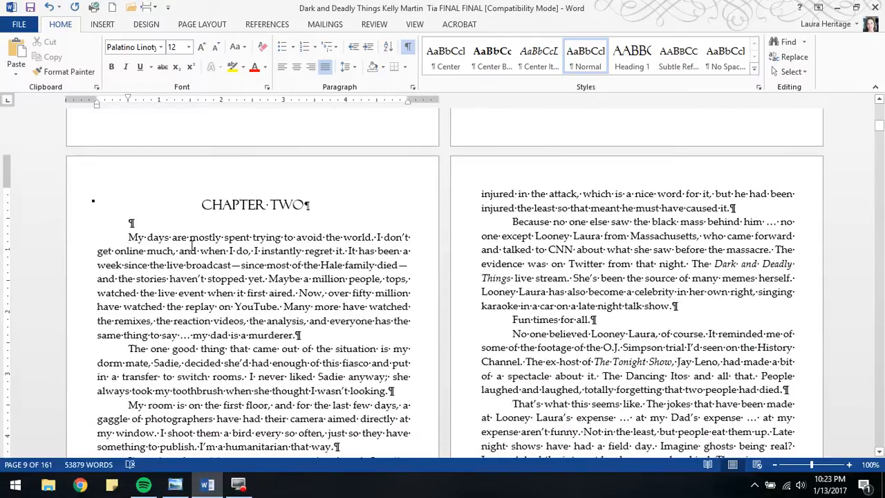
{"action": "left_click", "coordinate": [728, 61]}
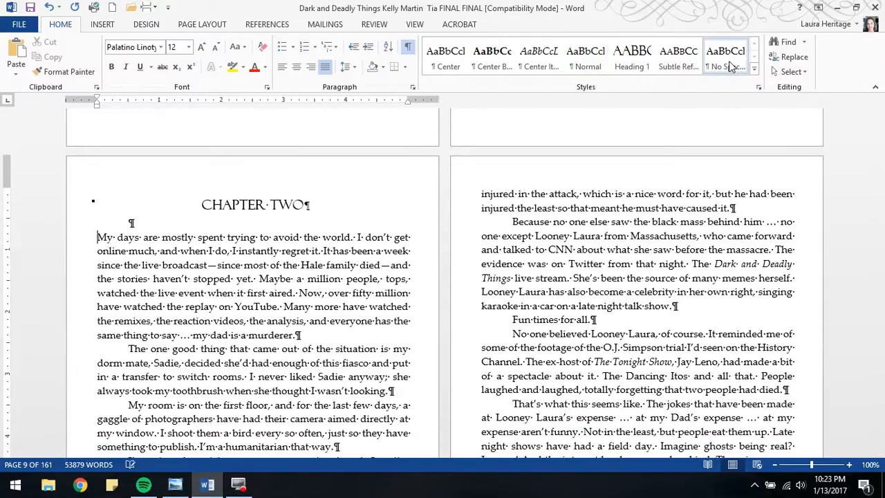
- Apply the Subtle Reference style to Chapter Two's opening words, "My days are mostly spent trying"
{"action": "left_click", "coordinate": [98, 237]}
{"action": "left_click_drag", "start_coordinate": [97, 237], "coordinate": [256, 238]}
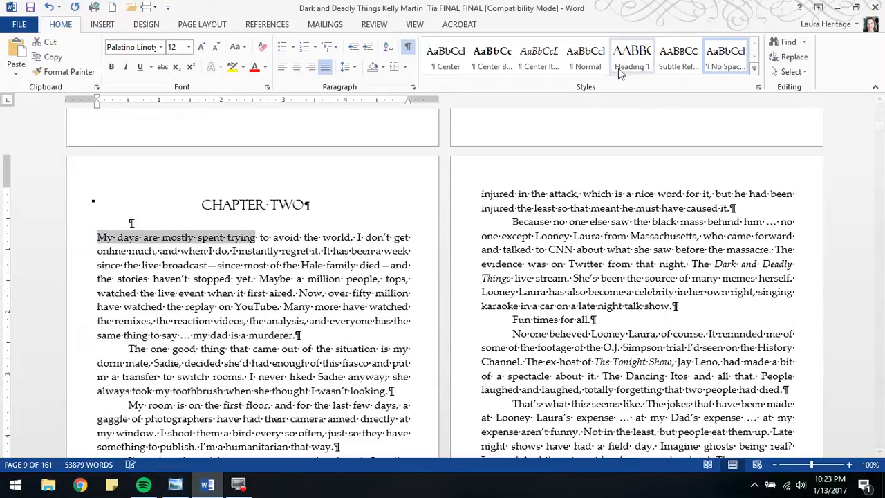
{"action": "left_click", "coordinate": [677, 70]}
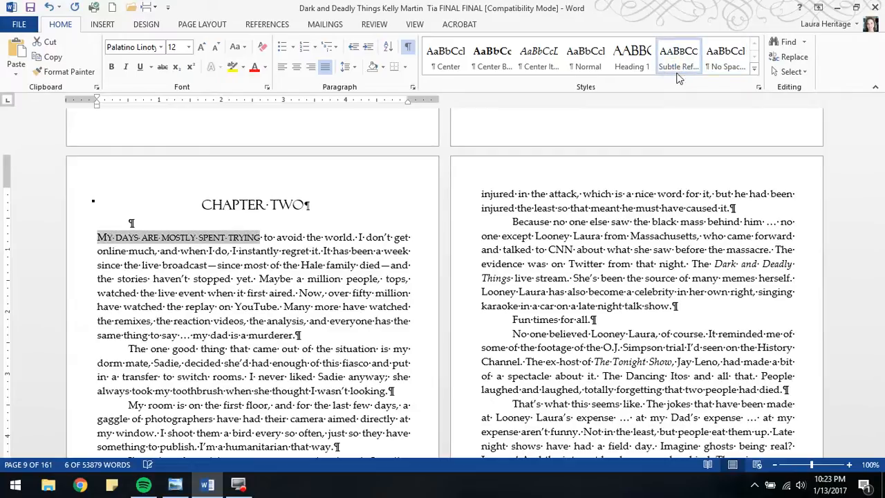
{"action": "left_click", "coordinate": [334, 293]}
{"action": "scroll", "coordinate": [592, 262], "scroll_direction": "up", "scroll_amount": 10}
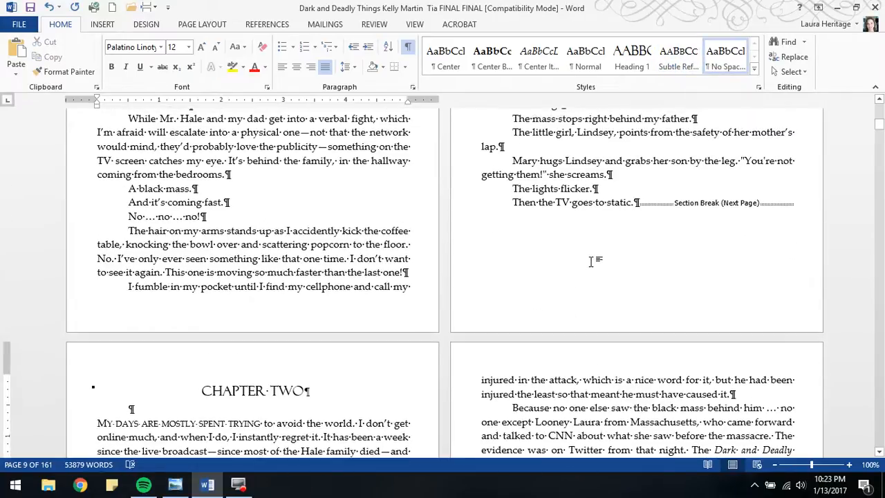
{"action": "scroll", "coordinate": [592, 262], "scroll_direction": "down", "scroll_amount": 10}
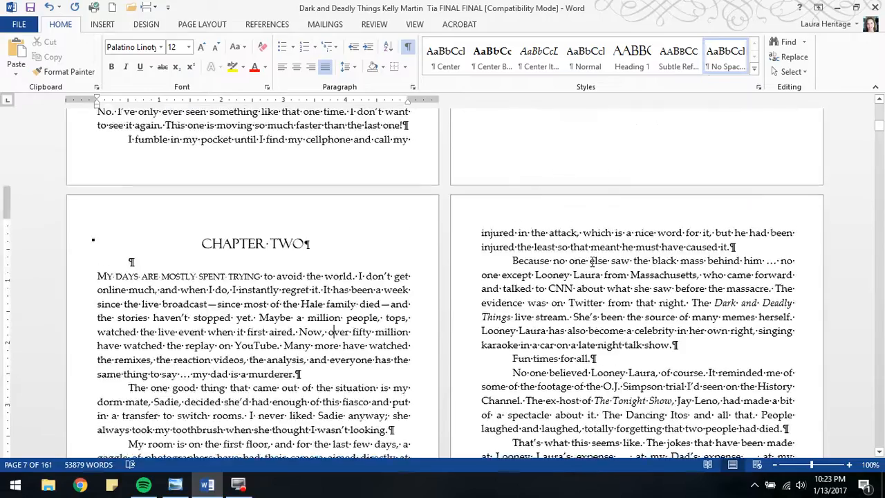
{"action": "scroll", "coordinate": [593, 263], "scroll_direction": "down", "scroll_amount": 2}
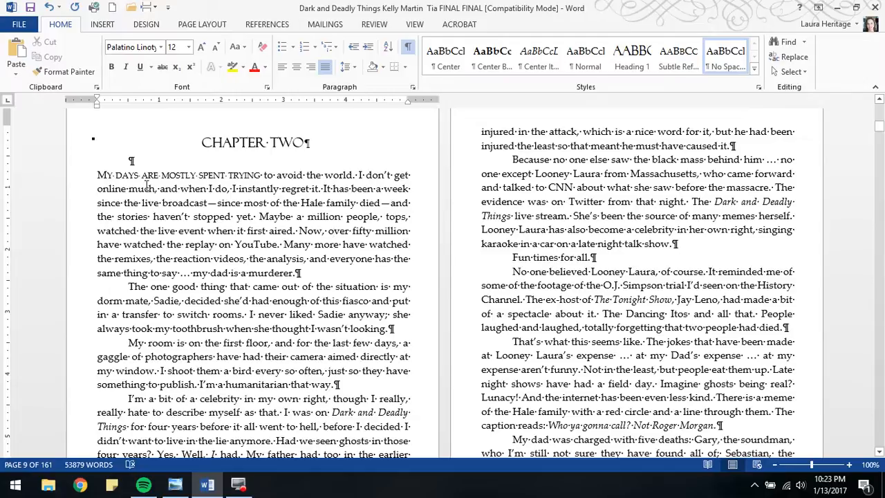
- Search the document for "chapter" and go to the Chapter Three heading
{"action": "left_click", "coordinate": [789, 43]}
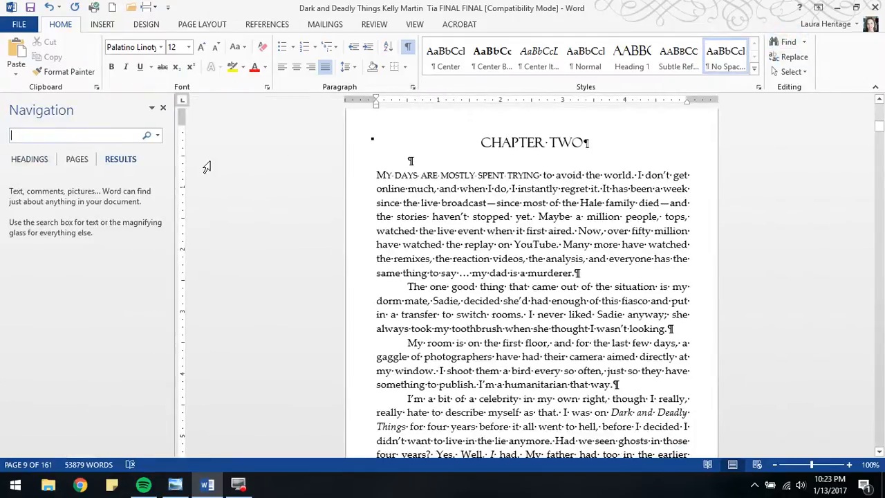
{"action": "type", "text": "chapter"}
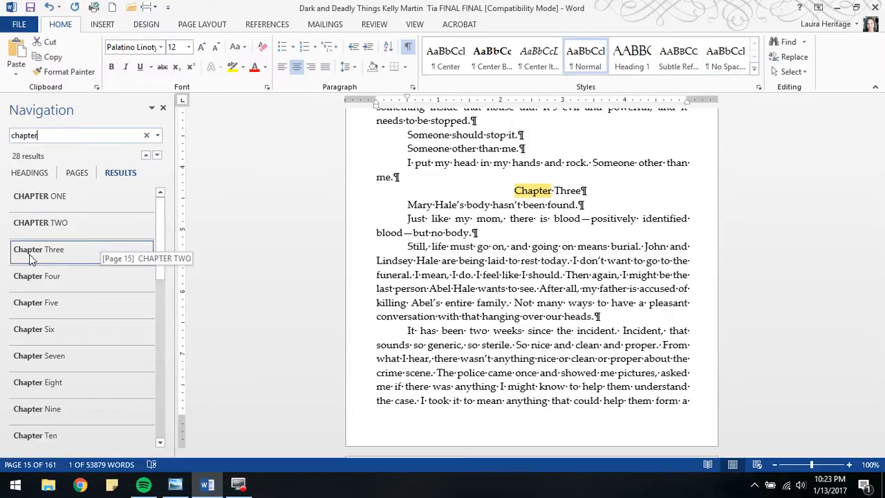
{"action": "left_click", "coordinate": [77, 256]}
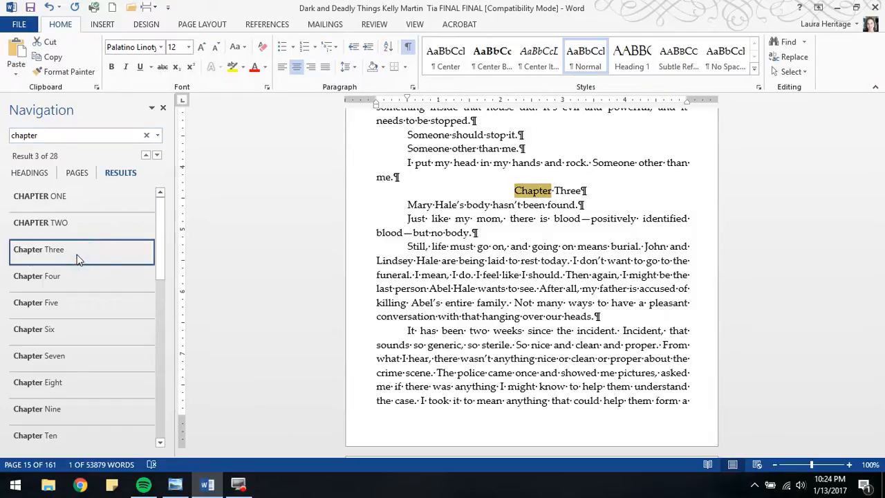
- Insert a Next Page section break directly before the Chapter Three heading
{"action": "left_click", "coordinate": [518, 194]}
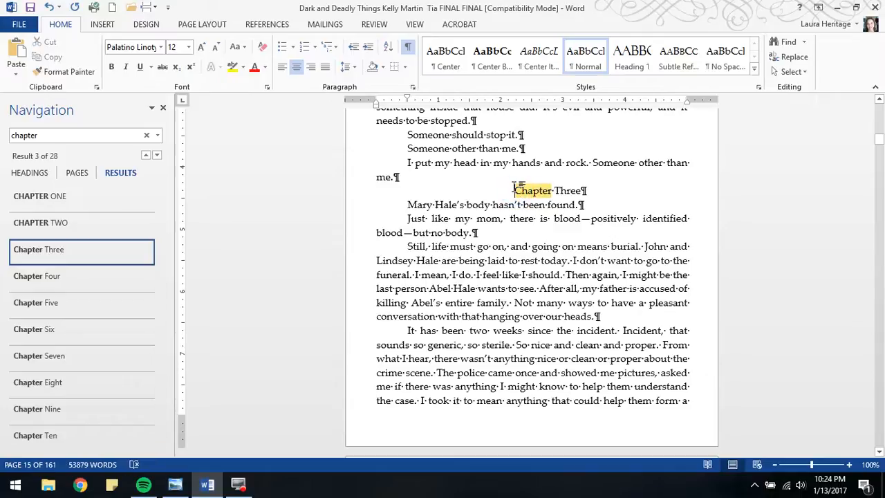
{"action": "left_click", "coordinate": [146, 7]}
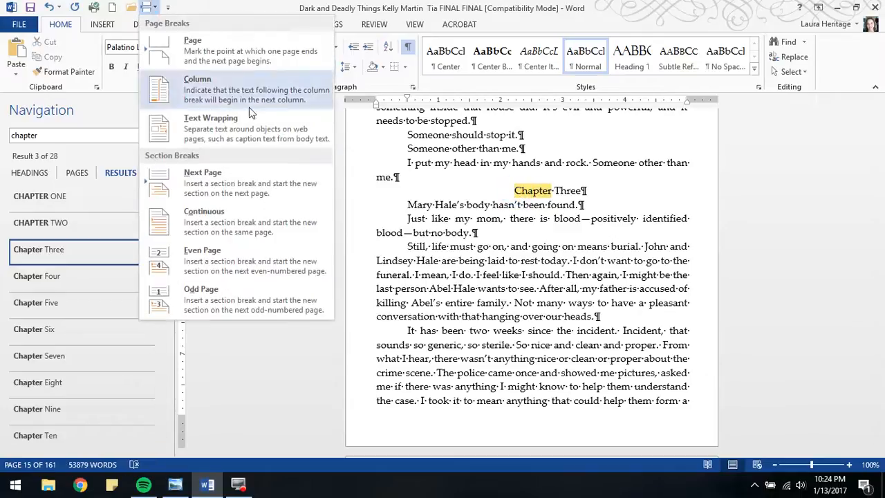
{"action": "left_click", "coordinate": [193, 173]}
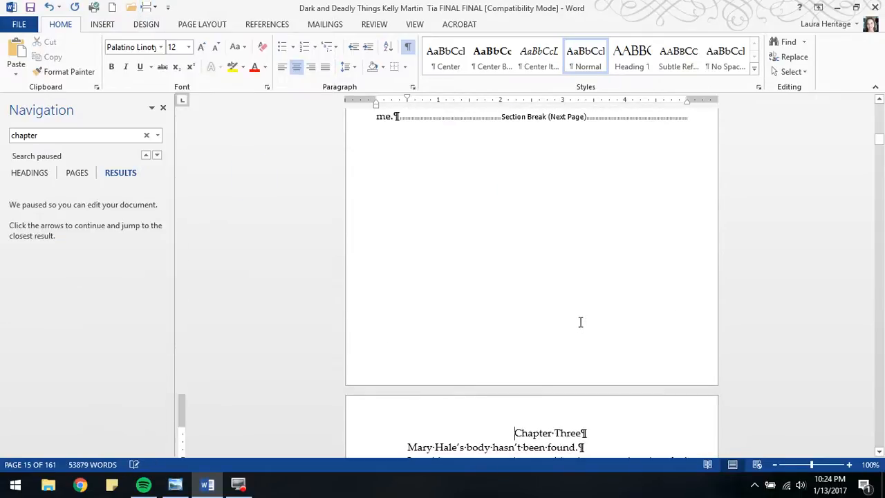
- Convert the Chapter Three heading to uppercase and apply the Heading 1 style to it
{"action": "scroll", "coordinate": [579, 320], "scroll_direction": "down", "scroll_amount": 6}
{"action": "left_click_drag", "start_coordinate": [513, 215], "coordinate": [594, 215]}
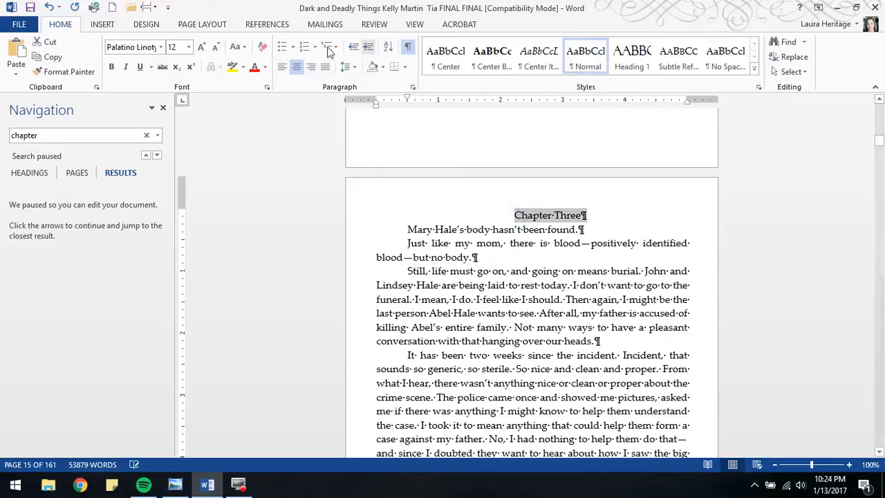
{"action": "left_click", "coordinate": [237, 48]}
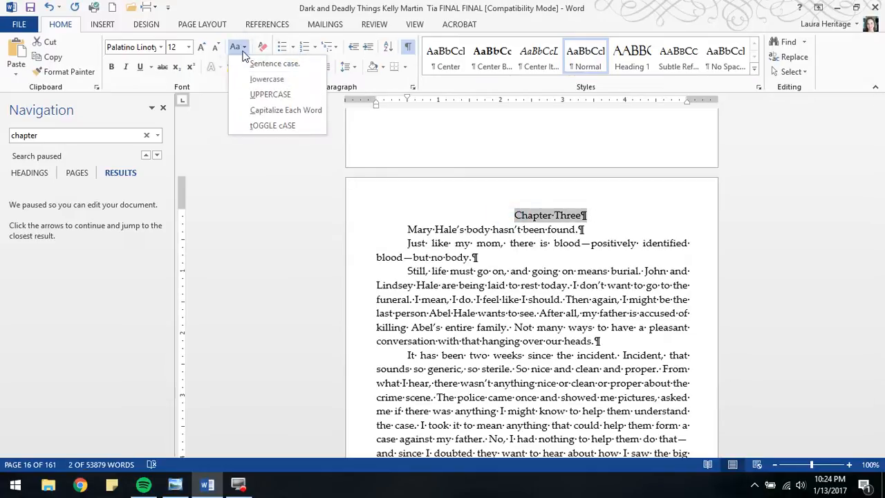
{"action": "left_click", "coordinate": [277, 147]}
{"action": "left_click", "coordinate": [633, 58]}
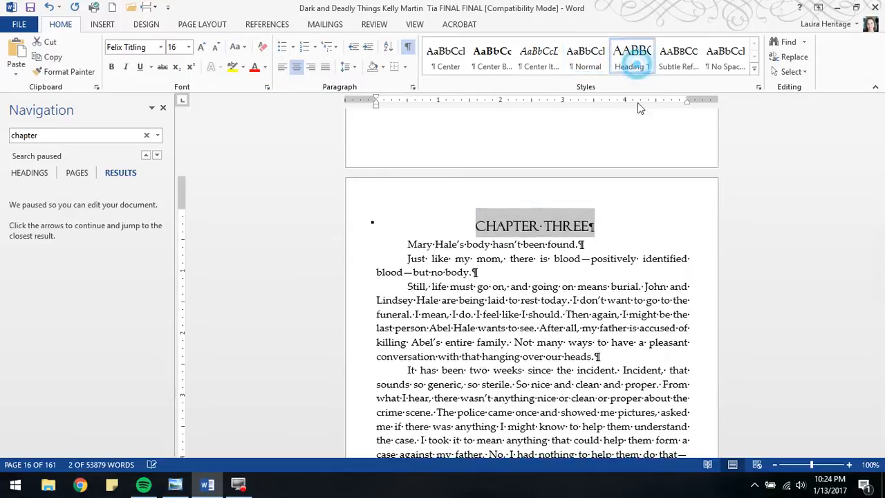
- Insert an empty paragraph below the Chapter Three heading and apply the No Spacing style to the chapter's first text paragraph
{"action": "left_click", "coordinate": [408, 243]}
{"action": "key", "text": "Return"}
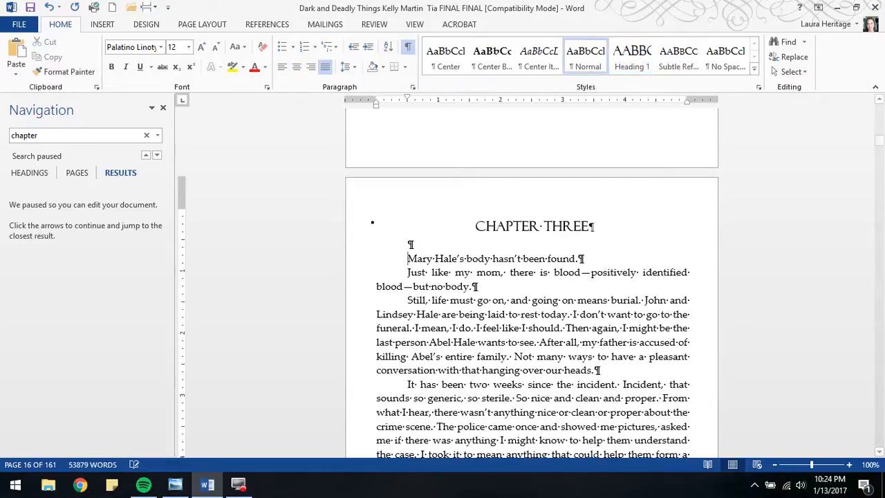
{"action": "left_click", "coordinate": [726, 55]}
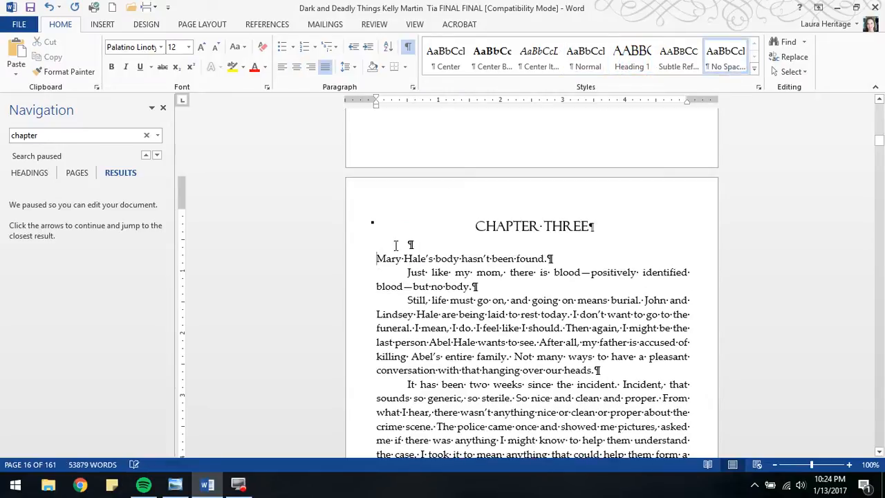
- Apply the Subtle Reference style to Chapter Three's entire opening sentence
{"action": "left_click", "coordinate": [375, 258]}
{"action": "left_click_drag", "start_coordinate": [375, 258], "coordinate": [551, 258]}
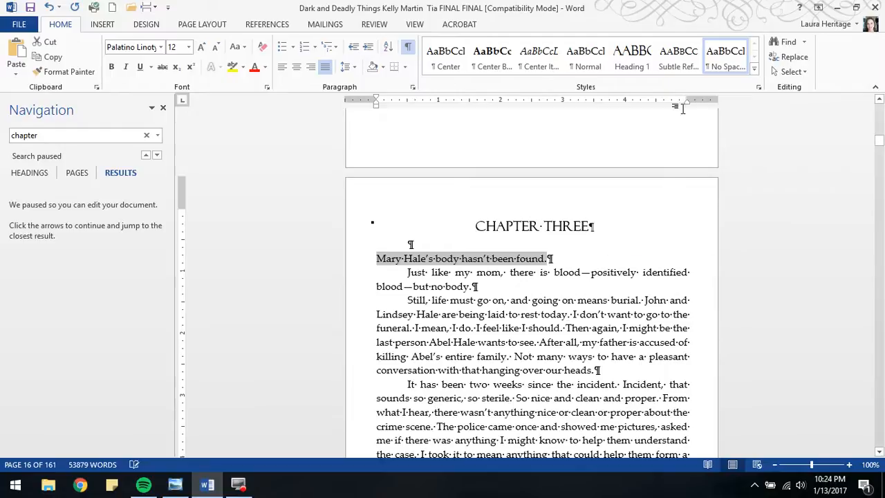
{"action": "left_click", "coordinate": [683, 67]}
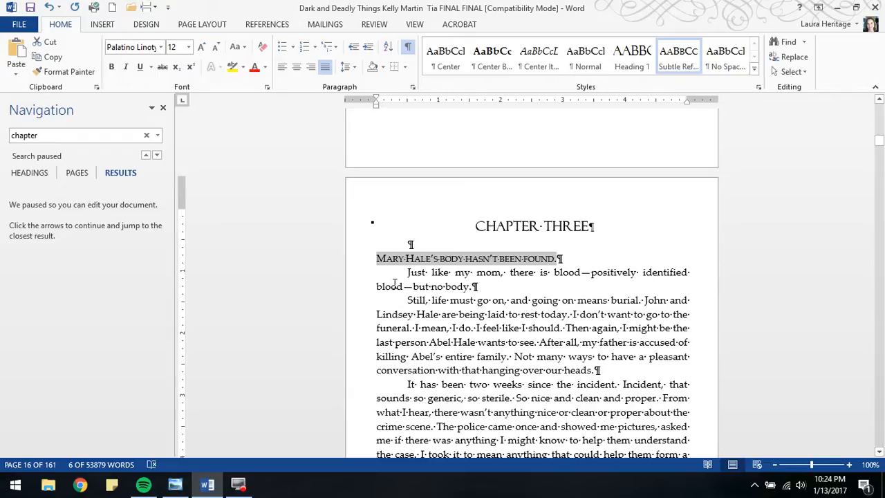
{"action": "left_click", "coordinate": [408, 272]}
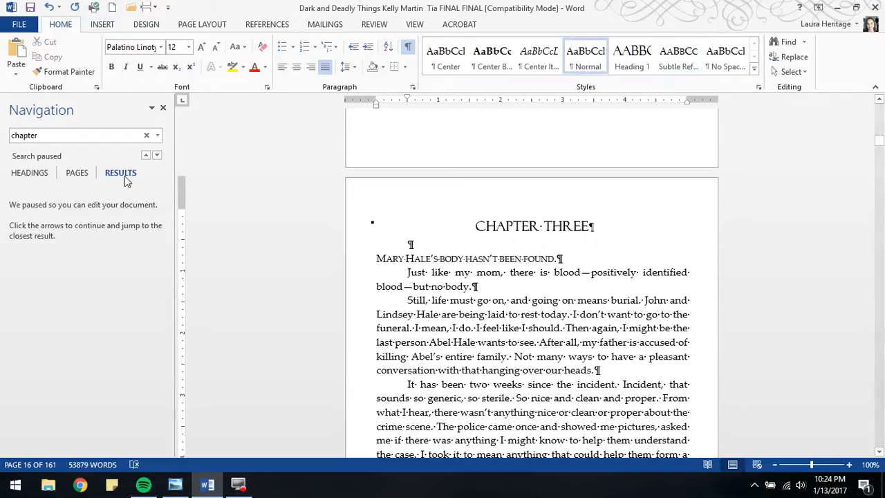
- Go to the next "chapter" search result, the Chapter Four heading, and insert a Next Page section break before it
{"action": "left_click", "coordinate": [158, 156]}
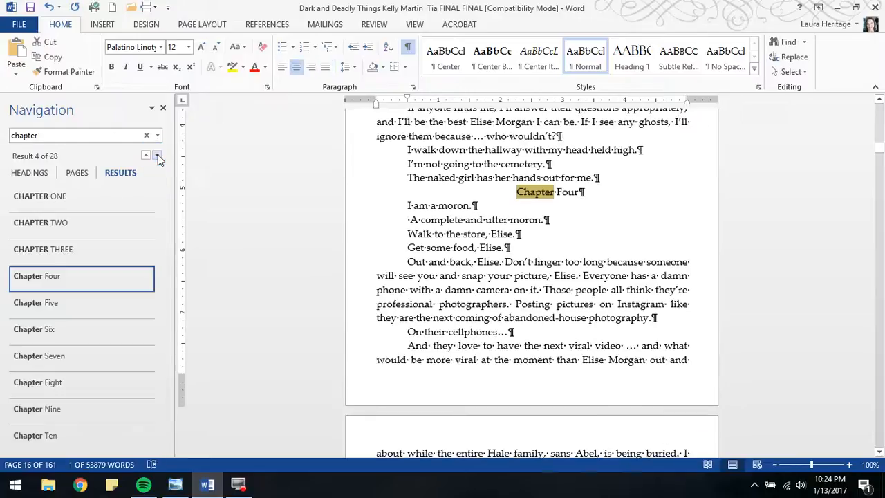
{"action": "left_click", "coordinate": [519, 196]}
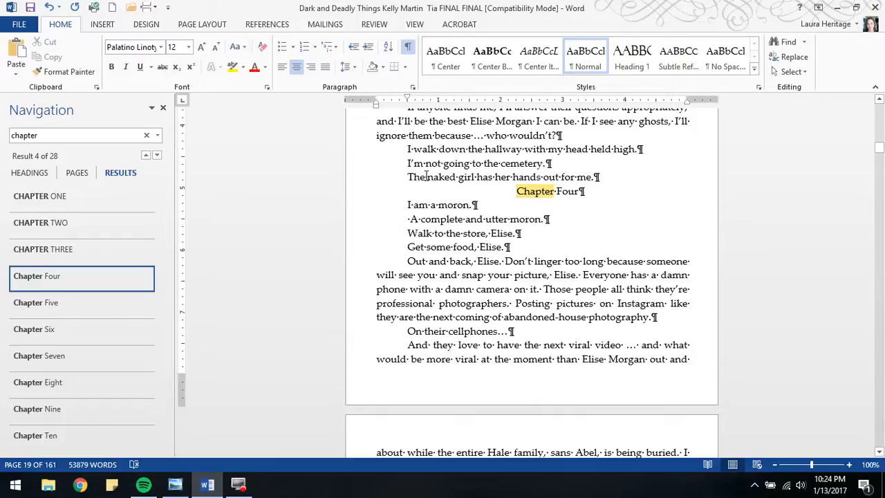
{"action": "left_click", "coordinate": [153, 8]}
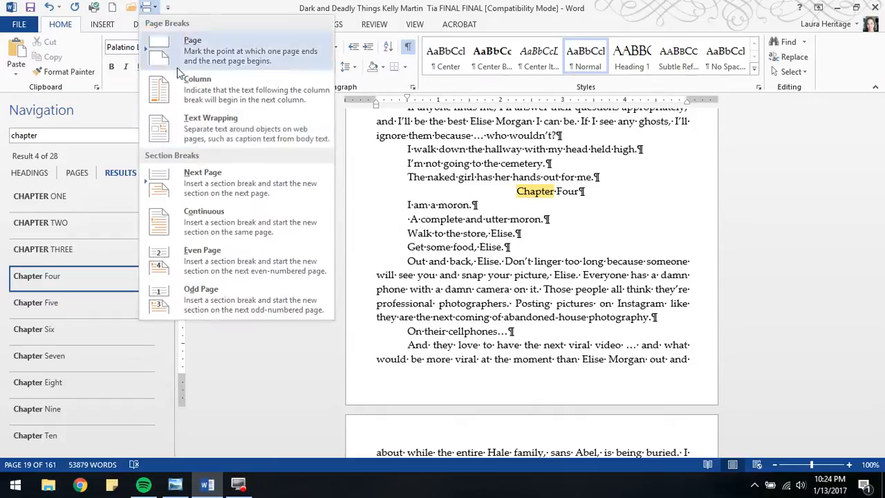
{"action": "left_click", "coordinate": [185, 176]}
- Convert the Chapter Four heading to uppercase and apply the Heading 1 style to it
{"action": "scroll", "coordinate": [601, 339], "scroll_direction": "down", "scroll_amount": 5}
{"action": "left_click_drag", "start_coordinate": [516, 235], "coordinate": [607, 234]}
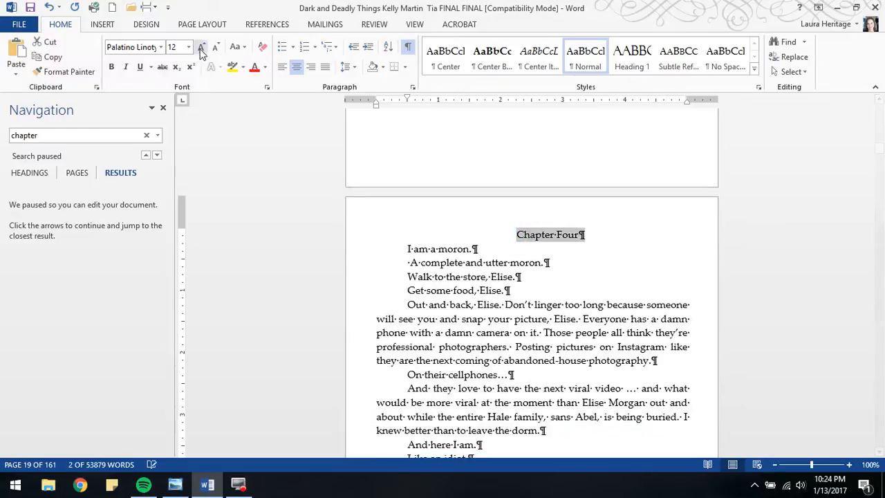
{"action": "left_click", "coordinate": [240, 47]}
{"action": "left_click", "coordinate": [277, 95]}
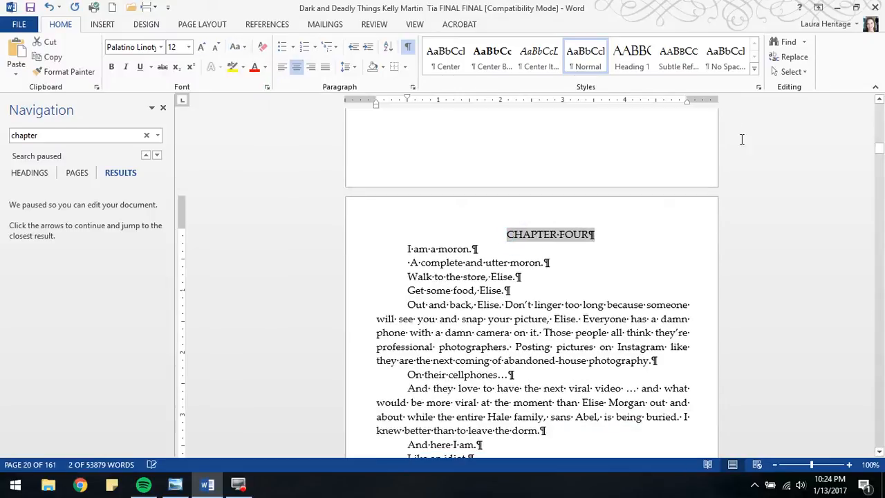
{"action": "left_click", "coordinate": [632, 56]}
- Insert an empty paragraph between the Chapter Four heading and the line "I am a moron."
{"action": "left_click", "coordinate": [406, 264]}
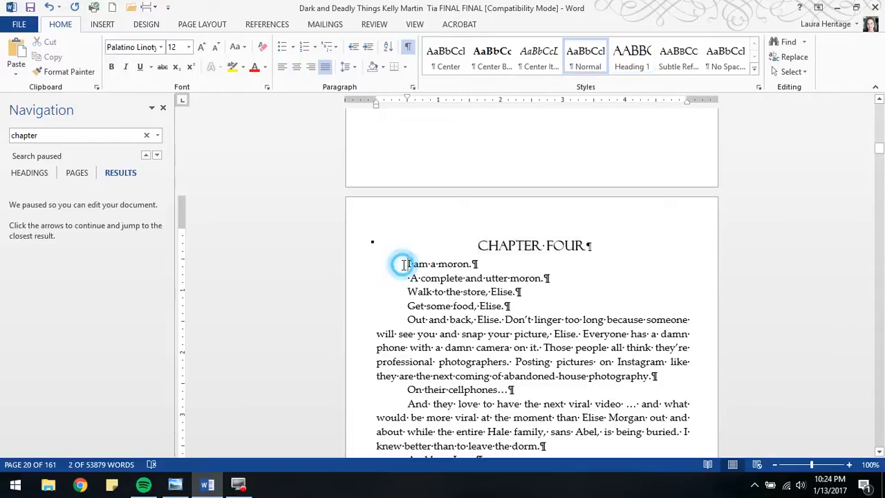
{"action": "key", "text": "Return"}
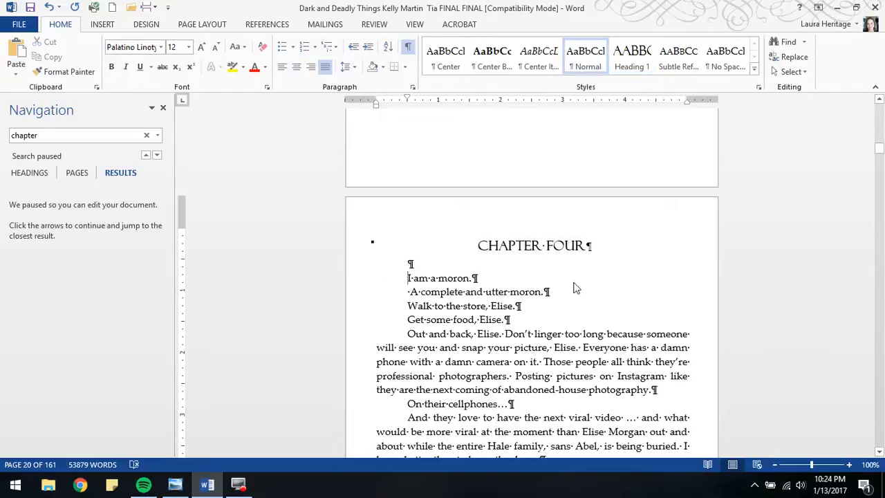
{"action": "scroll", "coordinate": [592, 282], "scroll_direction": "down", "scroll_amount": 1}
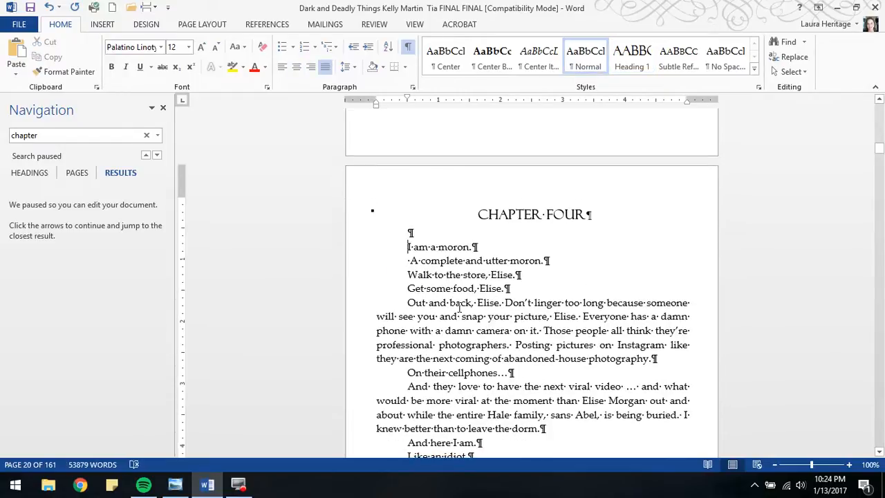
- Remove stray spaces at paragraph starts throughout the document by replacing all "^p" plus a trailing space with "^p"
{"action": "left_click", "coordinate": [408, 261]}
{"action": "left_click_drag", "start_coordinate": [411, 261], "coordinate": [413, 261]}
{"action": "left_click", "coordinate": [408, 262]}
{"action": "left_click", "coordinate": [803, 60]}
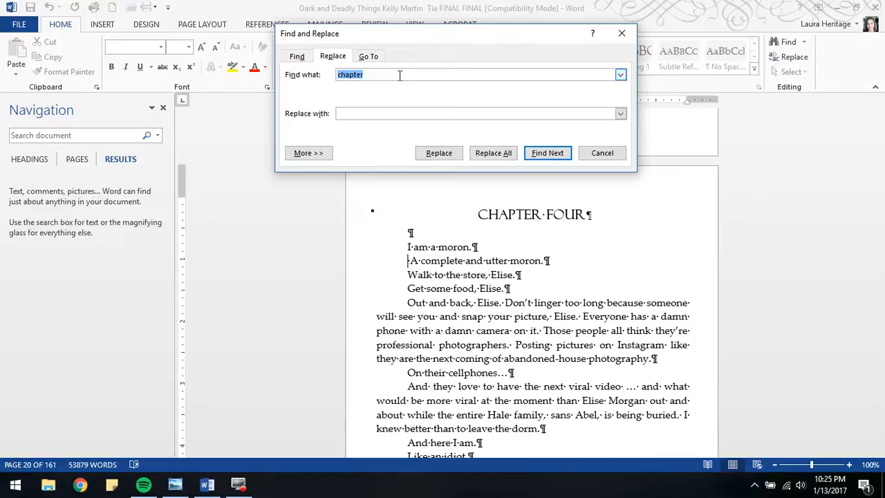
{"action": "key", "text": "BackSpace"}
{"action": "key", "text": "BackSpace"}
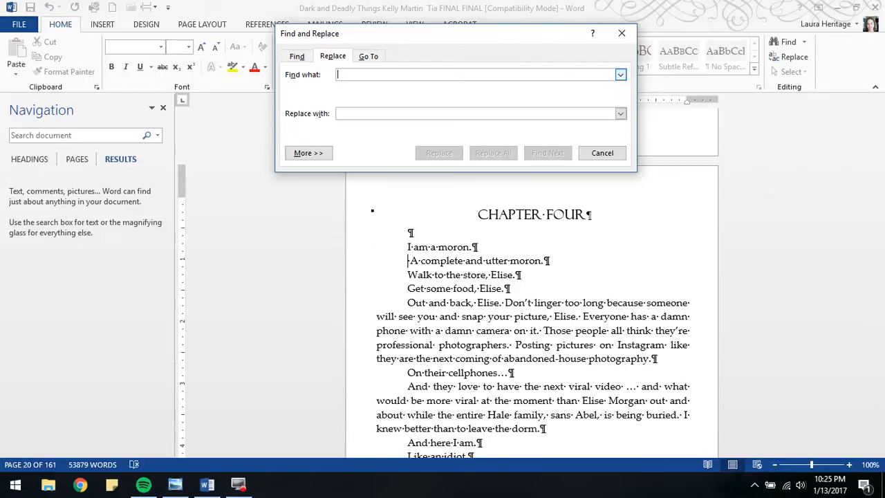
{"action": "type", "text": "^p"}
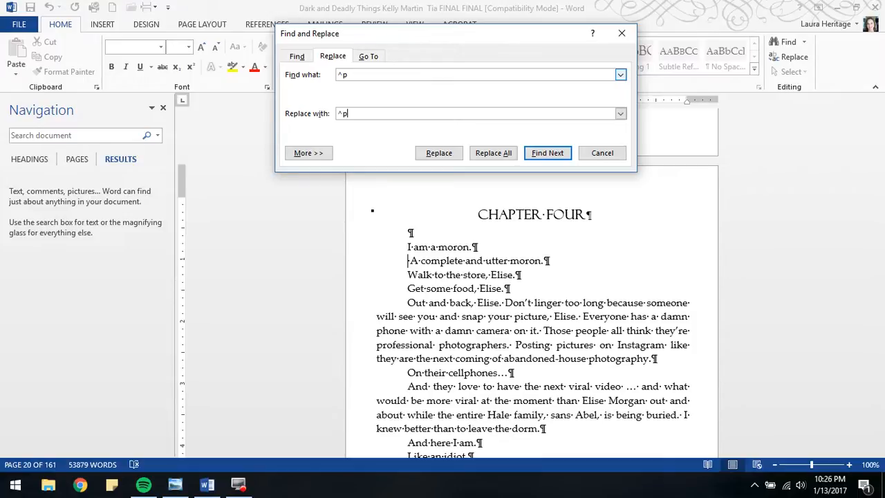
{"action": "left_click", "coordinate": [495, 155]}
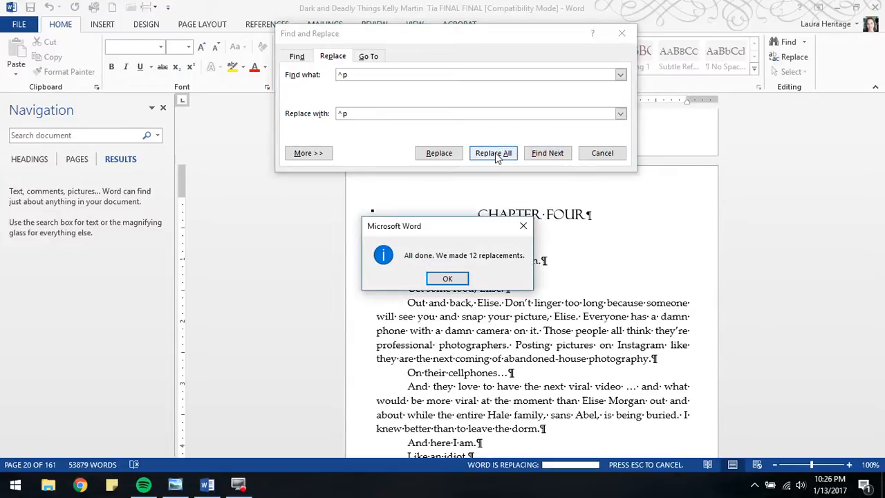
{"action": "left_click", "coordinate": [447, 280]}
- Repeat the replace-all of "^p" plus a space with "^p" several times, and find the remaining match in the document
{"action": "scroll", "coordinate": [586, 256], "scroll_direction": "up", "scroll_amount": 3}
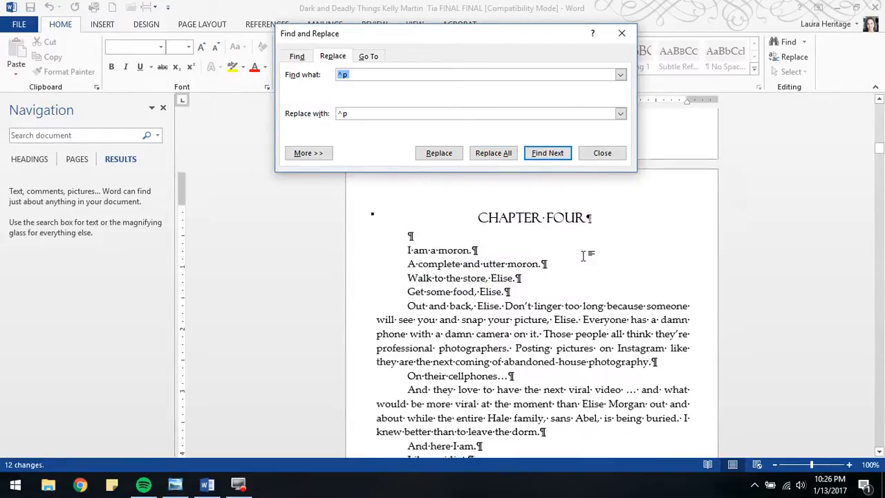
{"action": "left_click", "coordinate": [505, 155]}
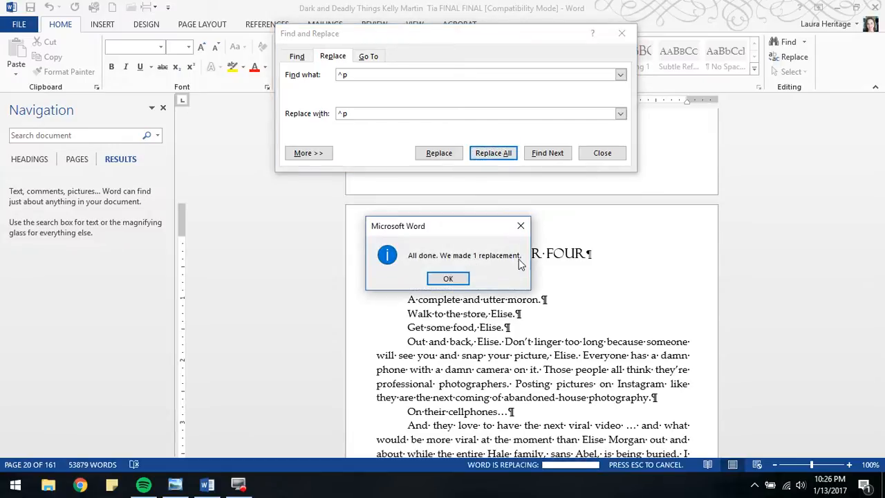
{"action": "left_click", "coordinate": [448, 278]}
{"action": "left_click", "coordinate": [496, 153]}
{"action": "left_click", "coordinate": [448, 278]}
{"action": "left_click", "coordinate": [505, 152]}
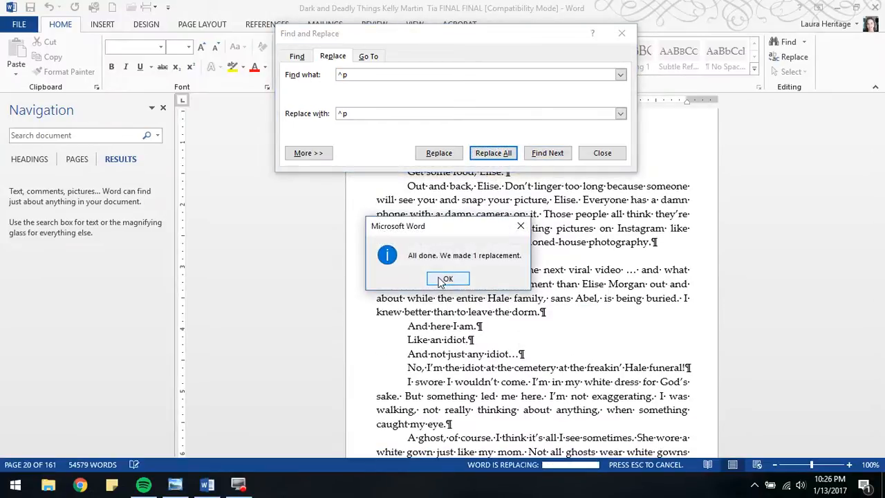
{"action": "left_click", "coordinate": [442, 279]}
{"action": "left_click", "coordinate": [494, 153]}
{"action": "left_click", "coordinate": [448, 278]}
{"action": "left_click", "coordinate": [499, 153]}
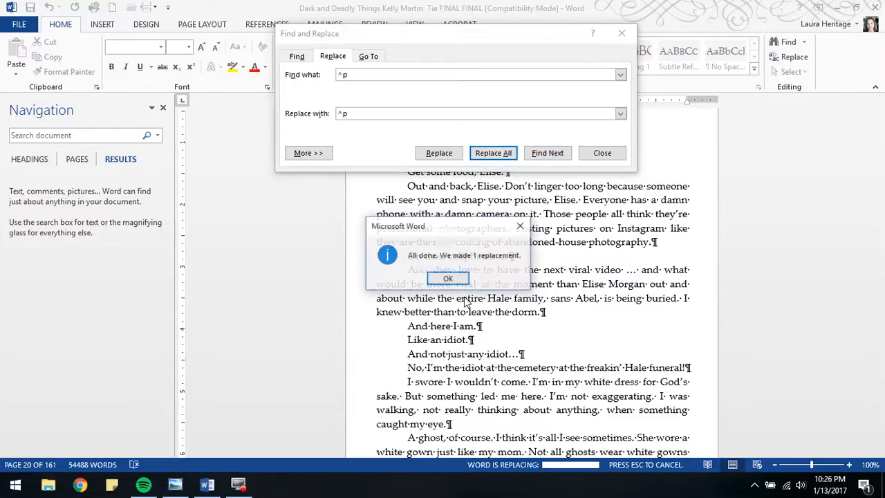
{"action": "left_click", "coordinate": [449, 278]}
{"action": "left_click", "coordinate": [495, 154]}
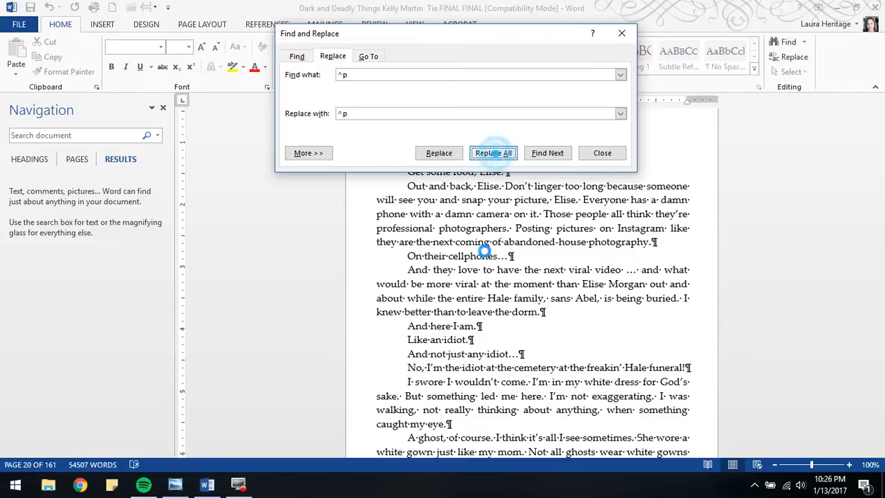
{"action": "left_click", "coordinate": [447, 278]}
{"action": "left_click", "coordinate": [494, 153]}
{"action": "left_click", "coordinate": [450, 277]}
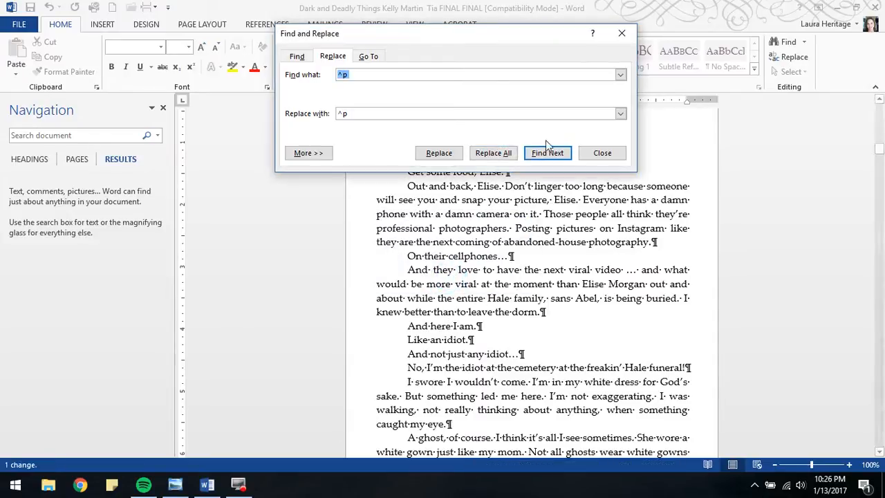
{"action": "left_click", "coordinate": [494, 153]}
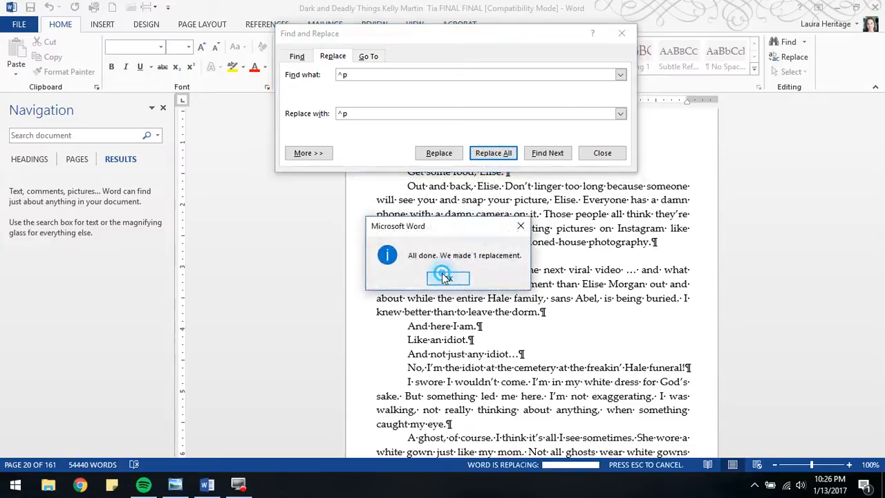
{"action": "left_click", "coordinate": [447, 279]}
{"action": "left_click", "coordinate": [494, 153]}
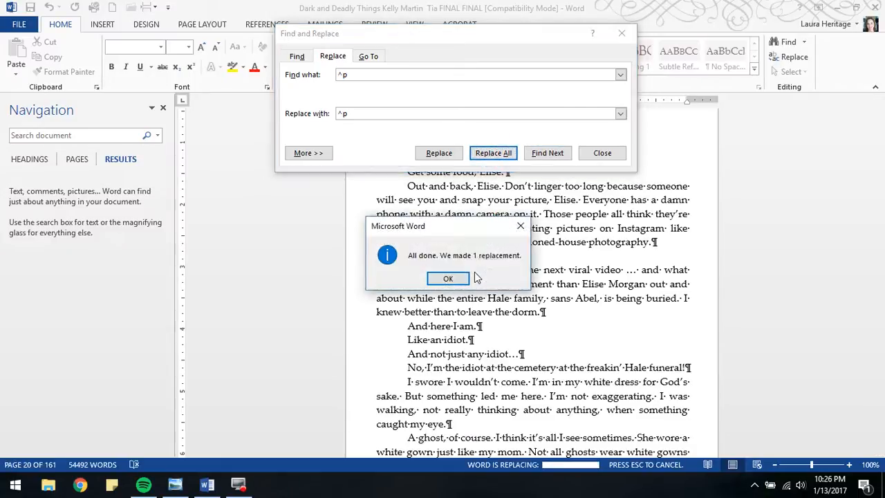
{"action": "left_click", "coordinate": [449, 278]}
{"action": "left_click", "coordinate": [494, 153]}
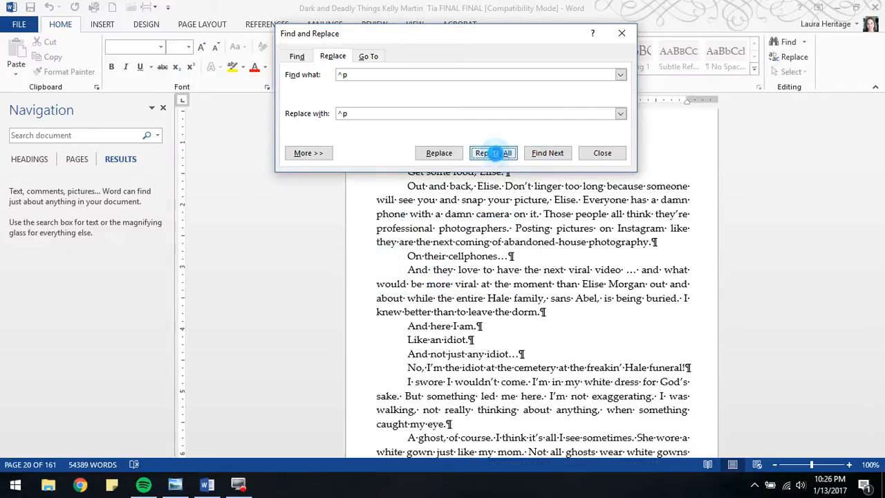
{"action": "left_click", "coordinate": [451, 278]}
{"action": "left_click", "coordinate": [508, 153]}
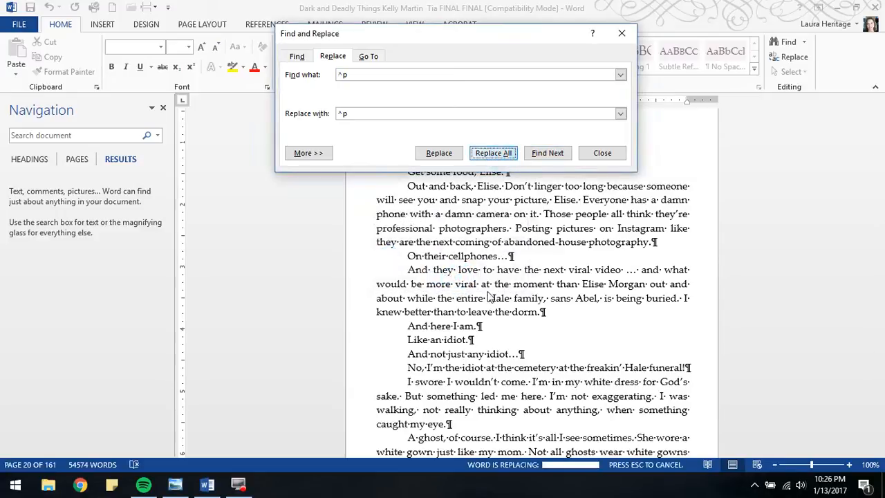
{"action": "left_click", "coordinate": [449, 278]}
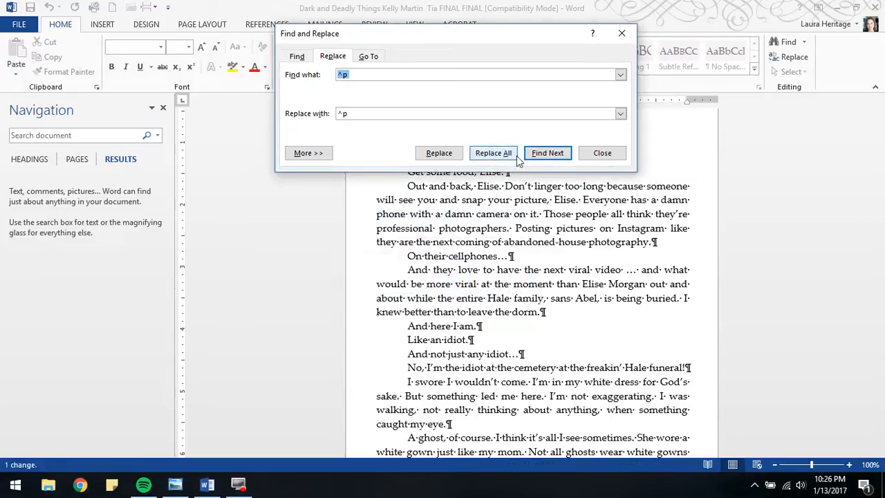
{"action": "left_click", "coordinate": [558, 153]}
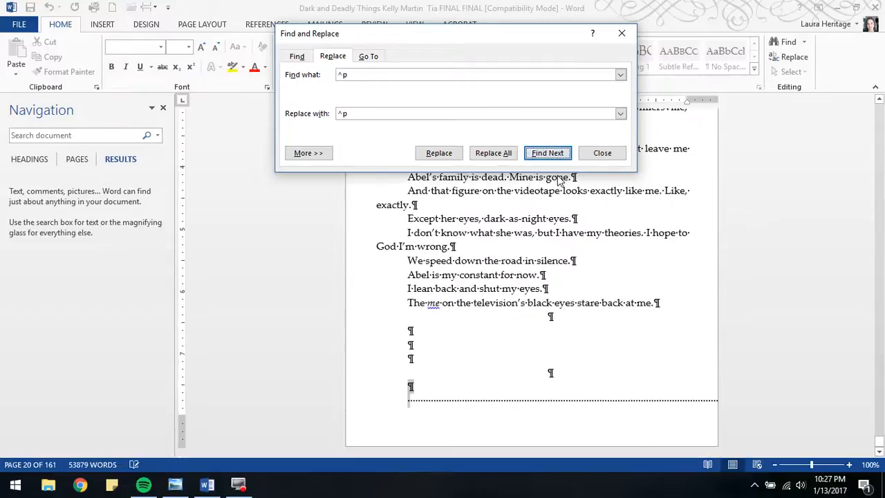
- Delete the dotted break line and all empty paragraphs after the manuscript's last sentence, "The me on the television's black eyes stare back at me."
{"action": "left_click", "coordinate": [410, 402]}
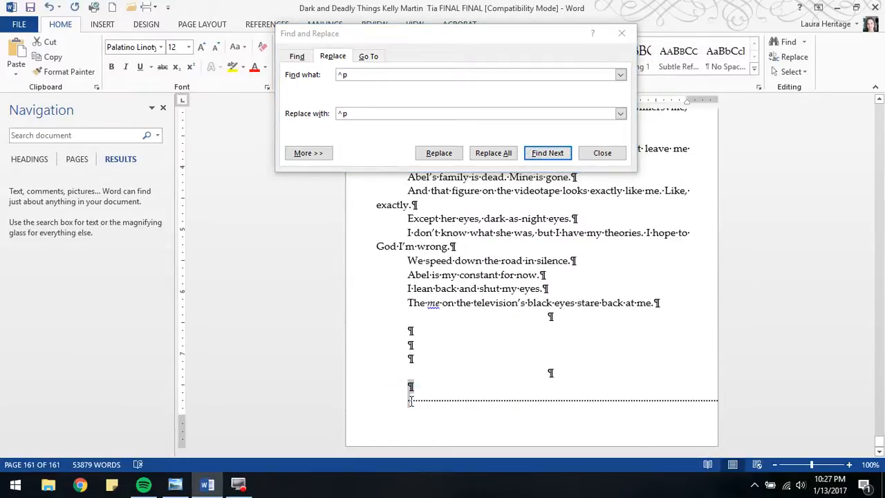
{"action": "left_click_drag", "start_coordinate": [403, 402], "coordinate": [843, 404]}
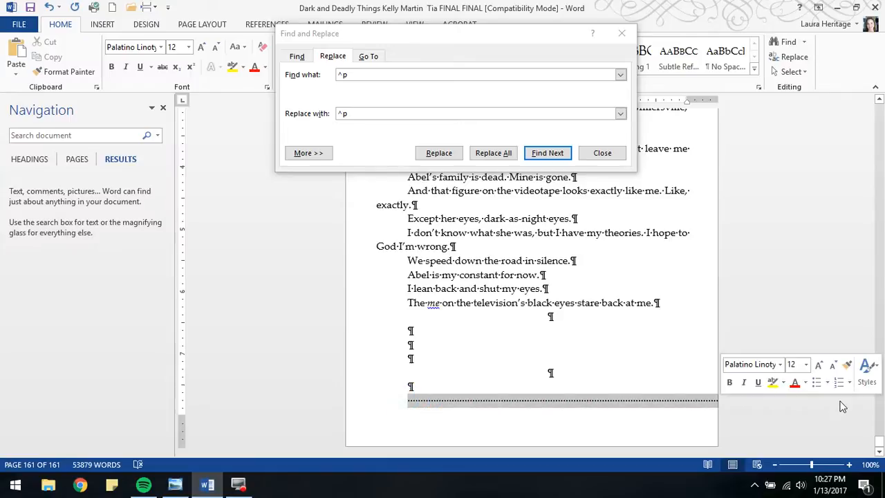
{"action": "left_click", "coordinate": [842, 401]}
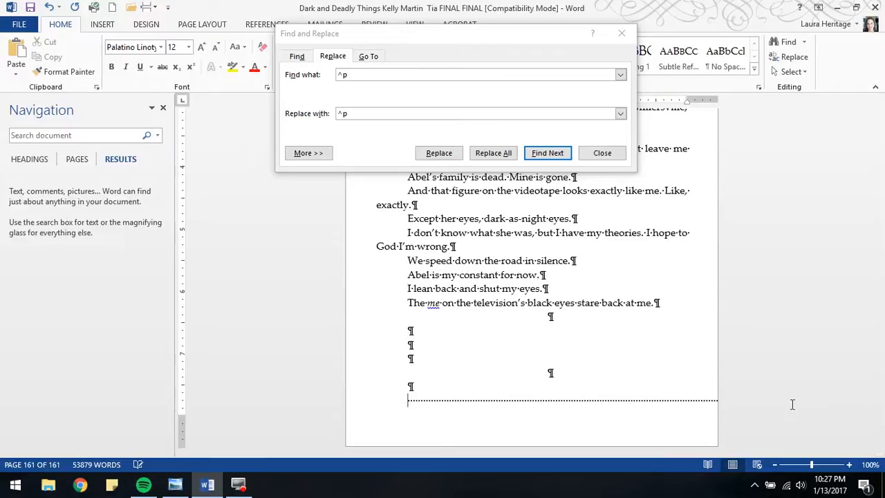
{"action": "left_click", "coordinate": [358, 406]}
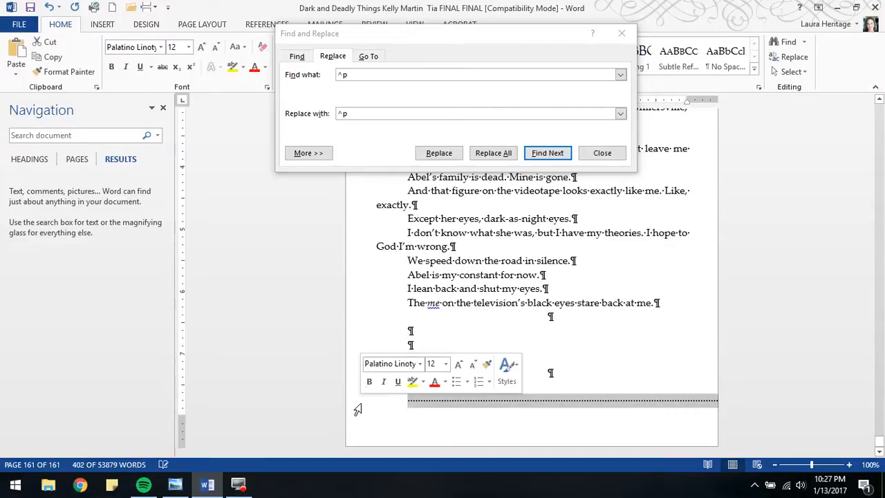
{"action": "key", "text": "Delete"}
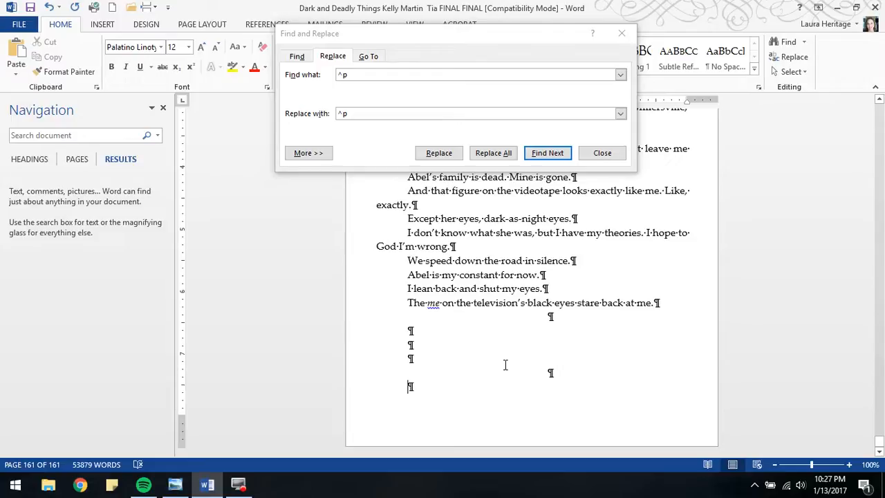
{"action": "left_click_drag", "start_coordinate": [542, 316], "coordinate": [589, 400]}
{"action": "key", "text": "Delete"}
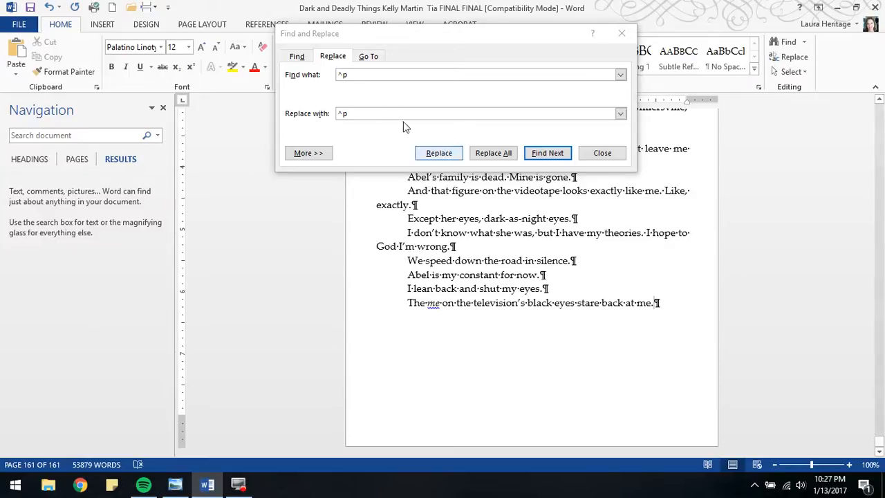
- Examine the stray space before the paragraph mark that ends the sentence "I promise her again."
{"action": "left_click", "coordinate": [361, 113]}
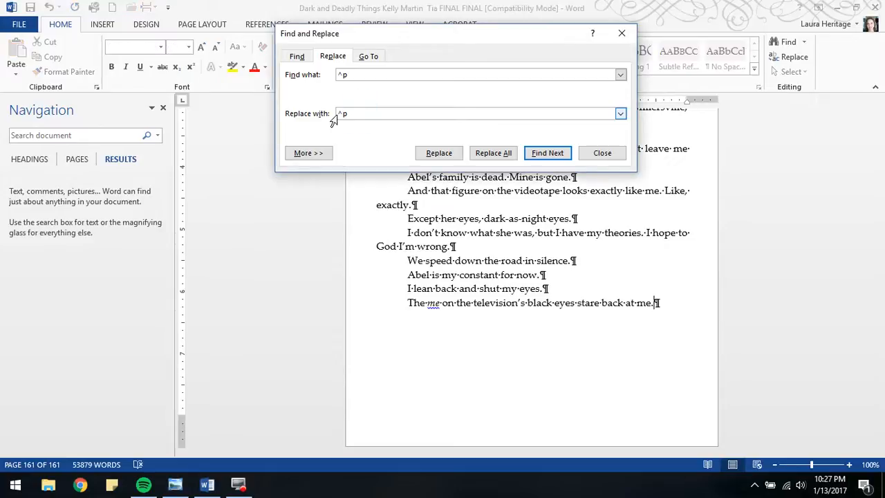
{"action": "left_click", "coordinate": [341, 75]}
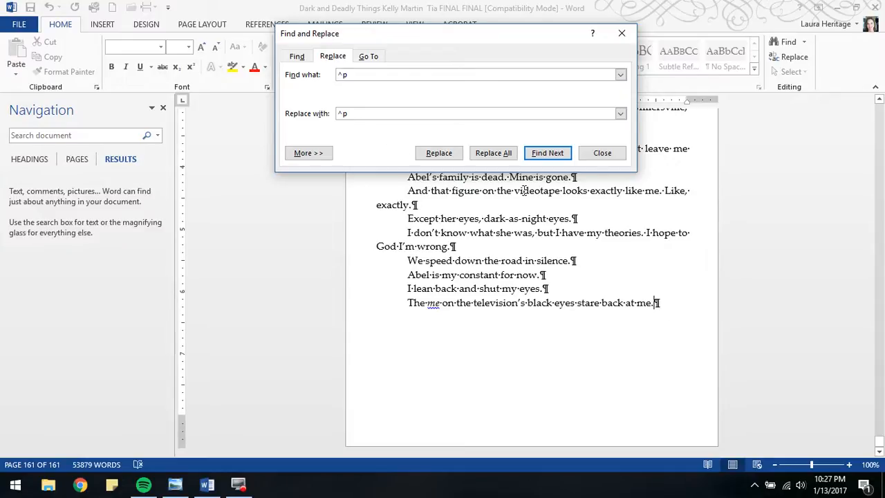
{"action": "scroll", "coordinate": [623, 244], "scroll_direction": "up", "scroll_amount": 1}
{"action": "scroll", "coordinate": [623, 244], "scroll_direction": "up", "scroll_amount": 5}
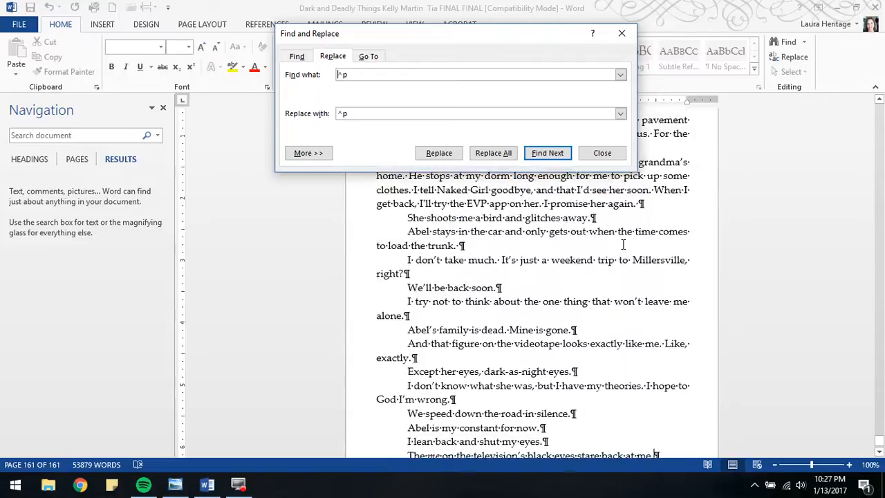
{"action": "left_click", "coordinate": [641, 238]}
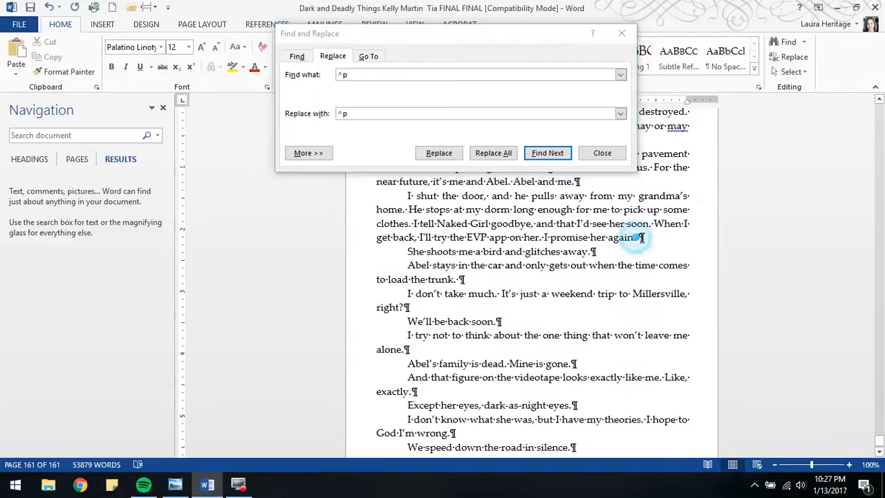
{"action": "left_click", "coordinate": [641, 238]}
{"action": "left_click_drag", "start_coordinate": [638, 237], "coordinate": [651, 237]}
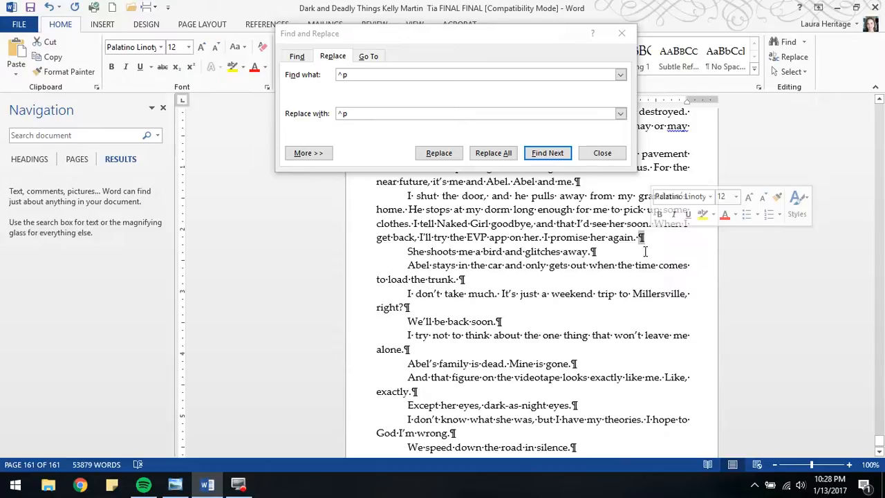
{"action": "left_click", "coordinate": [641, 238]}
{"action": "left_click_drag", "start_coordinate": [639, 238], "coordinate": [636, 239]}
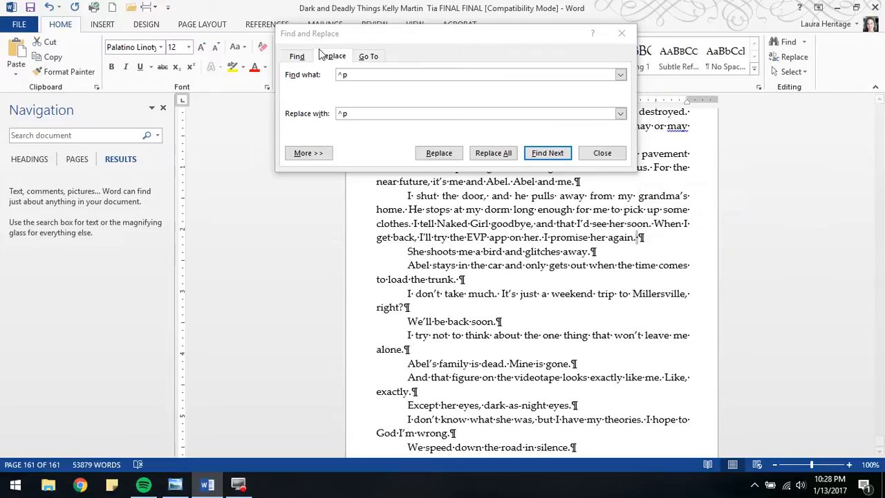
- Remove stray spaces at paragraph ends throughout the document by repeatedly replacing all instances of a space plus "^p" with "^p"
{"action": "left_click", "coordinate": [339, 74]}
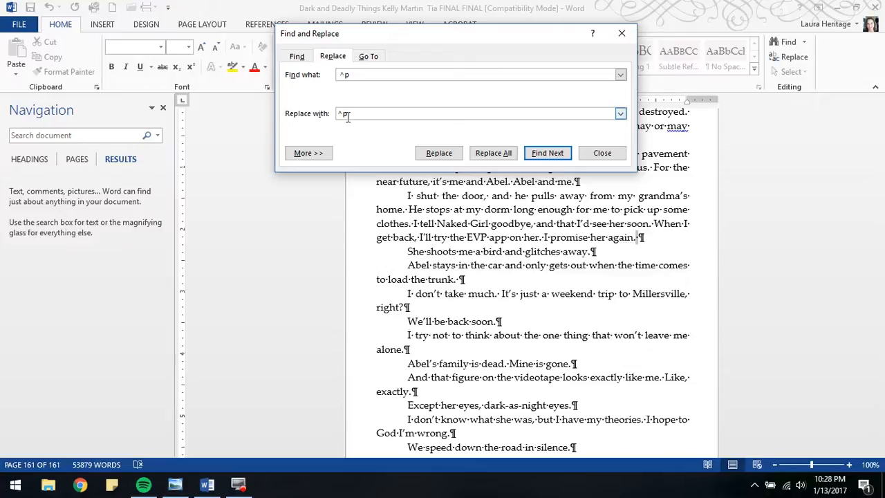
{"action": "left_click", "coordinate": [498, 154]}
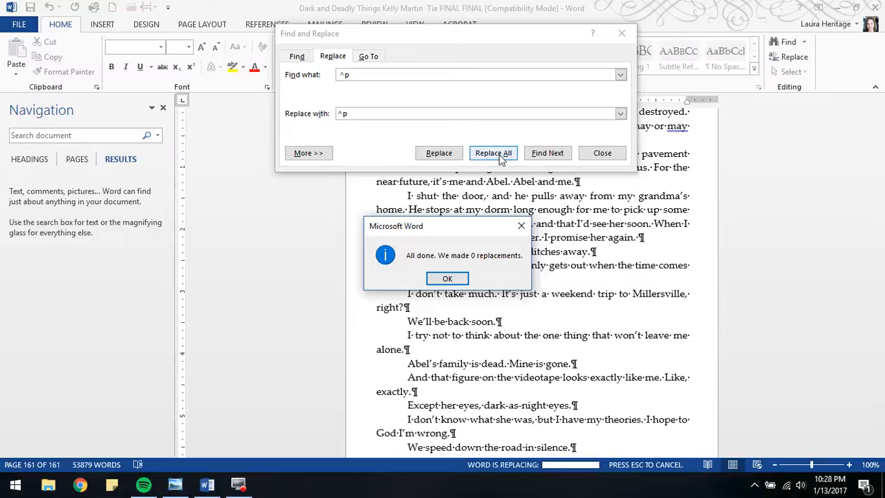
{"action": "left_click", "coordinate": [449, 279]}
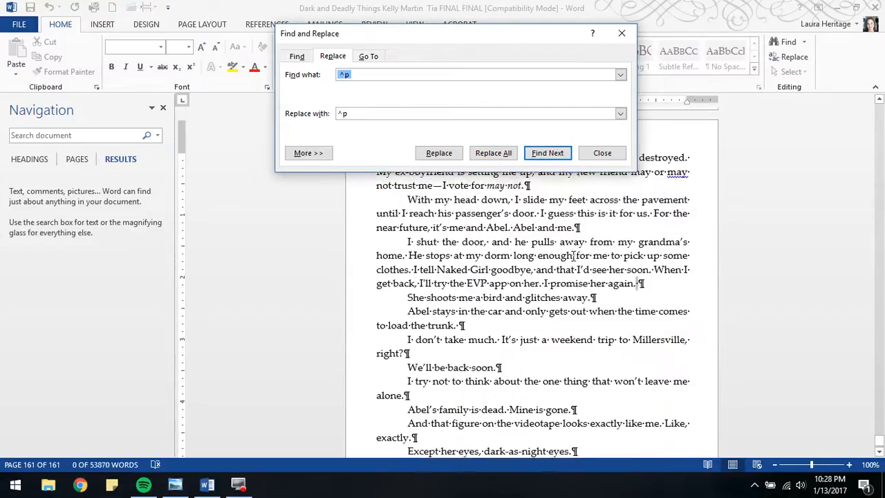
{"action": "left_click", "coordinate": [494, 153]}
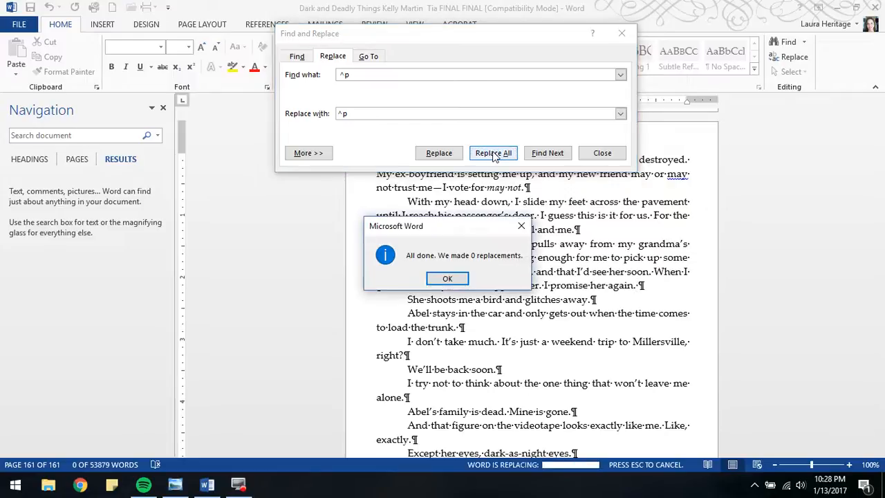
{"action": "left_click", "coordinate": [447, 280]}
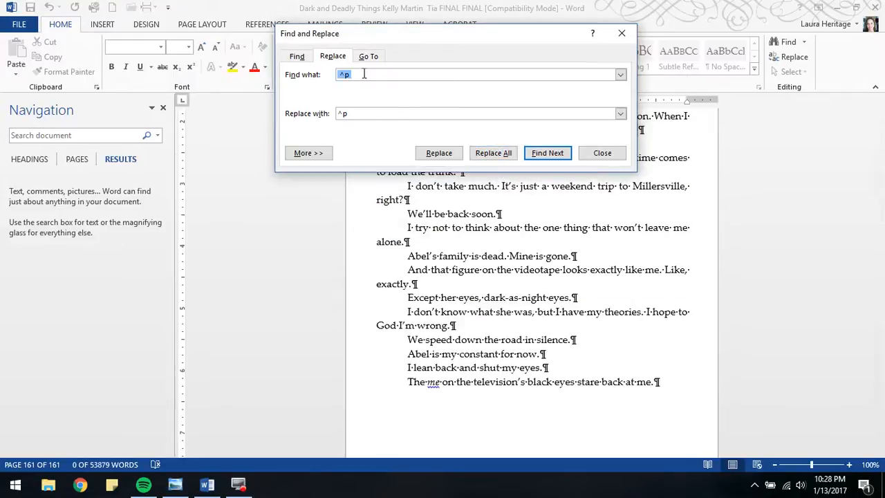
{"action": "left_click", "coordinate": [359, 75]}
{"action": "left_click", "coordinate": [499, 153]}
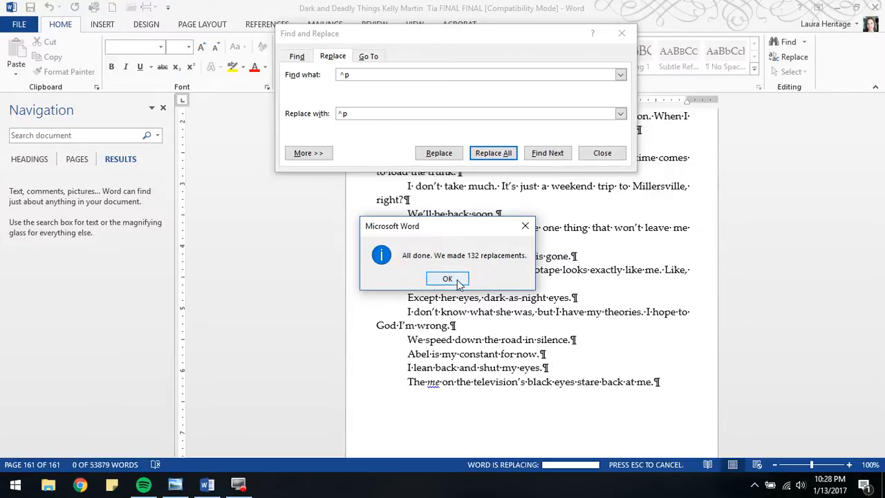
{"action": "left_click", "coordinate": [457, 282]}
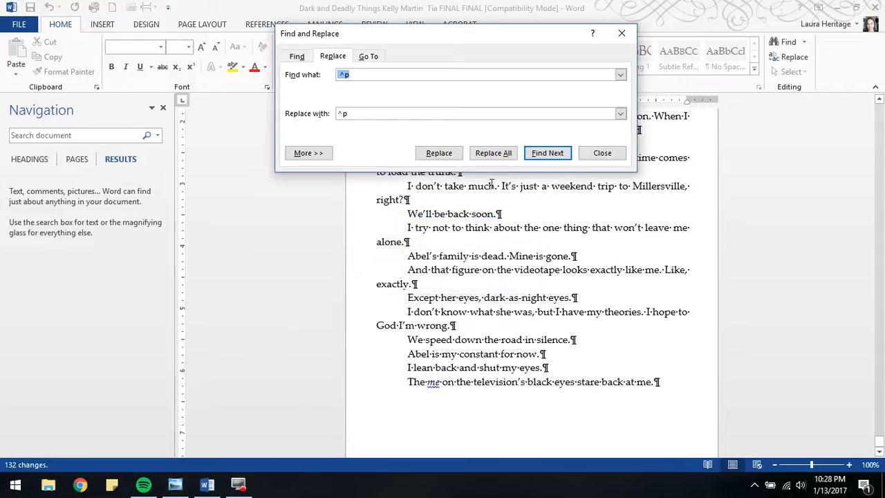
{"action": "left_click", "coordinate": [499, 153]}
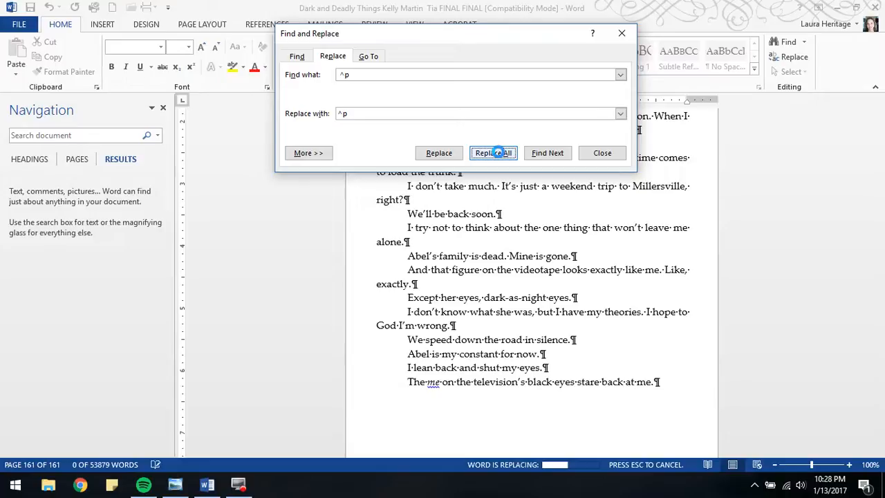
{"action": "left_click", "coordinate": [444, 280]}
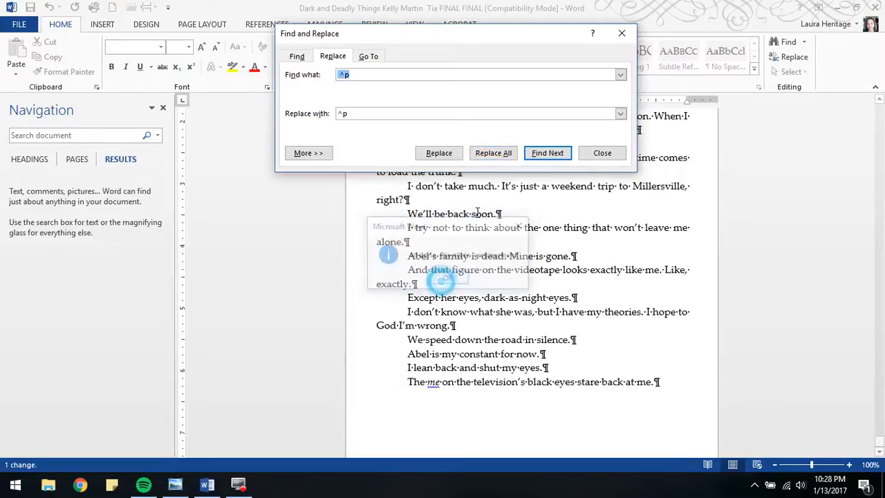
{"action": "key", "text": "Return"}
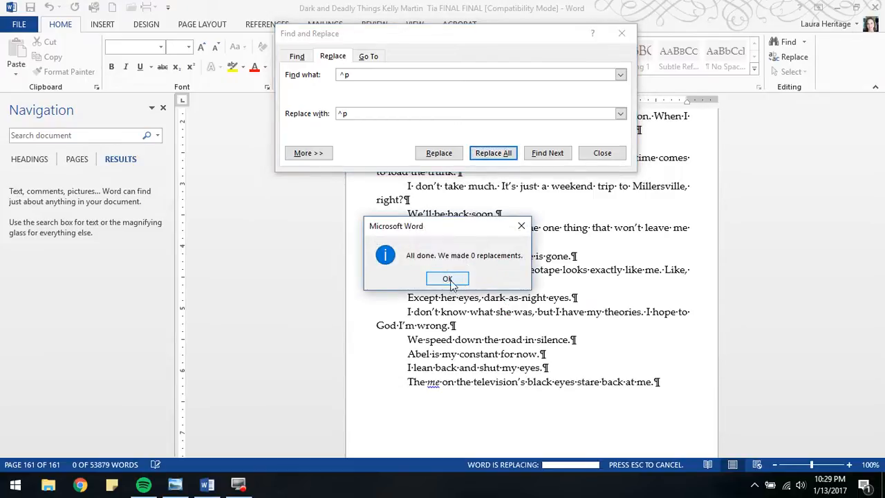
{"action": "left_click", "coordinate": [459, 281]}
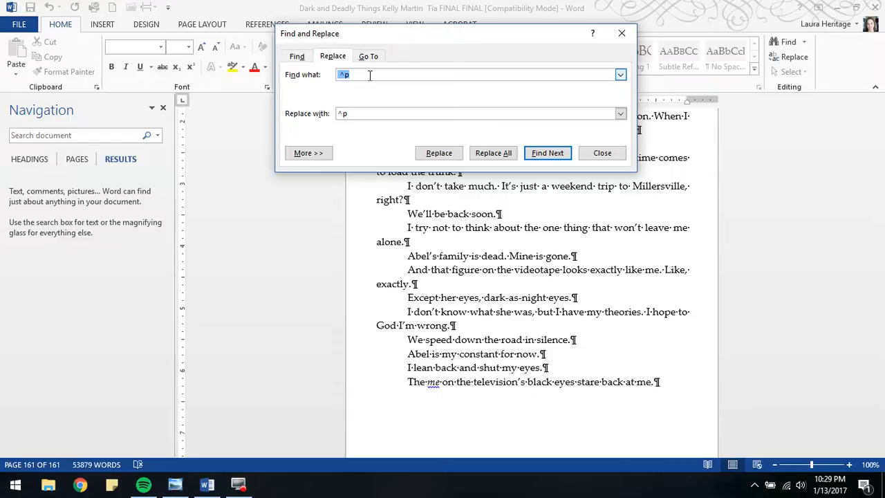
- Replace all three-dot sequences "..." with the ellipsis character code "^i" throughout the document, running the replacement twice
{"action": "type", "text": "..."}
{"action": "key", "text": "Tab"}
{"action": "type", "text": "^"}
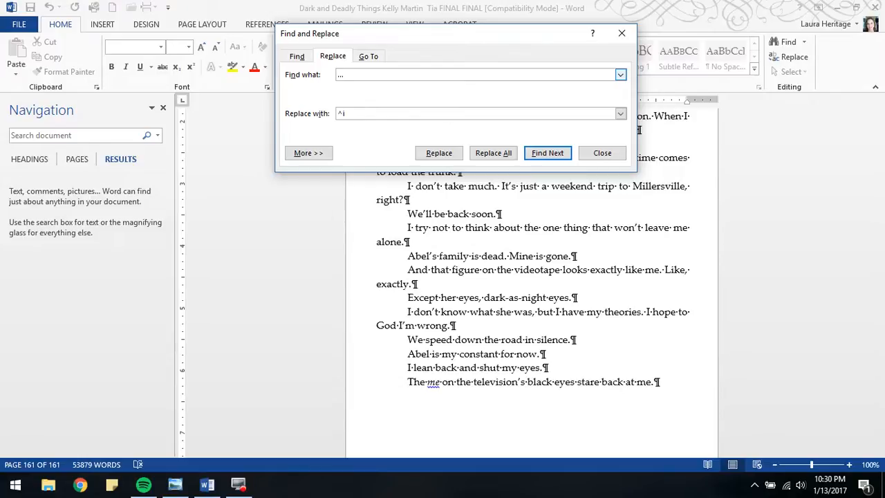
{"action": "left_click", "coordinate": [503, 158]}
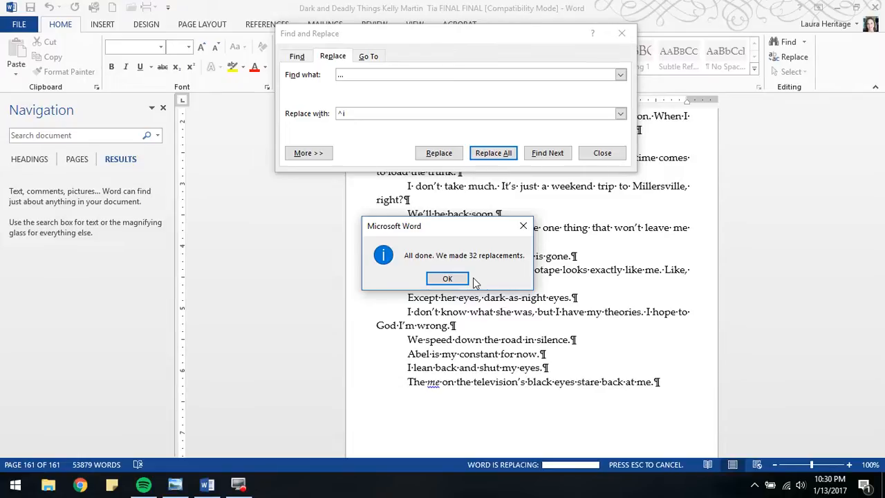
{"action": "left_click", "coordinate": [450, 277]}
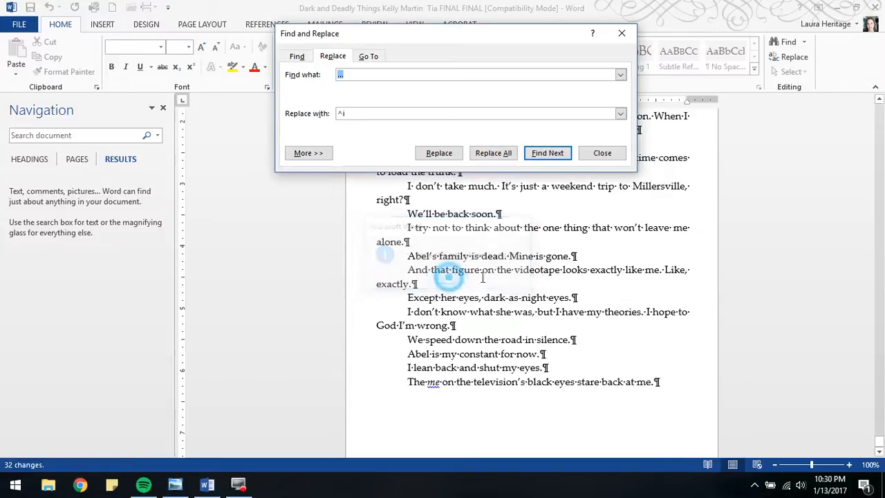
{"action": "left_click", "coordinate": [494, 150]}
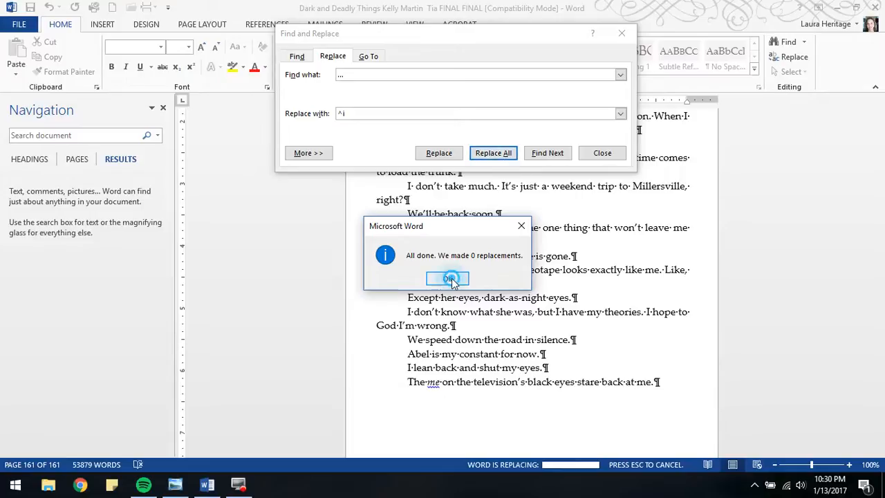
{"action": "left_click", "coordinate": [449, 279]}
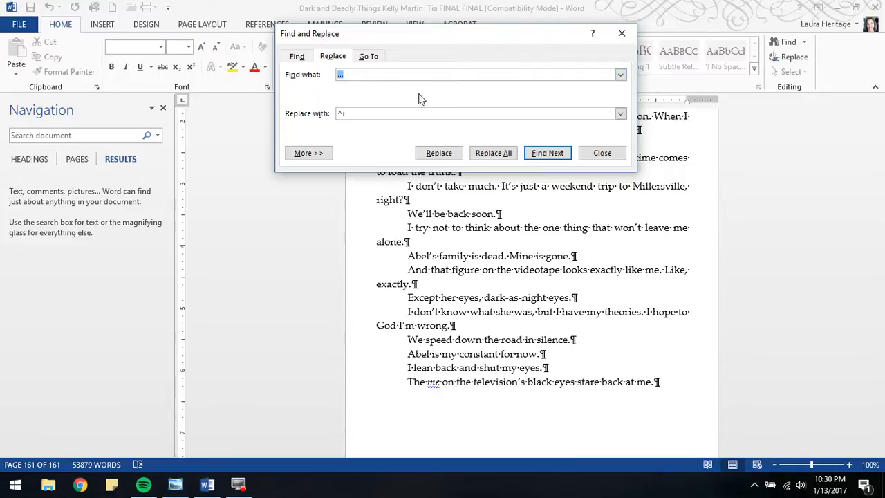
- Remove all tab characters by replacing every "^t" with nothing, and close the Find and Replace dialog
{"action": "type", "text": "^t"}
{"action": "key", "text": "Tab"}
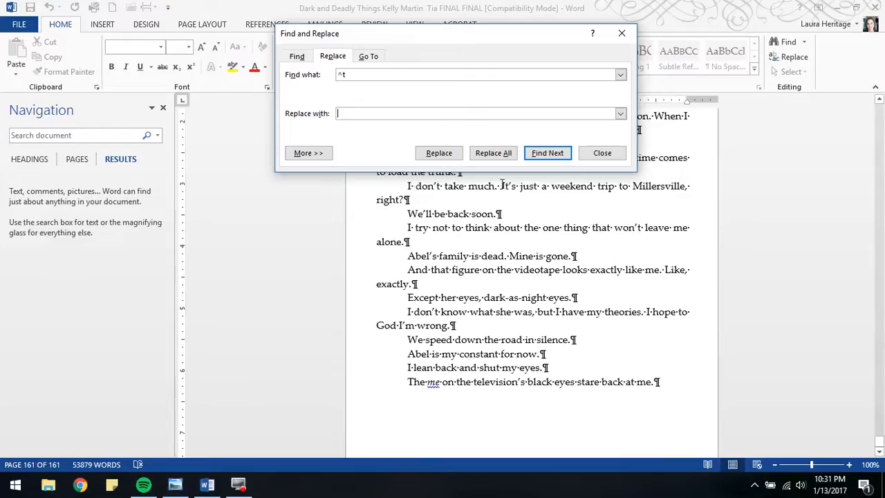
{"action": "left_click", "coordinate": [496, 152]}
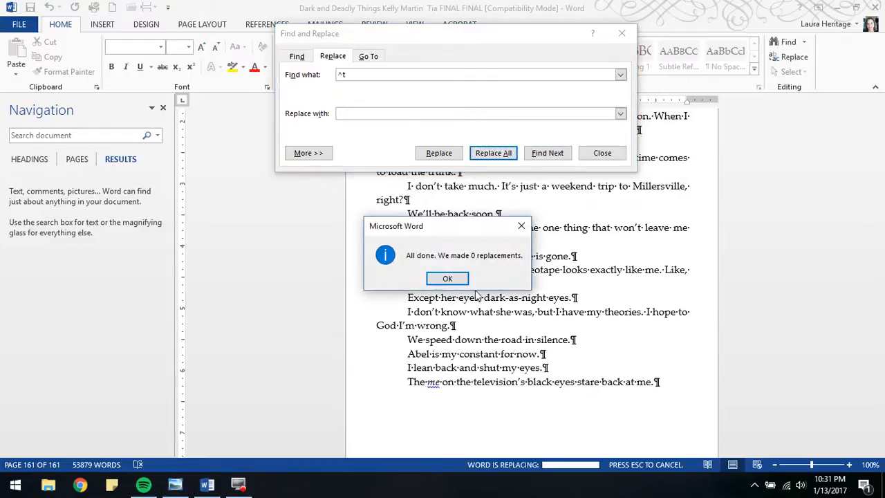
{"action": "left_click", "coordinate": [455, 279]}
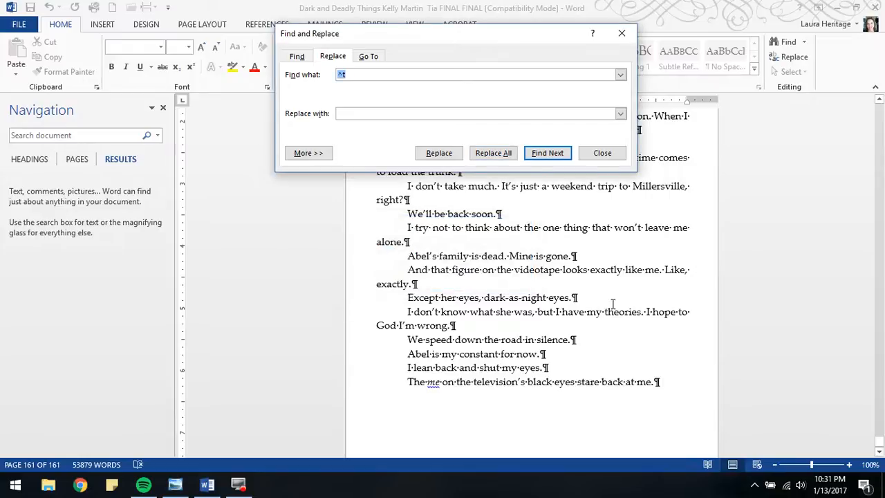
{"action": "left_click", "coordinate": [603, 153]}
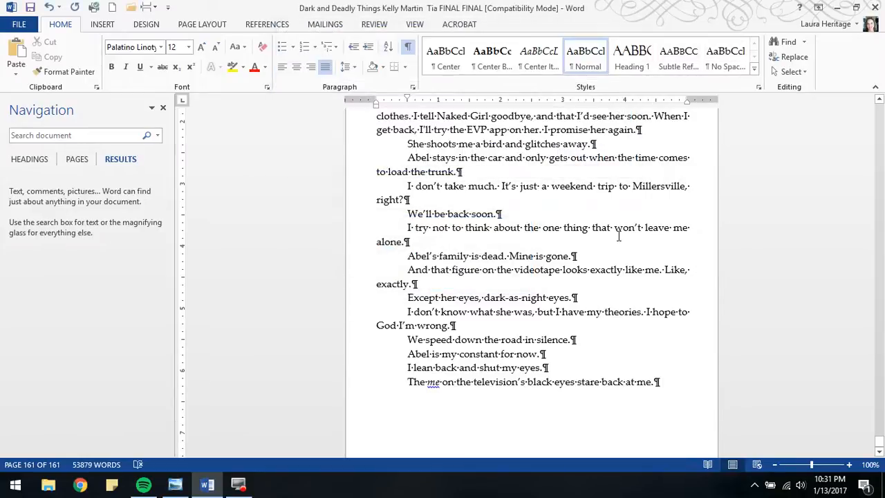
- Replace the paragraph mark after "We'll be back soon." with a manual line break, and change it back to a paragraph mark
{"action": "left_click", "coordinate": [499, 213]}
{"action": "key", "text": "Delete"}
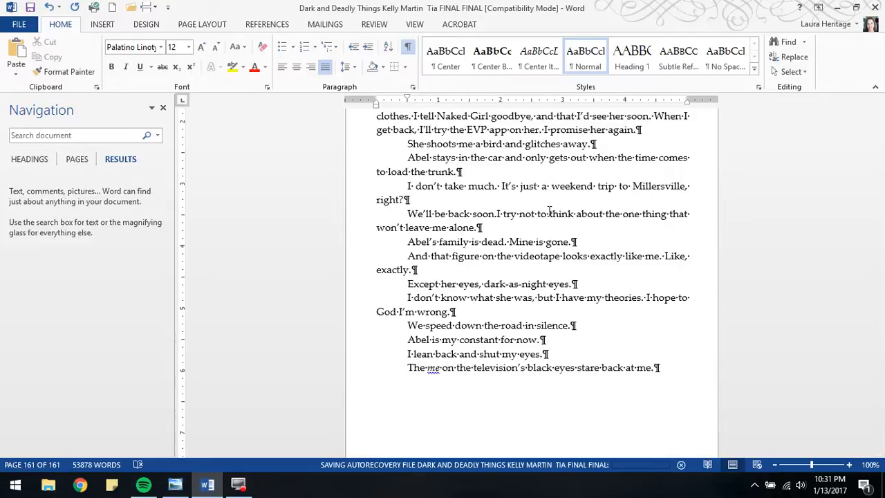
{"action": "key", "text": "shift+Return"}
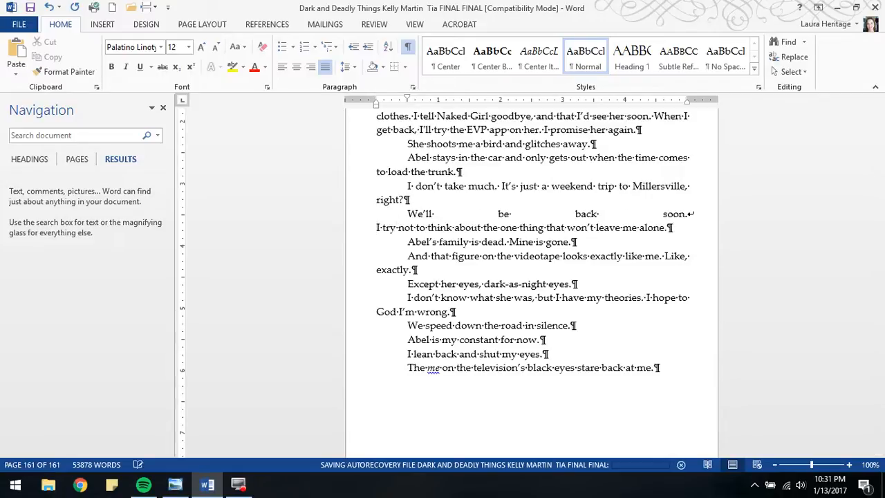
{"action": "left_click_drag", "start_coordinate": [687, 215], "coordinate": [696, 215]}
{"action": "key", "text": "Return"}
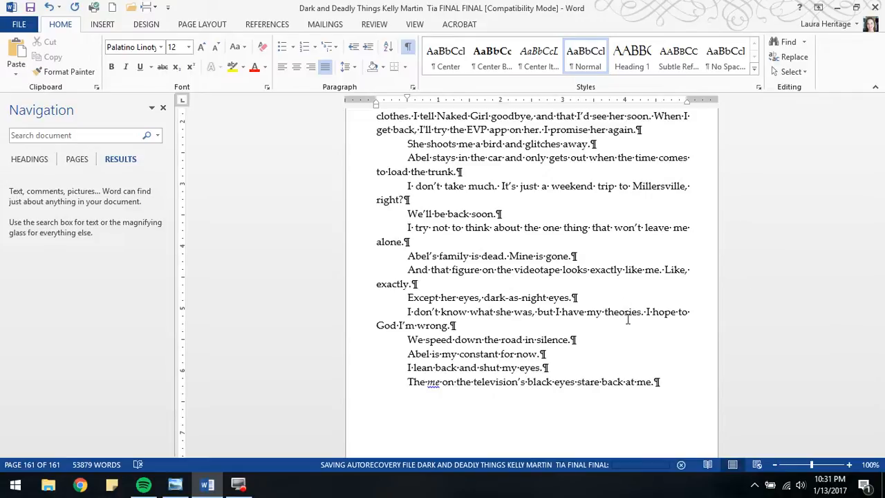
- Save the manuscript and search the document for "chapter"
{"action": "scroll", "coordinate": [579, 248], "scroll_direction": "up", "scroll_amount": 5}
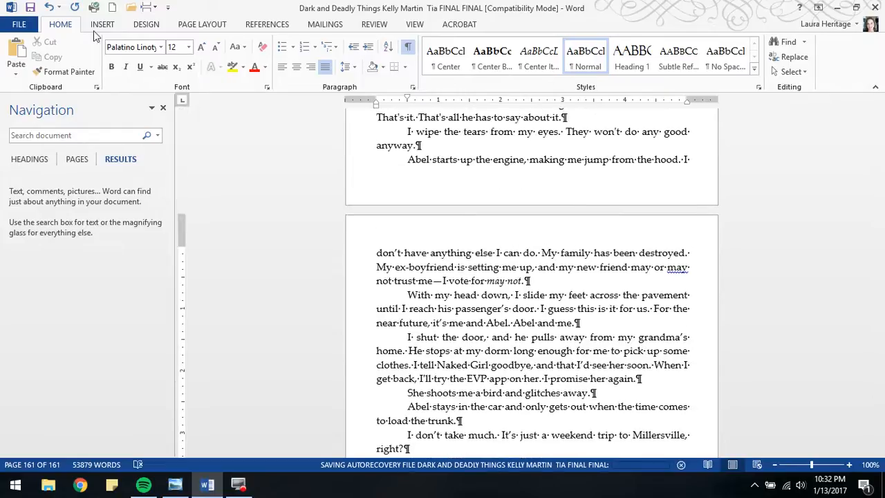
{"action": "left_click", "coordinate": [31, 8]}
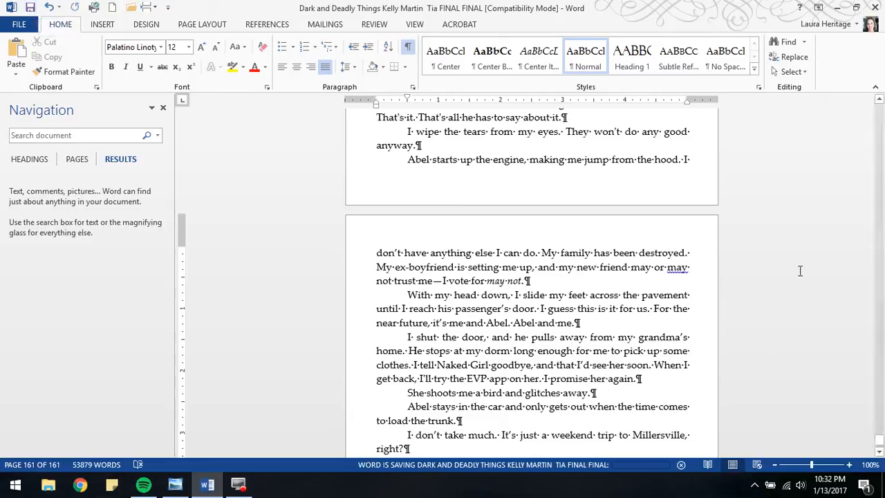
{"action": "left_click", "coordinate": [76, 136]}
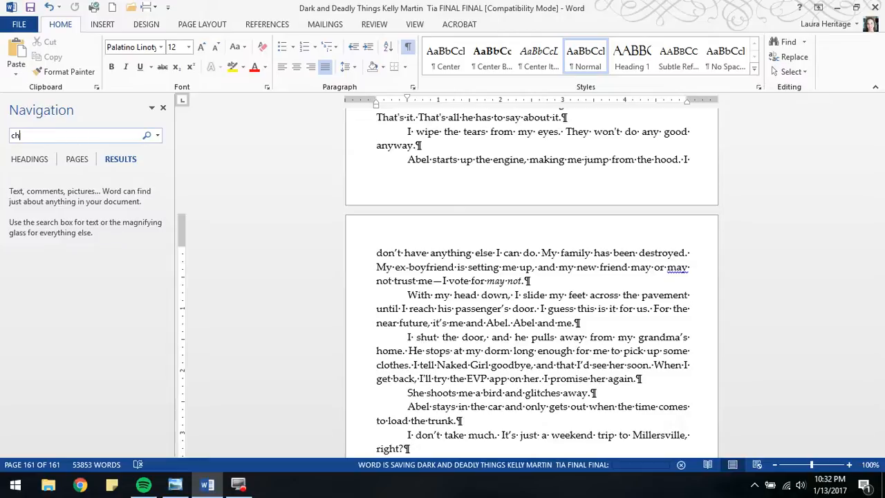
{"action": "type", "text": "chapter"}
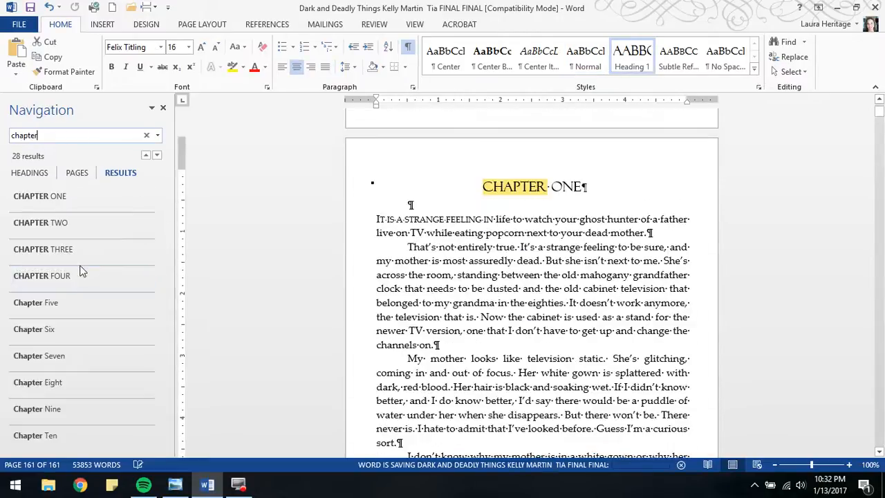
- Go to the Chapter Five heading and insert a next-page section break before it
{"action": "left_click", "coordinate": [59, 307]}
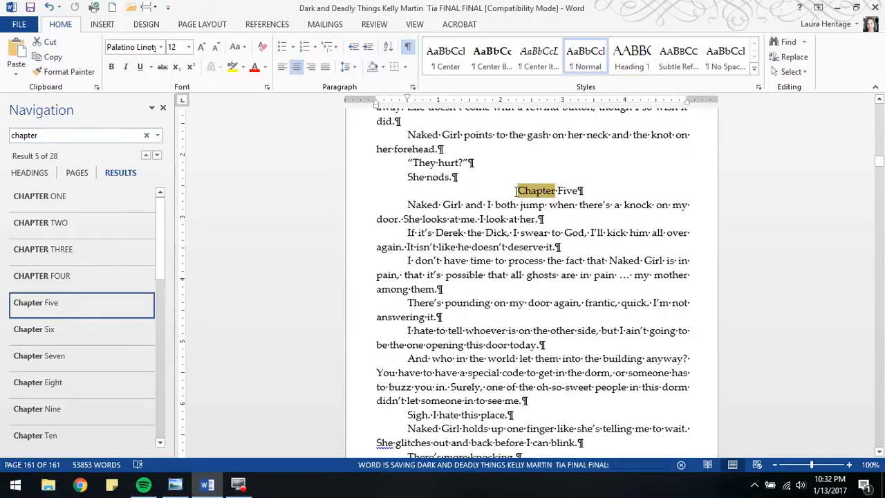
{"action": "left_click", "coordinate": [151, 7]}
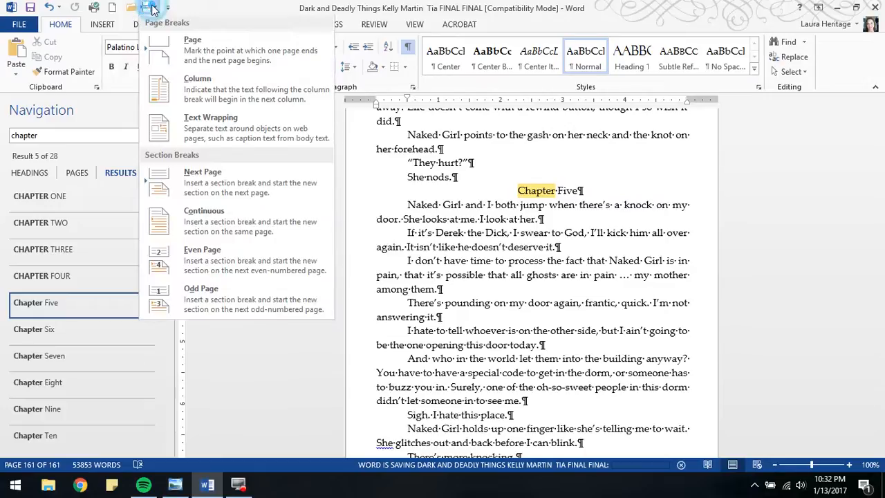
{"action": "left_click", "coordinate": [195, 187]}
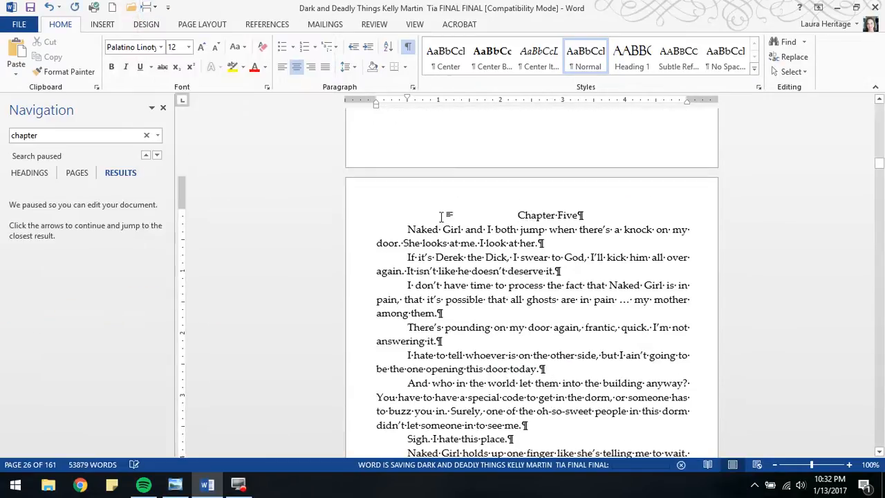
- Change the Chapter Five heading to uppercase and apply the Heading 1 style to it
{"action": "left_click", "coordinate": [351, 220]}
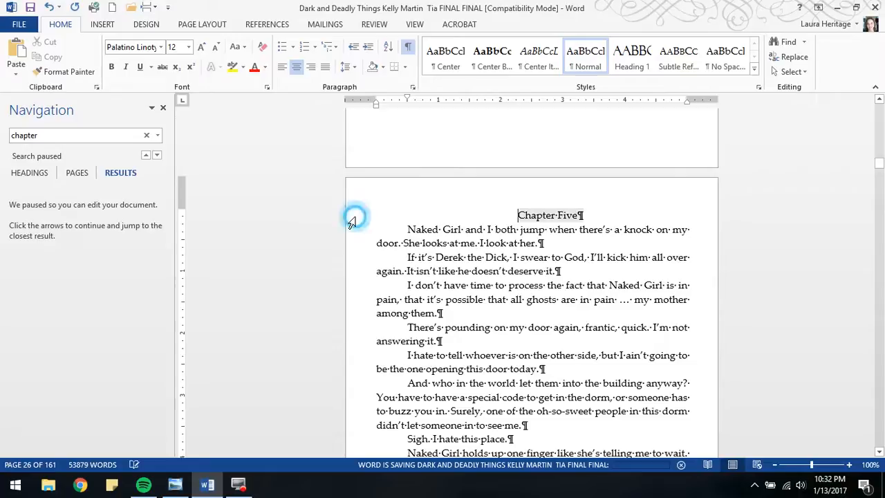
{"action": "left_click", "coordinate": [236, 50]}
{"action": "left_click", "coordinate": [266, 94]}
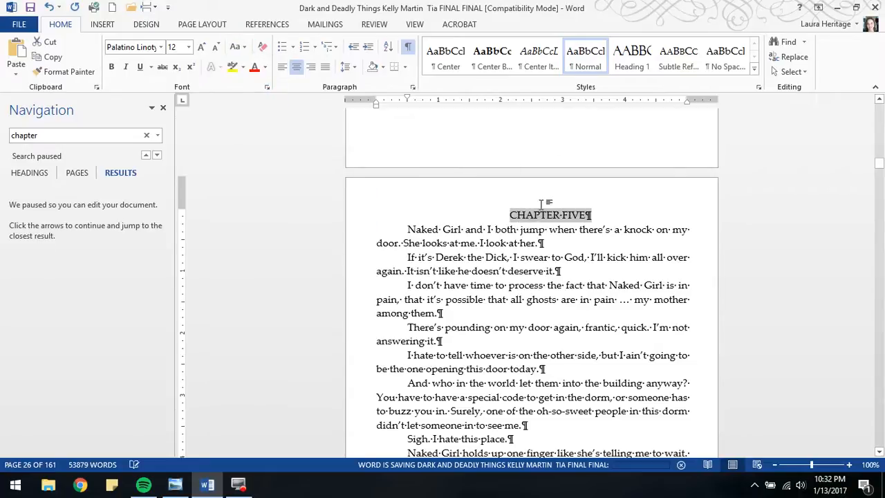
{"action": "left_click", "coordinate": [632, 57]}
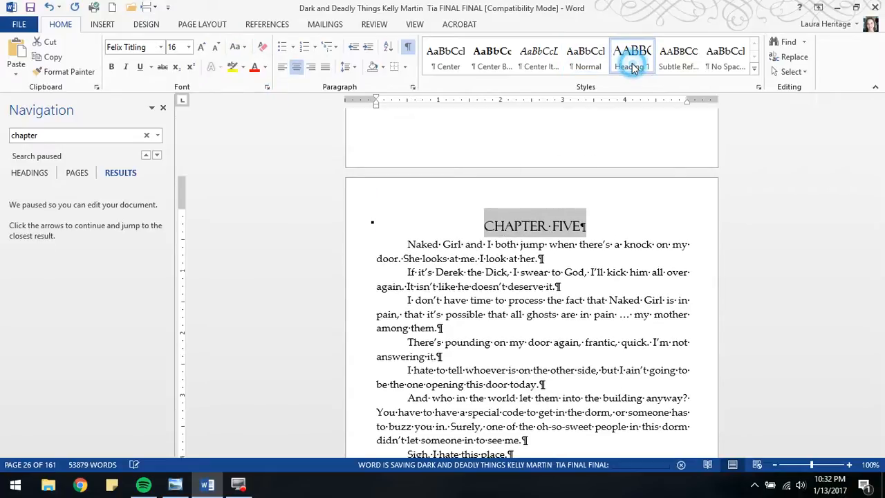
- Add a blank line below the Chapter Five heading, apply No Spacing to the first paragraph, and apply Subtle Reference to "Naked Girl and I both jump"
{"action": "left_click", "coordinate": [408, 245]}
{"action": "key", "text": "Return"}
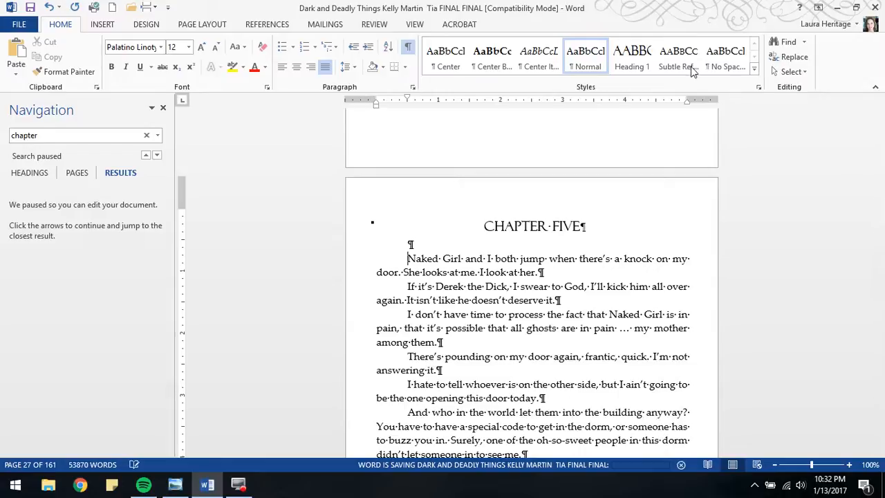
{"action": "left_click", "coordinate": [724, 65]}
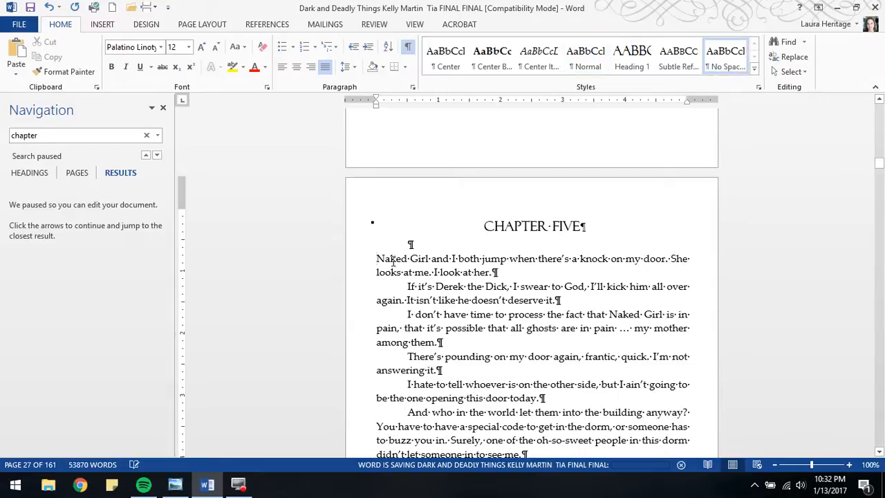
{"action": "left_click_drag", "start_coordinate": [377, 258], "coordinate": [506, 262]}
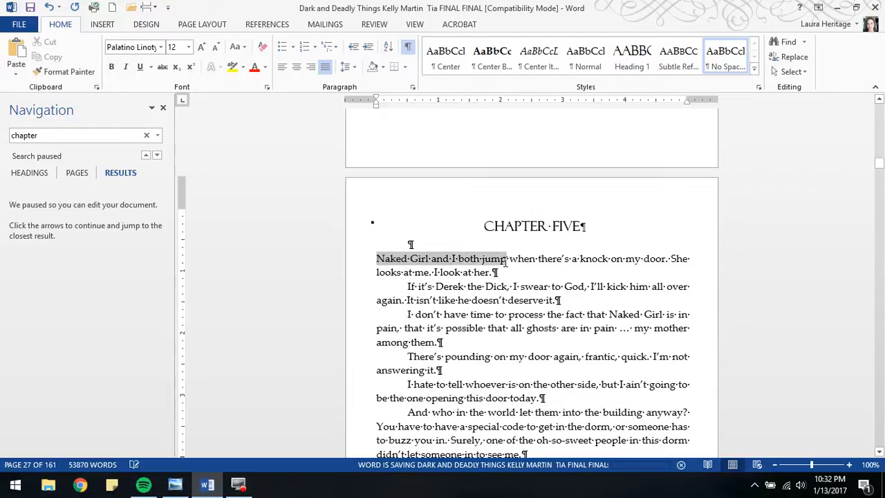
{"action": "left_click", "coordinate": [674, 59]}
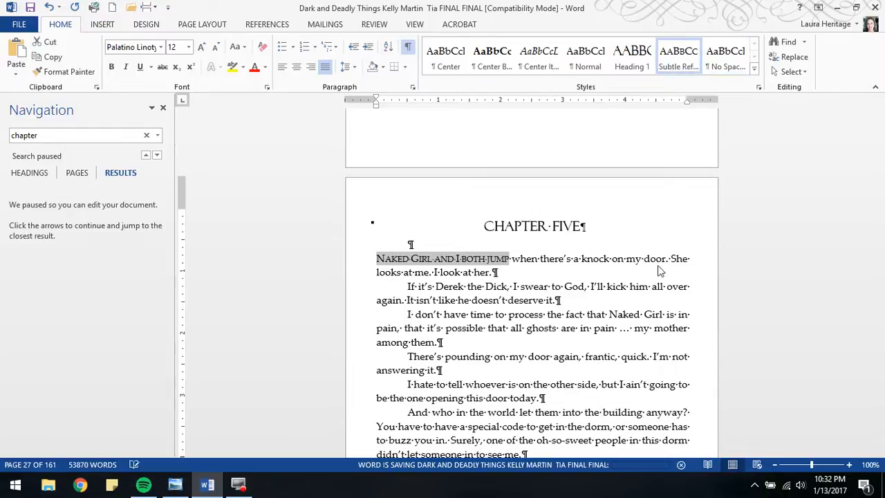
{"action": "left_click", "coordinate": [537, 272]}
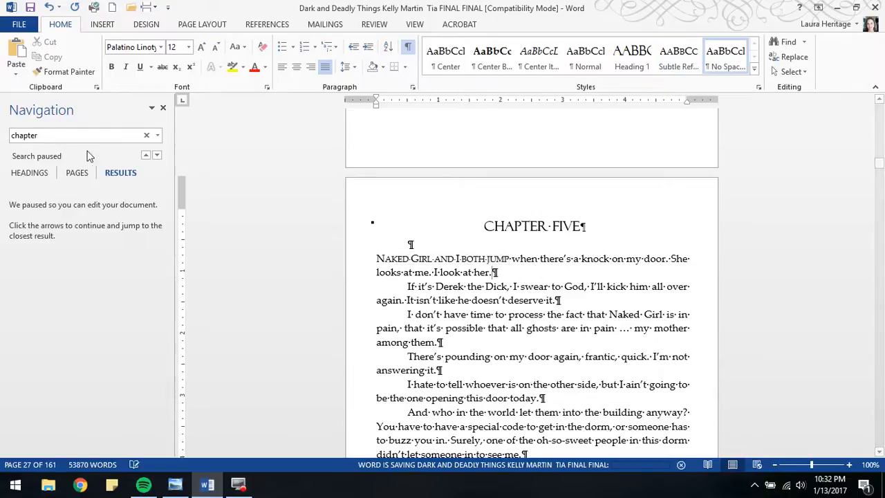
- Go to the Chapter Six result and look through the remaining chapter headings in the search results
{"action": "left_click", "coordinate": [157, 156]}
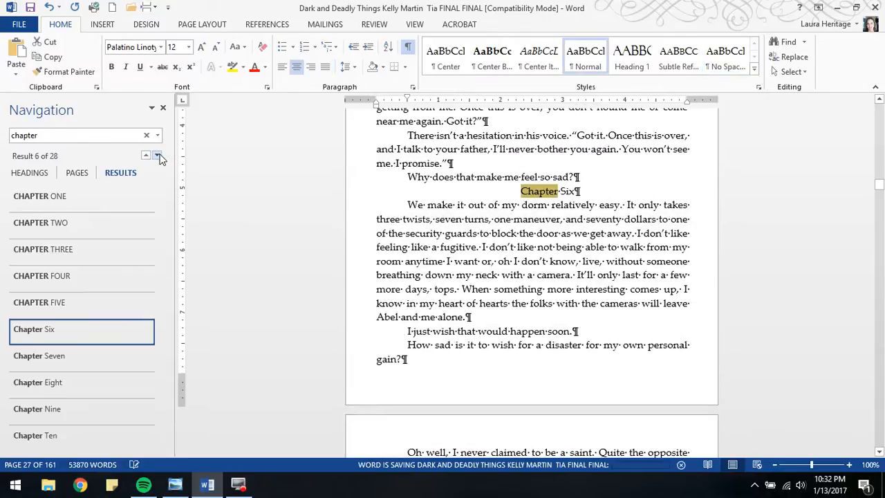
{"action": "scroll", "coordinate": [83, 315], "scroll_direction": "down", "scroll_amount": 5}
{"action": "scroll", "coordinate": [83, 316], "scroll_direction": "down", "scroll_amount": 2}
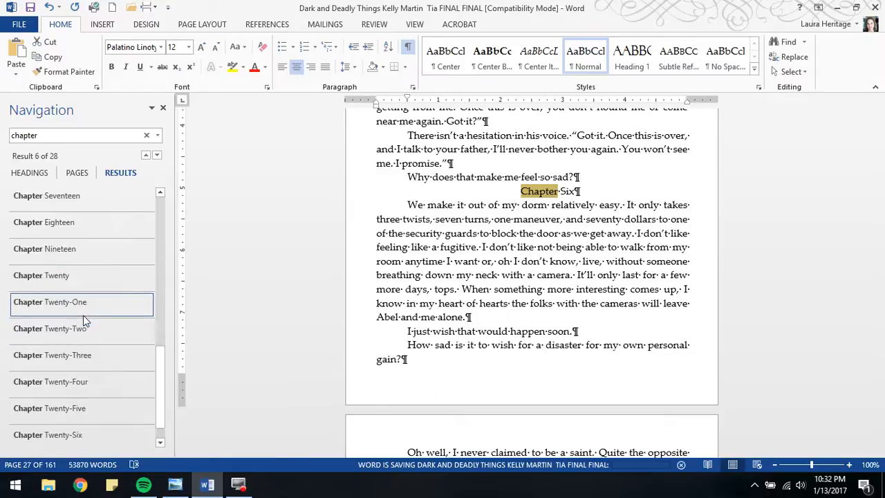
{"action": "scroll", "coordinate": [83, 316], "scroll_direction": "up", "scroll_amount": 6}
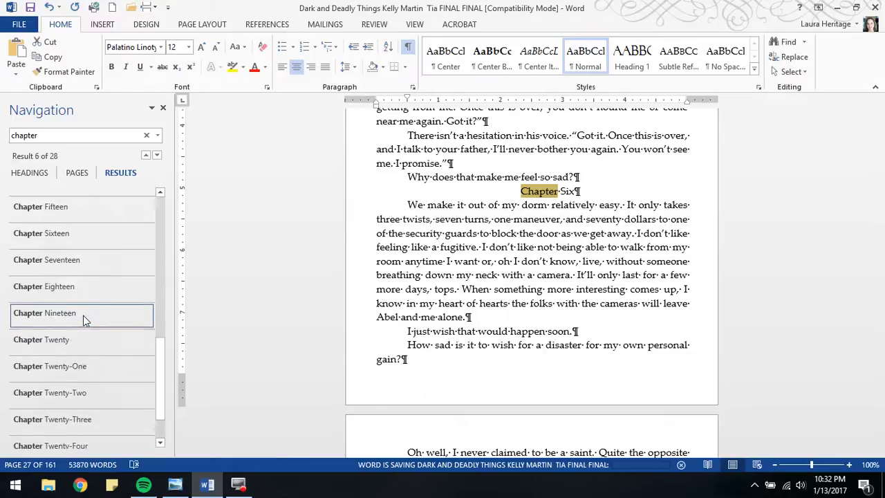
{"action": "scroll", "coordinate": [83, 315], "scroll_direction": "up", "scroll_amount": 4}
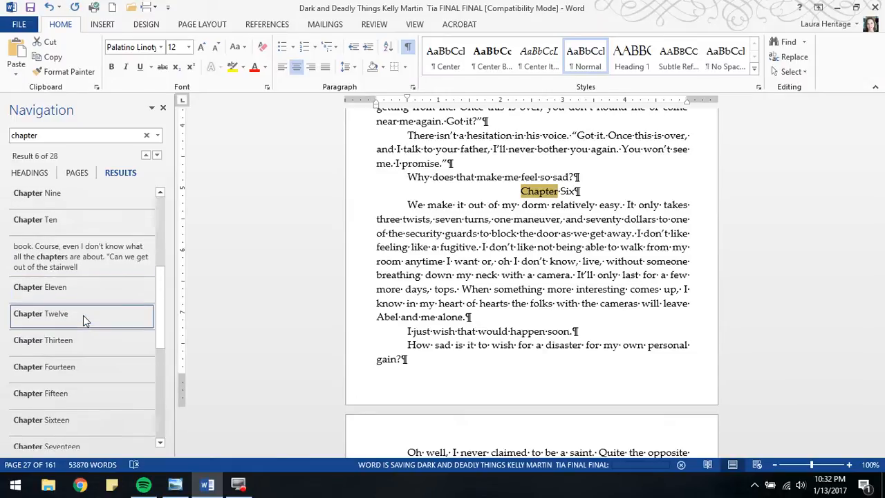
{"action": "scroll", "coordinate": [83, 319], "scroll_direction": "up", "scroll_amount": 2}
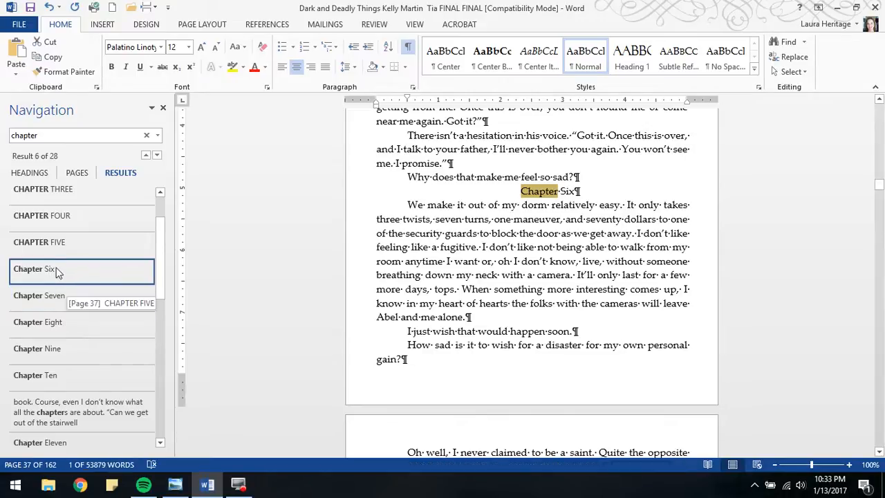
{"action": "scroll", "coordinate": [89, 373], "scroll_direction": "down", "scroll_amount": 1}
{"action": "scroll", "coordinate": [89, 374], "scroll_direction": "down", "scroll_amount": 5}
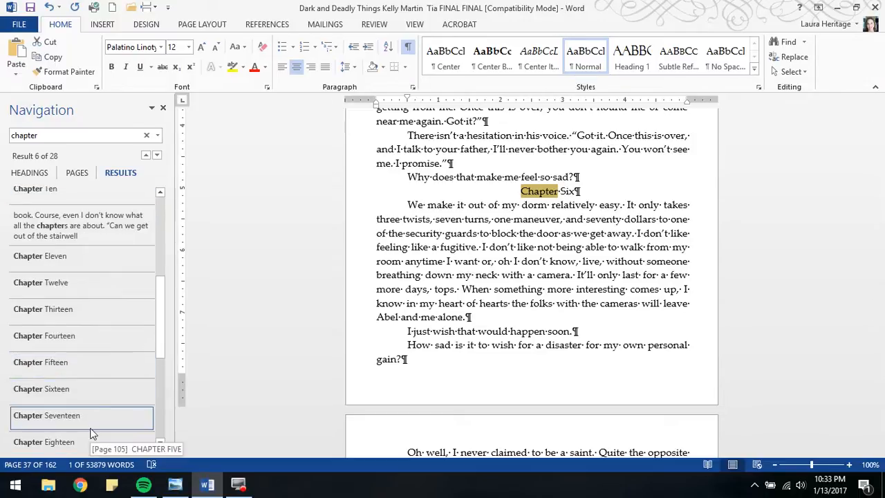
{"action": "scroll", "coordinate": [90, 429], "scroll_direction": "down", "scroll_amount": 1}
{"action": "scroll", "coordinate": [94, 433], "scroll_direction": "down", "scroll_amount": 2}
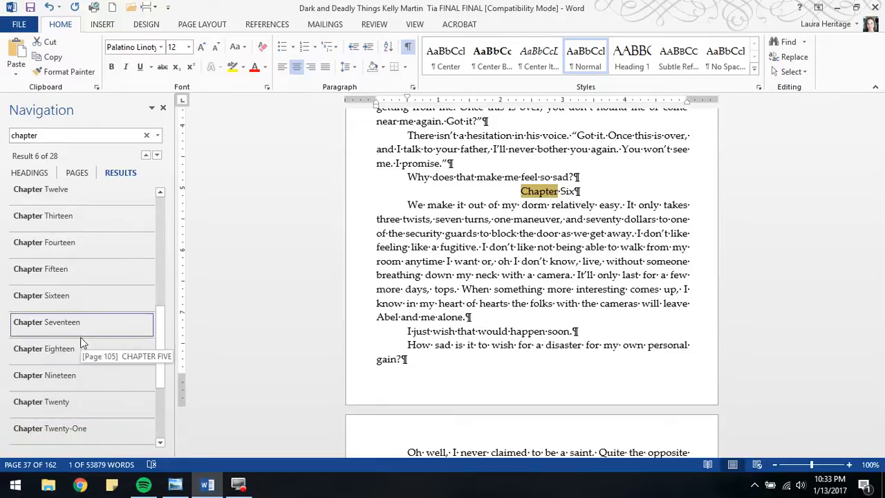
{"action": "scroll", "coordinate": [104, 403], "scroll_direction": "down", "scroll_amount": 1}
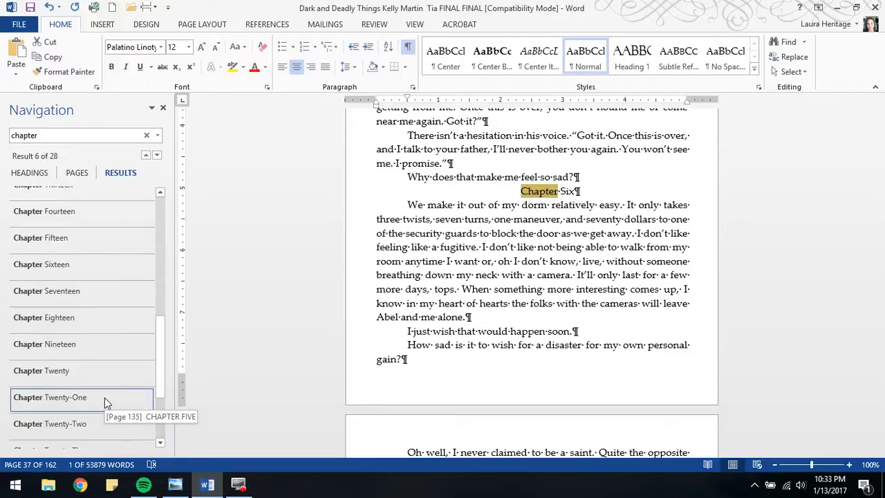
{"action": "scroll", "coordinate": [98, 375], "scroll_direction": "down", "scroll_amount": 2}
{"action": "scroll", "coordinate": [98, 375], "scroll_direction": "down", "scroll_amount": 2}
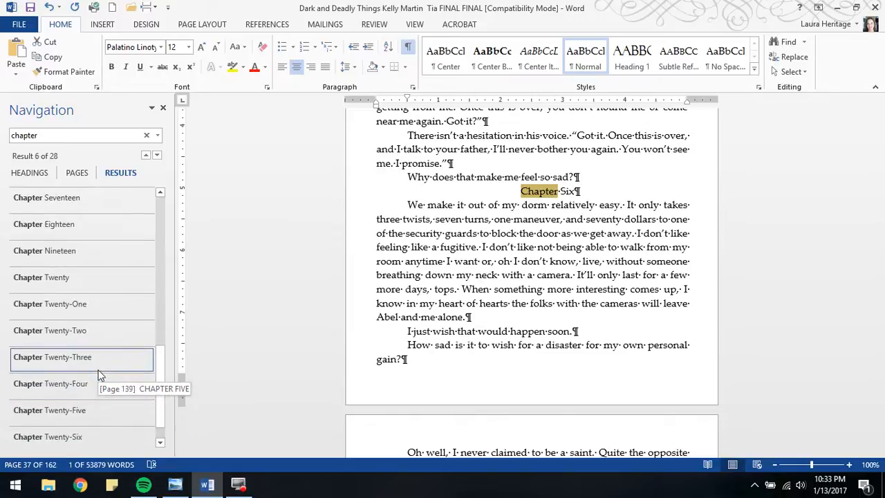
{"action": "scroll", "coordinate": [98, 375], "scroll_direction": "up", "scroll_amount": 12}
{"action": "scroll", "coordinate": [98, 374], "scroll_direction": "up", "scroll_amount": 5}
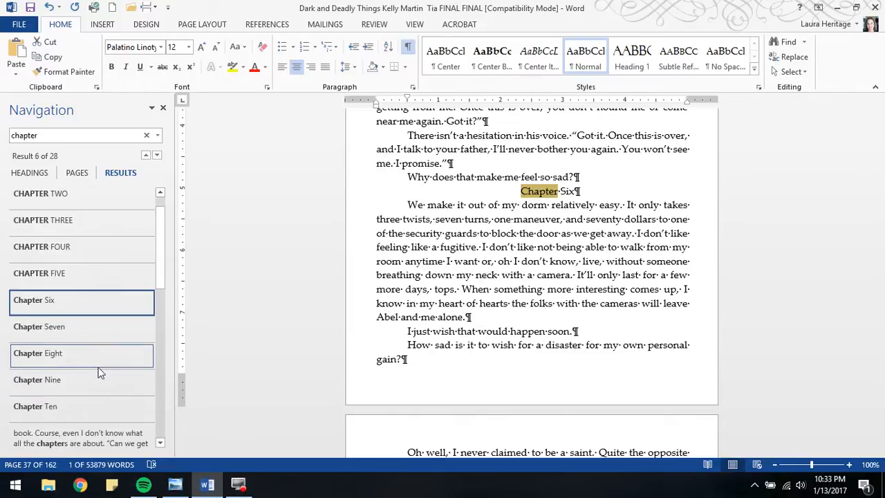
- Insert a next-page section break before the Chapter Six heading
{"action": "left_click", "coordinate": [515, 184]}
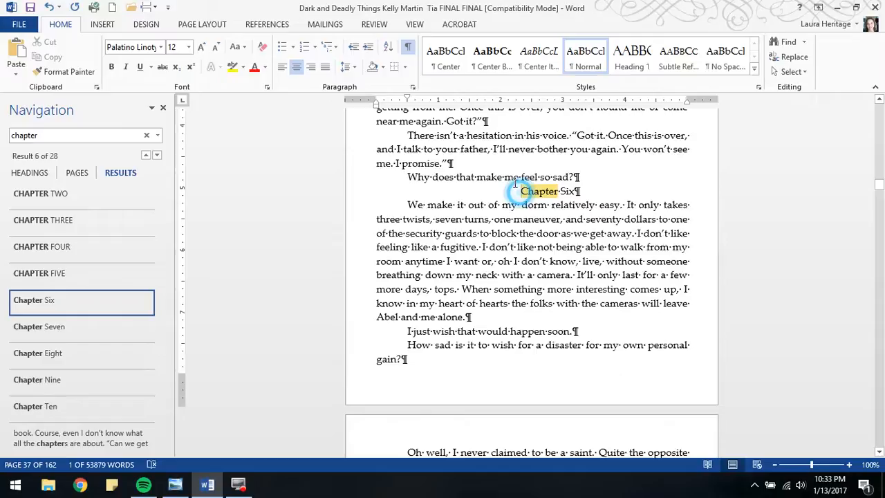
{"action": "left_click", "coordinate": [148, 8]}
{"action": "left_click", "coordinate": [210, 181]}
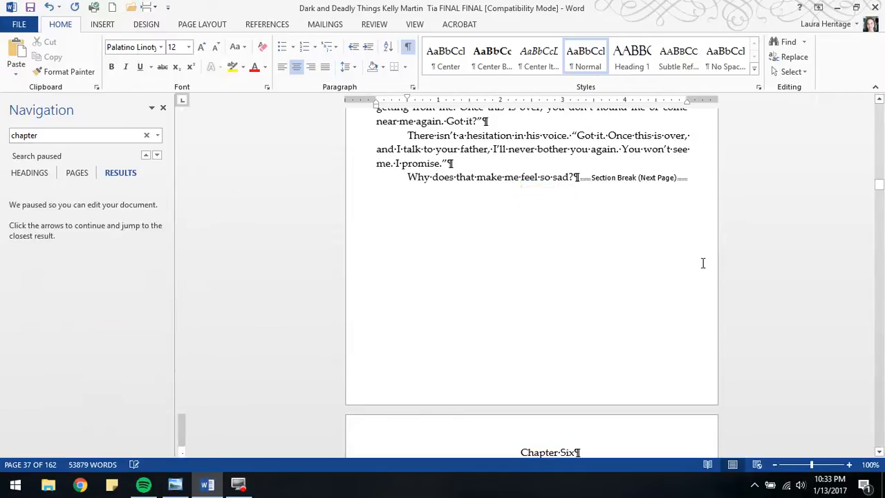
- Change the Chapter Six heading to uppercase and apply the Heading 1 style to it
{"action": "scroll", "coordinate": [491, 302], "scroll_direction": "down", "scroll_amount": 3}
{"action": "left_click", "coordinate": [362, 269]}
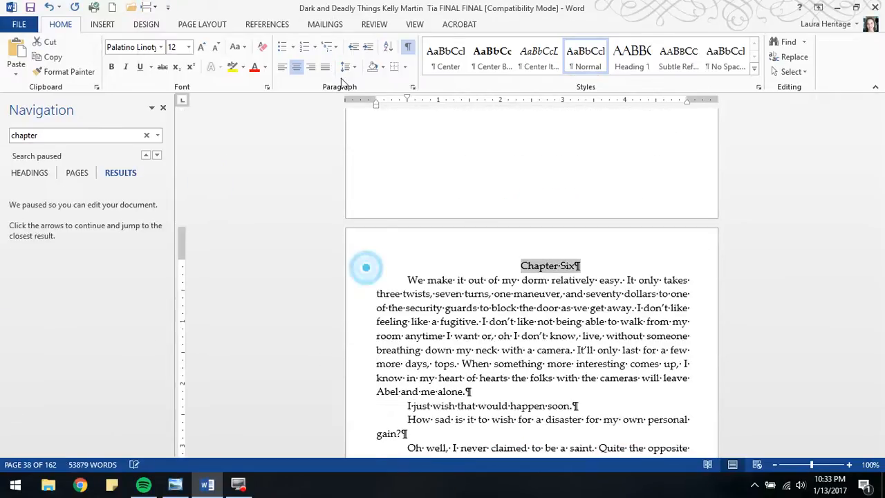
{"action": "left_click", "coordinate": [238, 46]}
{"action": "left_click", "coordinate": [269, 97]}
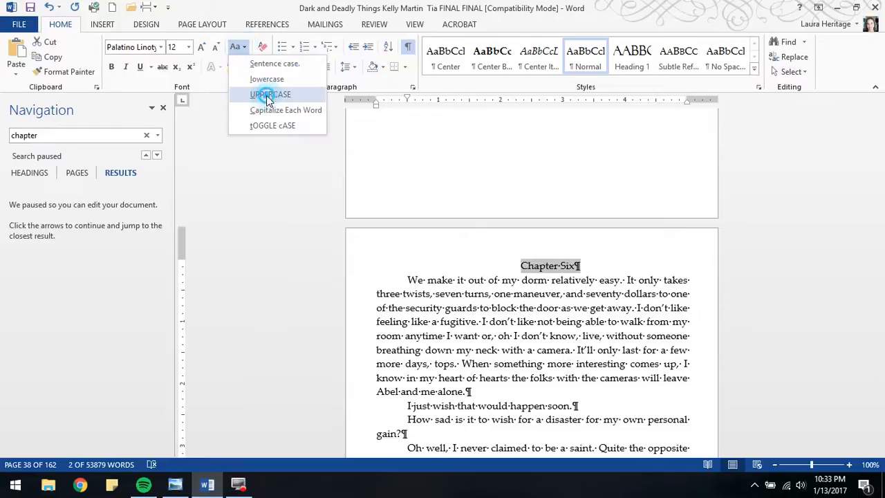
{"action": "left_click", "coordinate": [632, 54]}
- Add a blank line below the Chapter Six heading, apply No Spacing to the first paragraph, and apply Subtle Reference to "We make it out of my"
{"action": "left_click", "coordinate": [404, 295]}
{"action": "key", "text": "Return"}
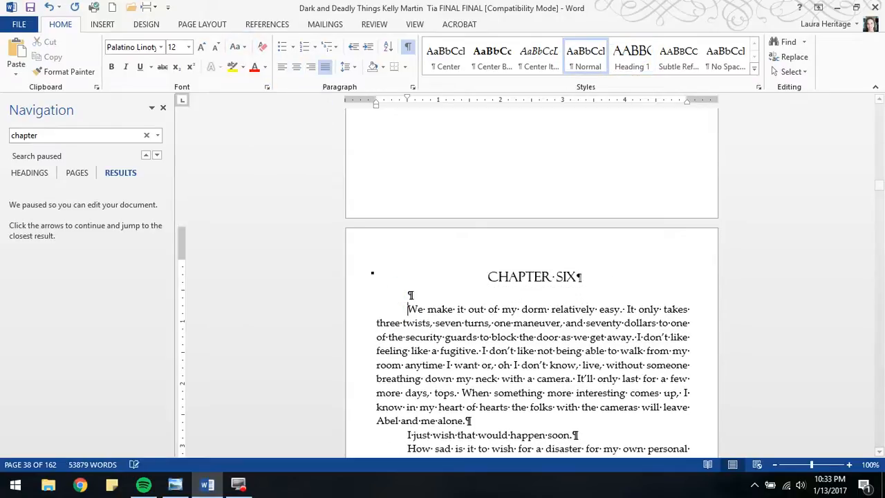
{"action": "left_click", "coordinate": [723, 66]}
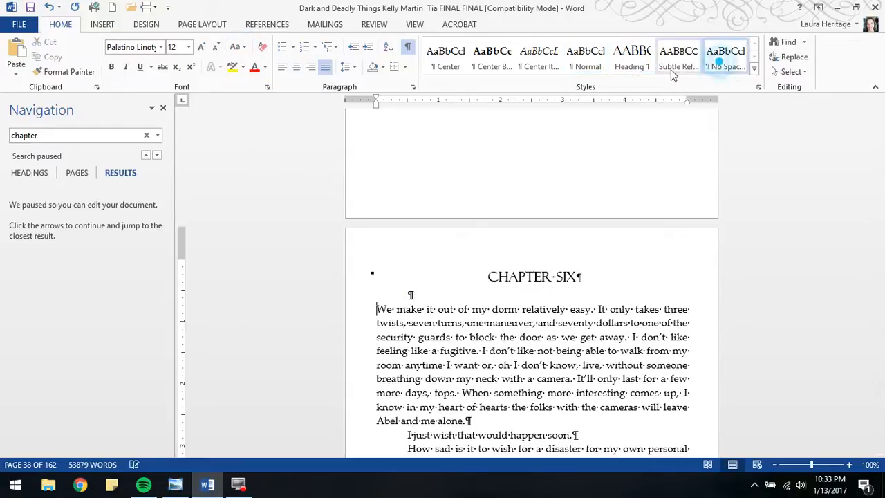
{"action": "left_click", "coordinate": [369, 309]}
{"action": "left_click_drag", "start_coordinate": [369, 309], "coordinate": [490, 310]}
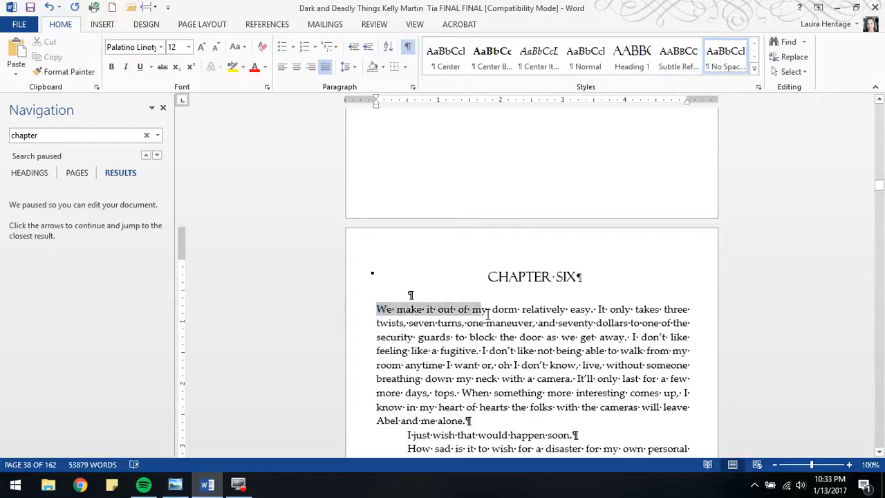
{"action": "left_click", "coordinate": [680, 64]}
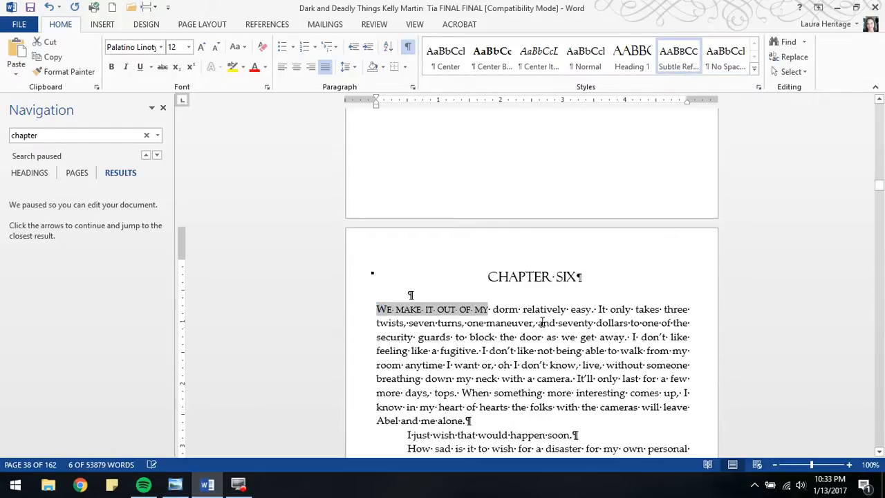
- Go to the Chapter Seven heading and insert a next-page section break before it
{"action": "left_click", "coordinate": [157, 155]}
{"action": "left_click", "coordinate": [516, 193]}
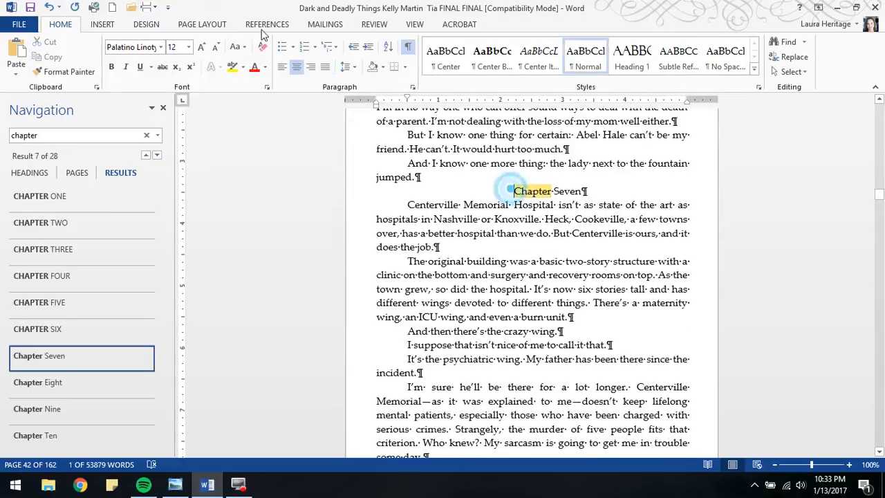
{"action": "left_click", "coordinate": [148, 7]}
{"action": "left_click", "coordinate": [212, 181]}
- Change the Chapter Seven heading to uppercase and apply the Heading 1 style to it
{"action": "scroll", "coordinate": [583, 226], "scroll_direction": "down", "scroll_amount": 10}
{"action": "left_click", "coordinate": [362, 218]}
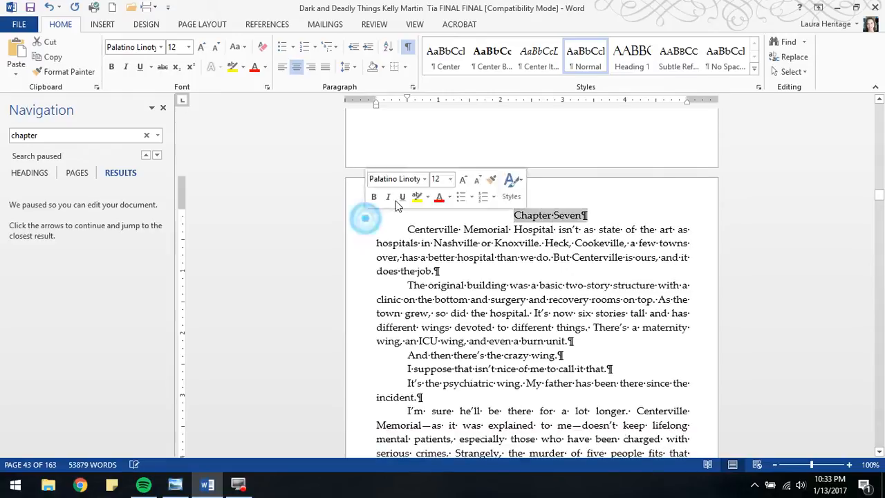
{"action": "left_click", "coordinate": [240, 47]}
{"action": "left_click", "coordinate": [277, 95]}
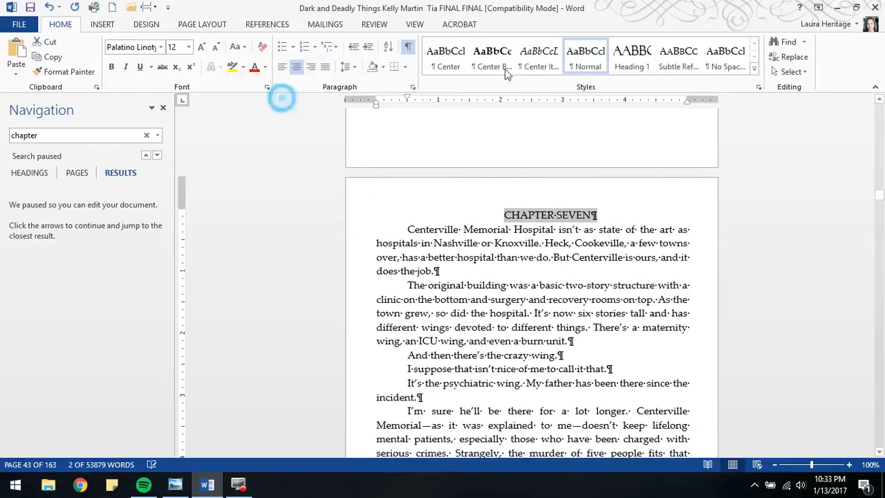
{"action": "left_click", "coordinate": [635, 62]}
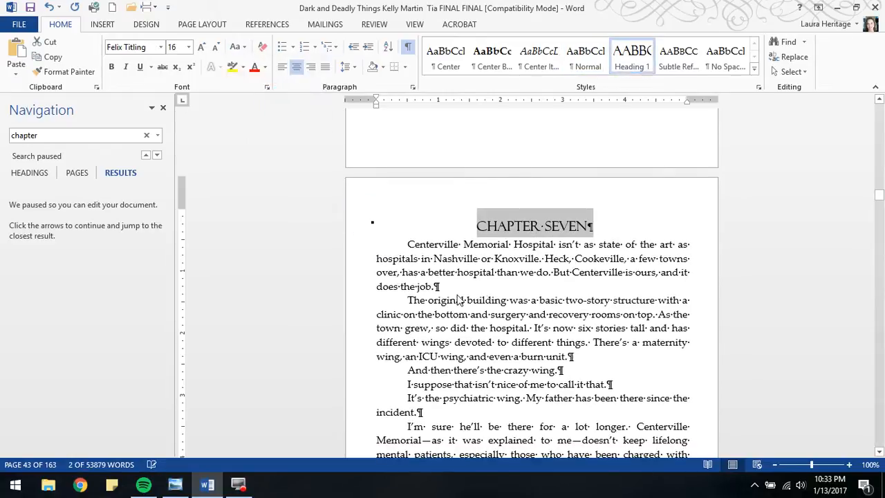
- Add a blank line below the Chapter Seven heading, apply No Spacing to the first paragraph, and apply Subtle Reference to "Centerville Memorial Hospital isn't as state"
{"action": "left_click", "coordinate": [408, 246]}
{"action": "key", "text": "Return"}
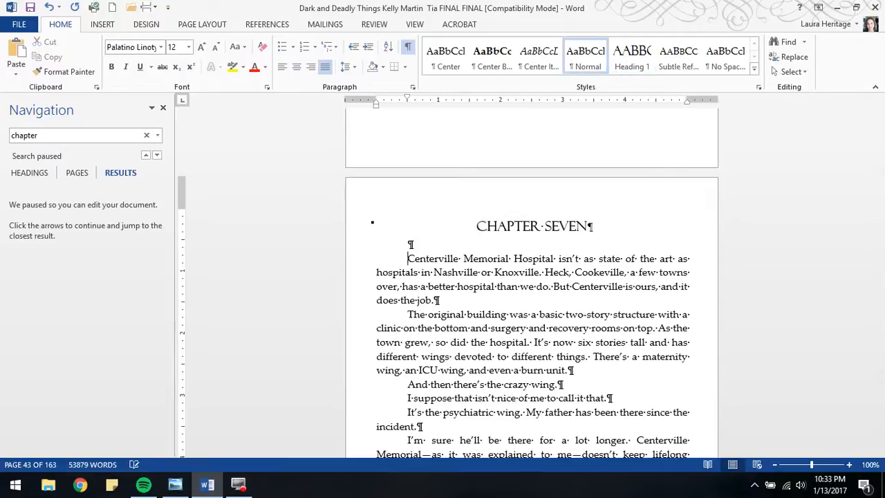
{"action": "left_click", "coordinate": [726, 56]}
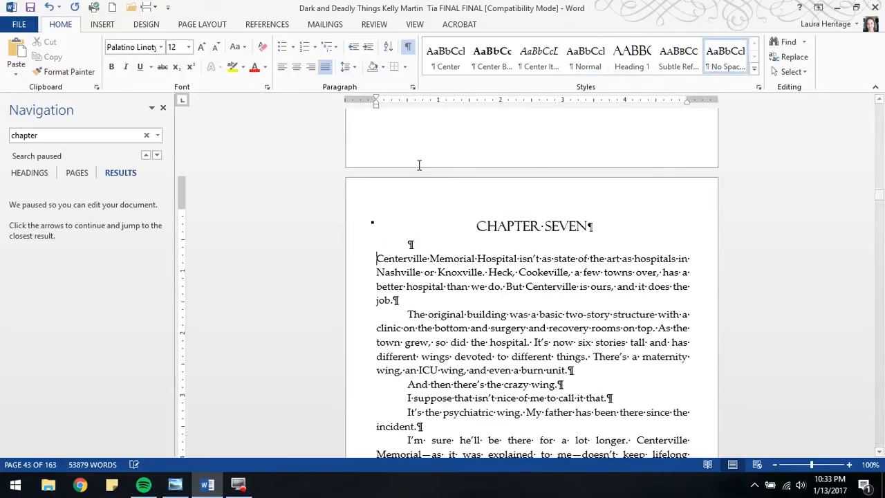
{"action": "left_click_drag", "start_coordinate": [370, 259], "coordinate": [579, 260]}
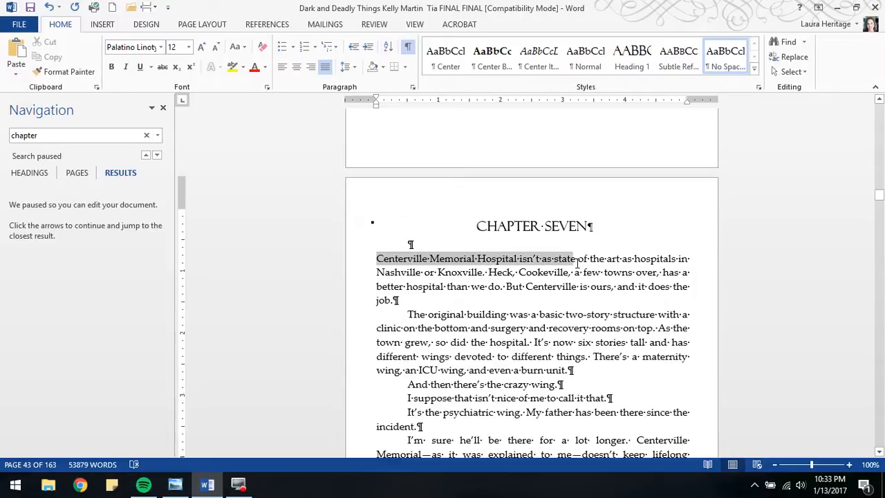
{"action": "left_click", "coordinate": [678, 55]}
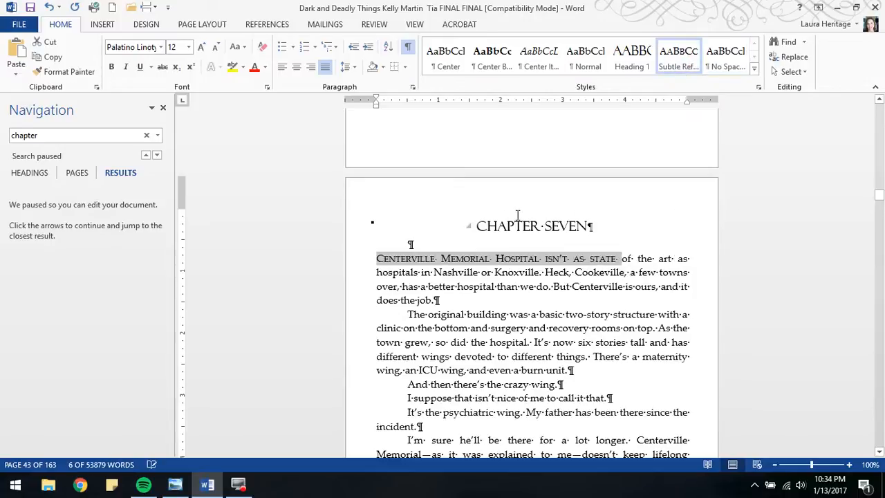
- Go to the Chapter Eight heading and insert a next-page section break before it
{"action": "left_click", "coordinate": [158, 155]}
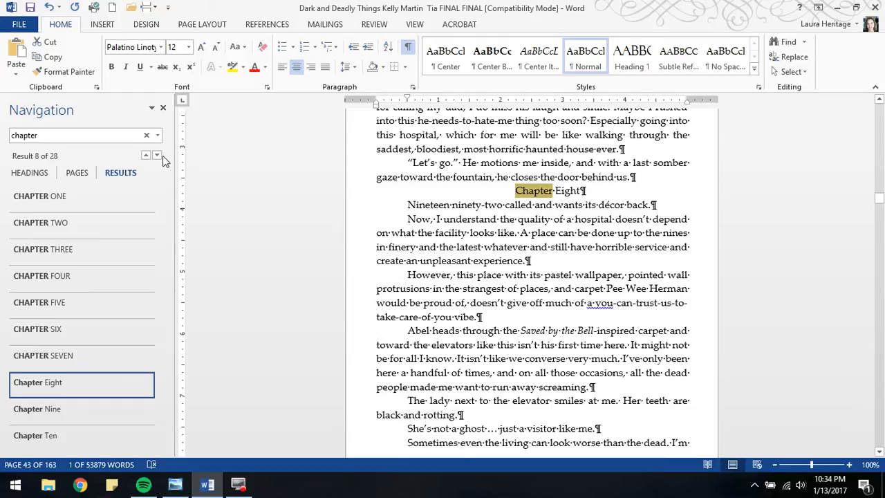
{"action": "left_click", "coordinate": [516, 191]}
{"action": "left_click", "coordinate": [145, 7]}
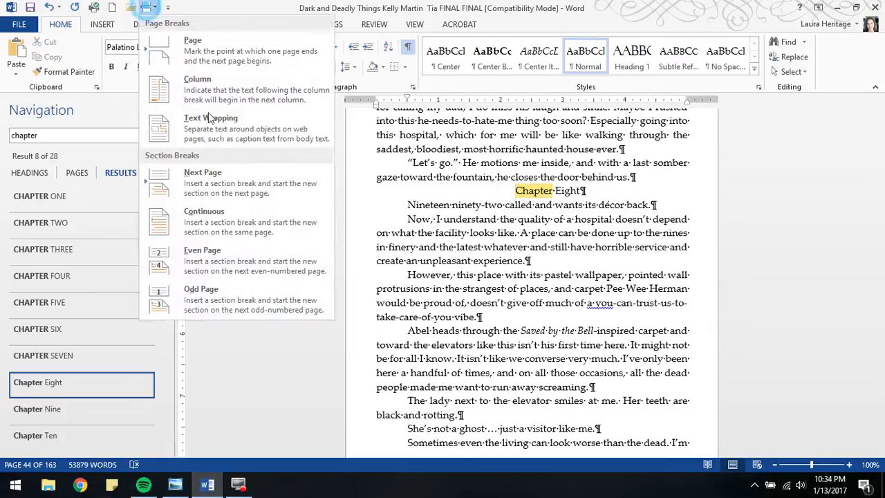
{"action": "left_click", "coordinate": [235, 188]}
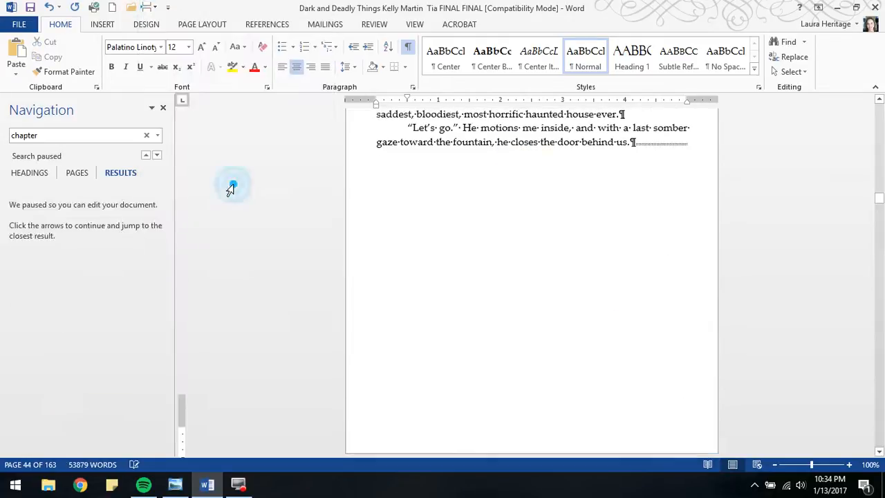
- Change the Chapter Eight heading to uppercase and apply the Heading 1 style to it
{"action": "scroll", "coordinate": [499, 337], "scroll_direction": "down", "scroll_amount": 4}
{"action": "left_click", "coordinate": [363, 247]}
{"action": "left_click", "coordinate": [235, 46]}
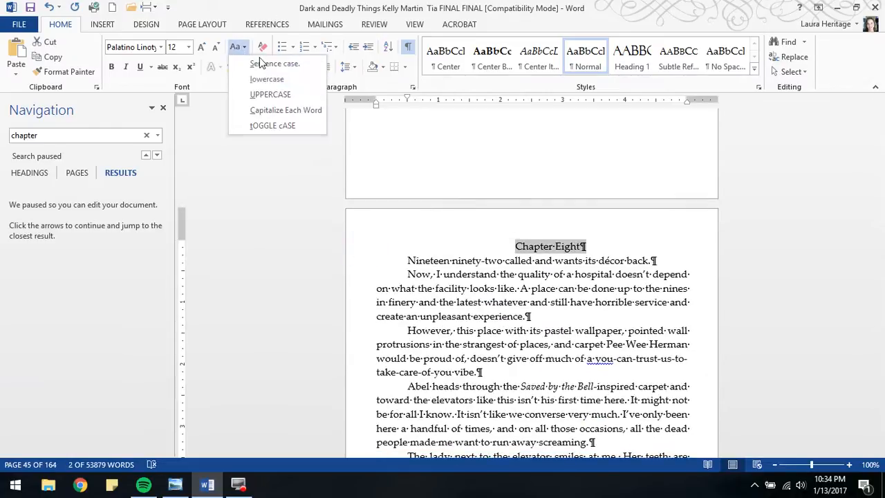
{"action": "left_click", "coordinate": [260, 85]}
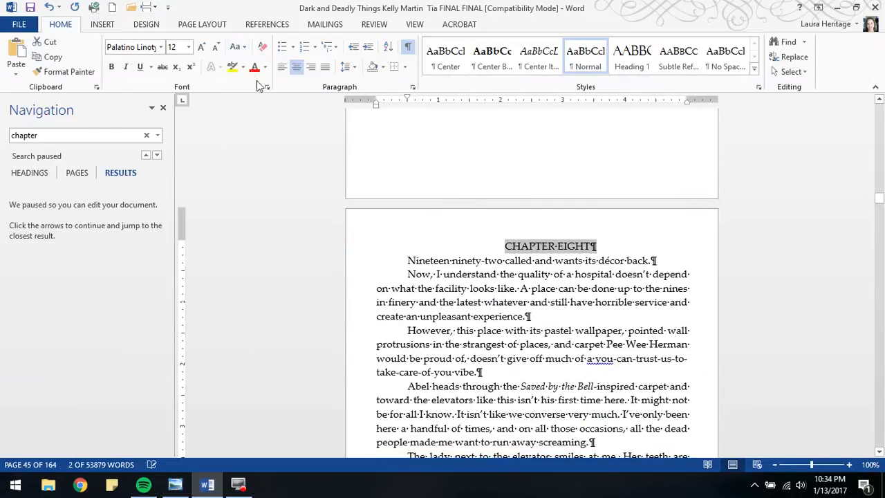
{"action": "left_click", "coordinate": [632, 55]}
- Add a blank line below the Chapter Eight heading, apply No Spacing to the first paragraph, and apply Subtle Reference to "Nineteen ninety-two called and wants"
{"action": "left_click", "coordinate": [399, 274]}
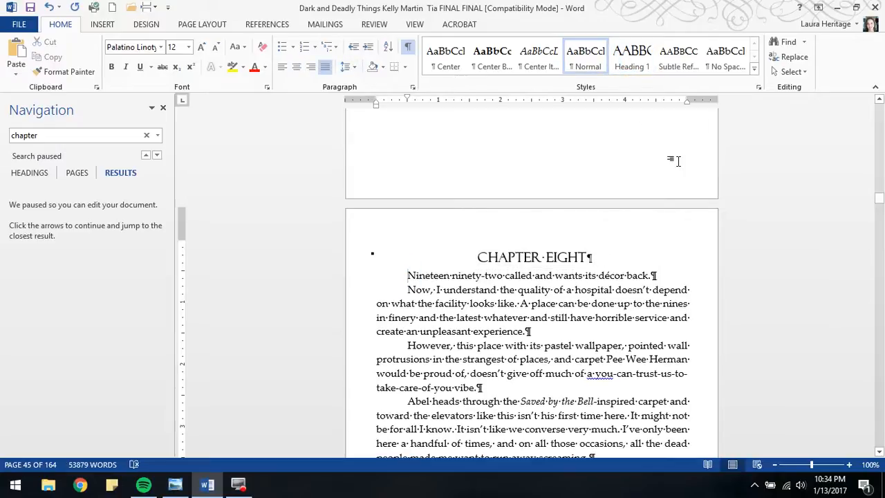
{"action": "key", "text": "Return"}
{"action": "left_click", "coordinate": [726, 55]}
{"action": "left_click_drag", "start_coordinate": [377, 287], "coordinate": [460, 292]}
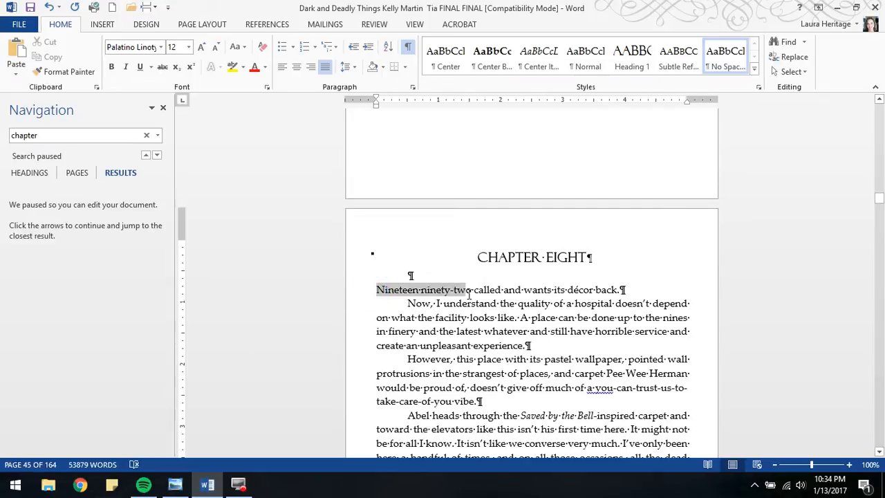
{"action": "left_click_drag", "start_coordinate": [472, 294], "coordinate": [553, 293]}
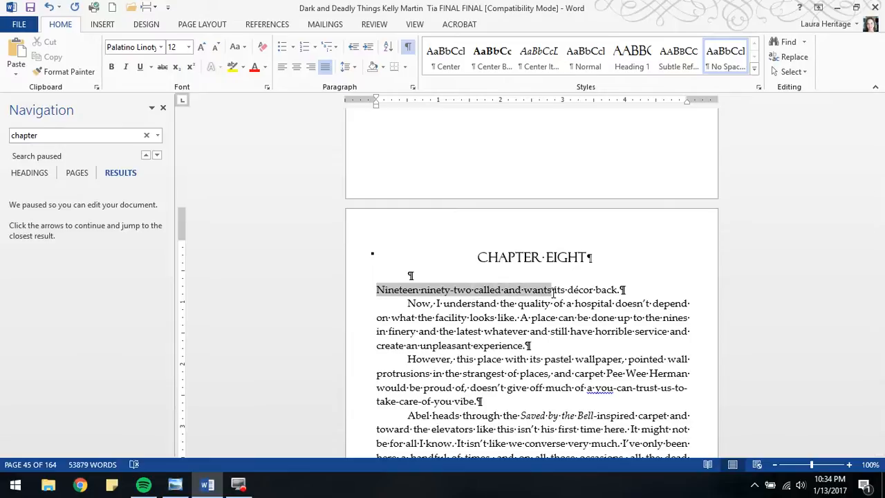
{"action": "left_click", "coordinate": [678, 57]}
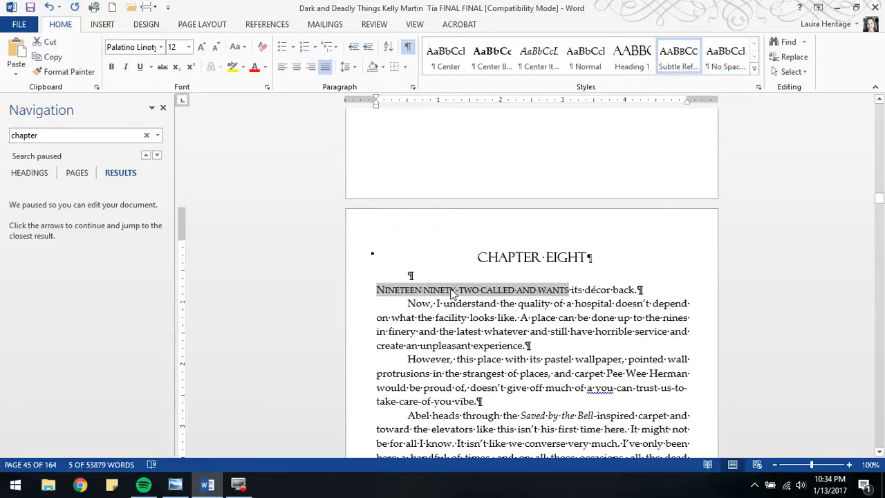
- Go to the Chapter Nine heading and insert a next-page section break before it
{"action": "left_click", "coordinate": [157, 155]}
{"action": "left_click", "coordinate": [516, 191]}
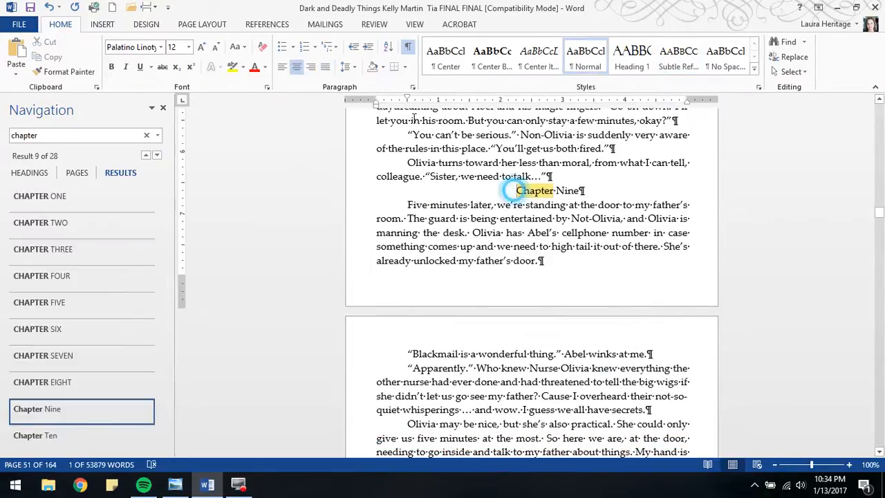
{"action": "left_click", "coordinate": [147, 7]}
{"action": "left_click", "coordinate": [212, 185]}
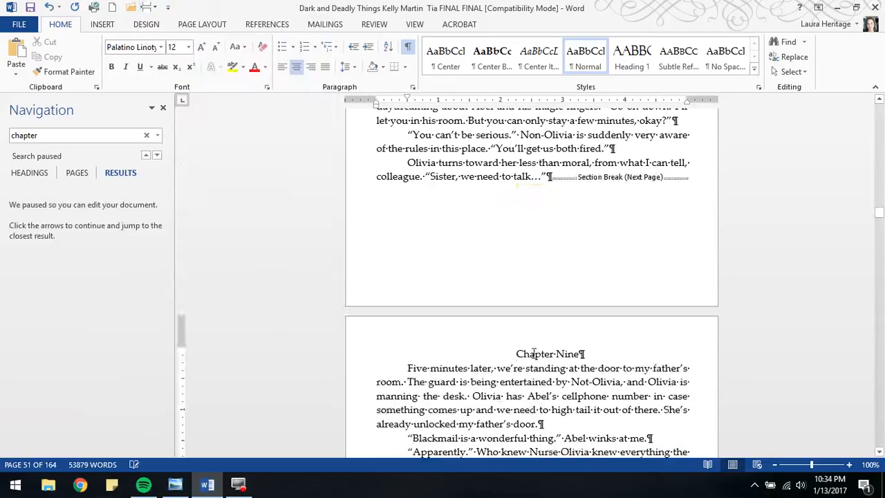
- Change the Chapter Nine heading to uppercase and apply the Heading 1 style to it
{"action": "left_click", "coordinate": [362, 198]}
{"action": "left_click", "coordinate": [239, 46]}
{"action": "left_click", "coordinate": [269, 94]}
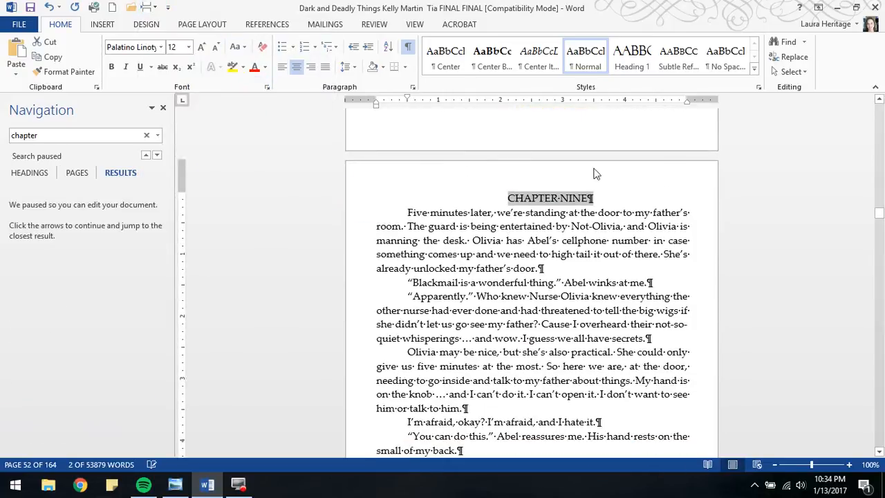
{"action": "left_click", "coordinate": [632, 57]}
- Add a blank line below the Chapter Nine heading, apply No Spacing to the first paragraph, and apply Subtle Reference to "Five minutes later, we're standing at"
{"action": "left_click", "coordinate": [408, 227]}
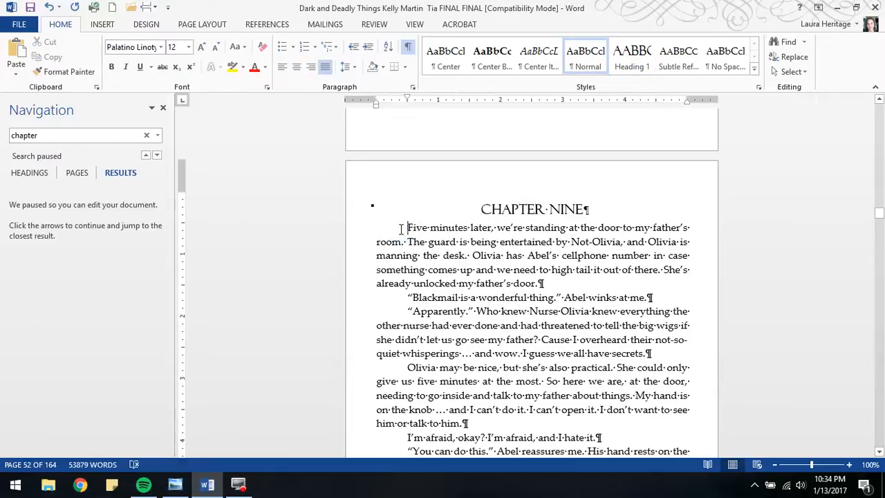
{"action": "key", "text": "Return"}
{"action": "left_click", "coordinate": [723, 61]}
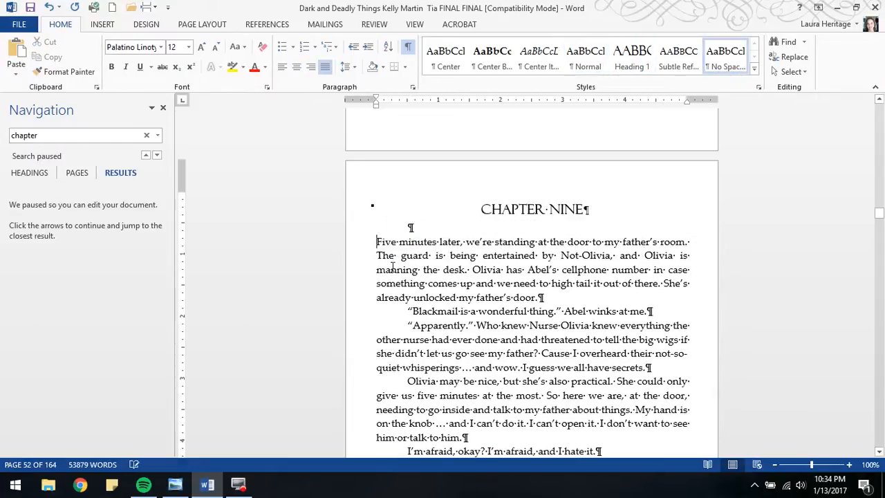
{"action": "left_click_drag", "start_coordinate": [376, 241], "coordinate": [550, 242]}
{"action": "left_click", "coordinate": [679, 59]}
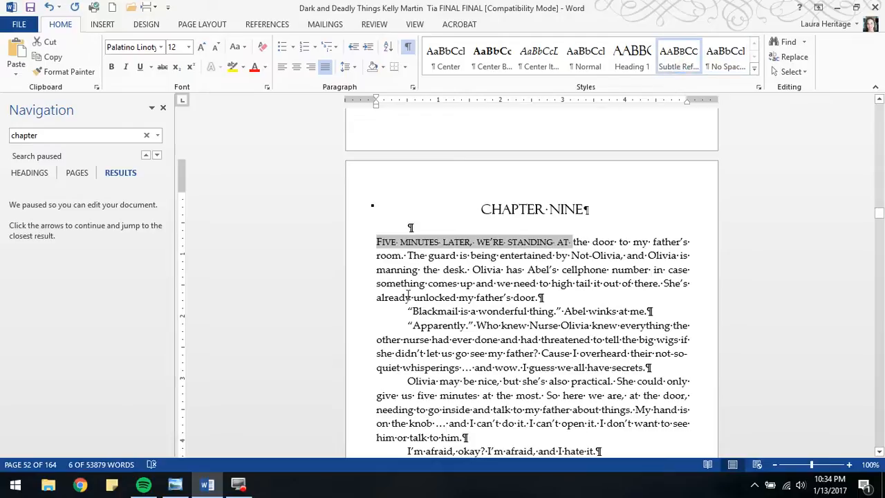
- Go to the Chapter Ten heading and insert a next-page section break before it
{"action": "left_click", "coordinate": [157, 155]}
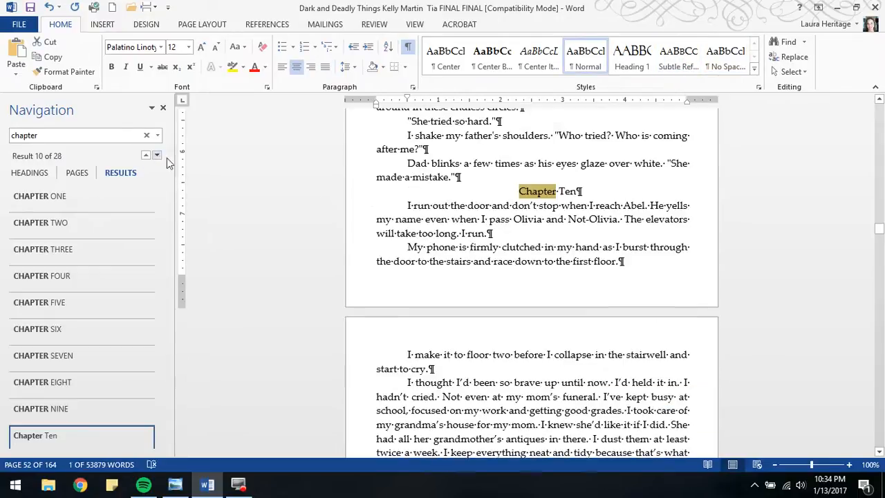
{"action": "left_click", "coordinate": [520, 191]}
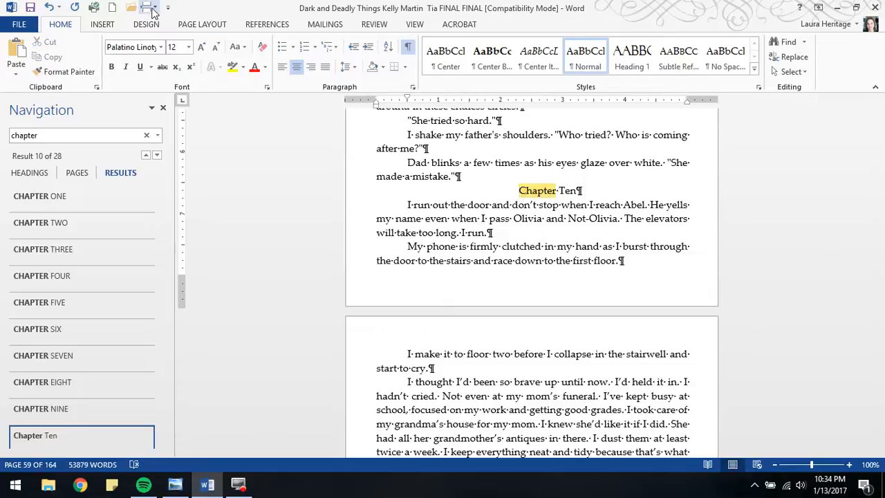
{"action": "left_click", "coordinate": [147, 7]}
{"action": "left_click", "coordinate": [235, 203]}
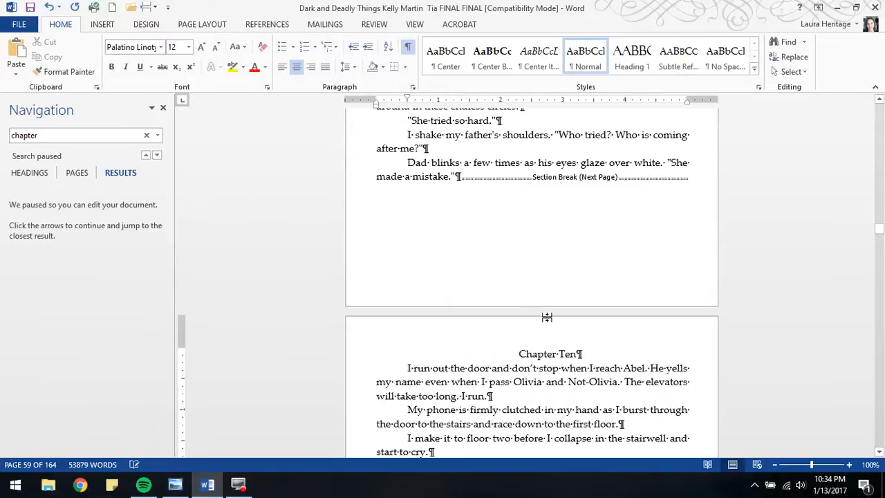
- Change the Chapter Ten heading to uppercase and apply the Heading 1 style to it
{"action": "left_click", "coordinate": [361, 355]}
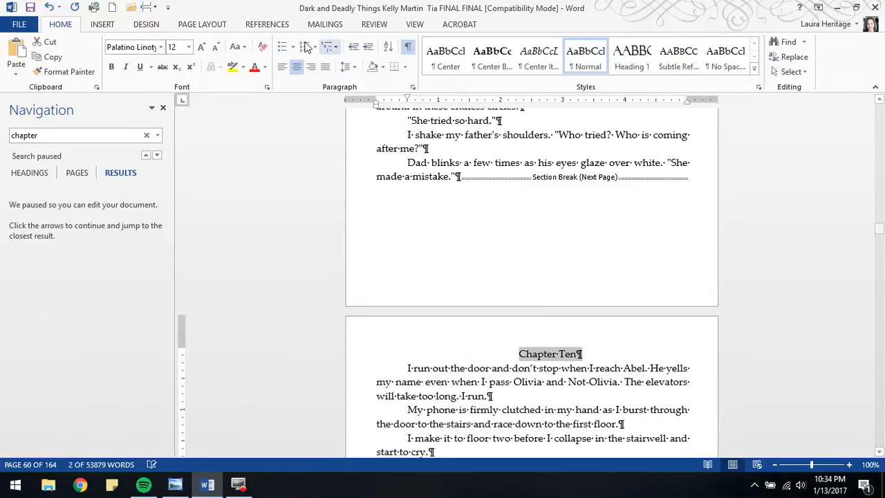
{"action": "left_click", "coordinate": [236, 46]}
{"action": "left_click", "coordinate": [266, 94]}
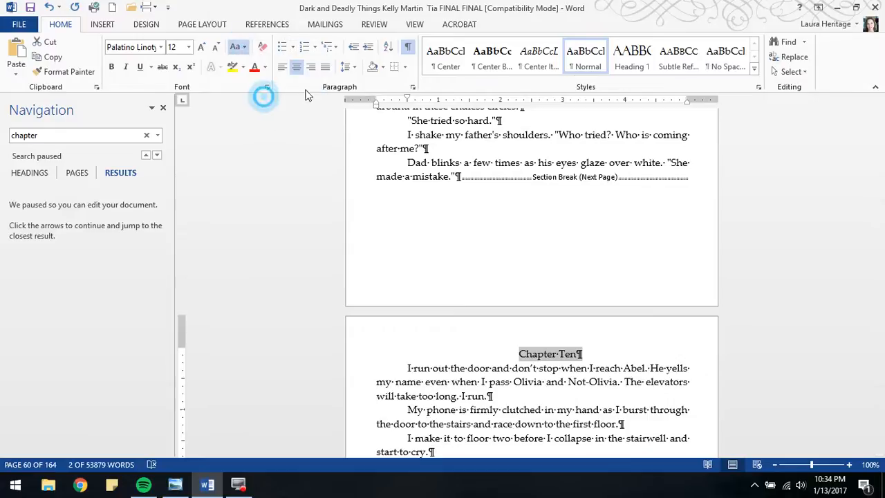
{"action": "left_click", "coordinate": [632, 56]}
- Add a blank line below the Chapter Ten heading, apply No Spacing to the first paragraph, and apply Subtle Reference to "I run out the door and"
{"action": "left_click", "coordinate": [406, 384]}
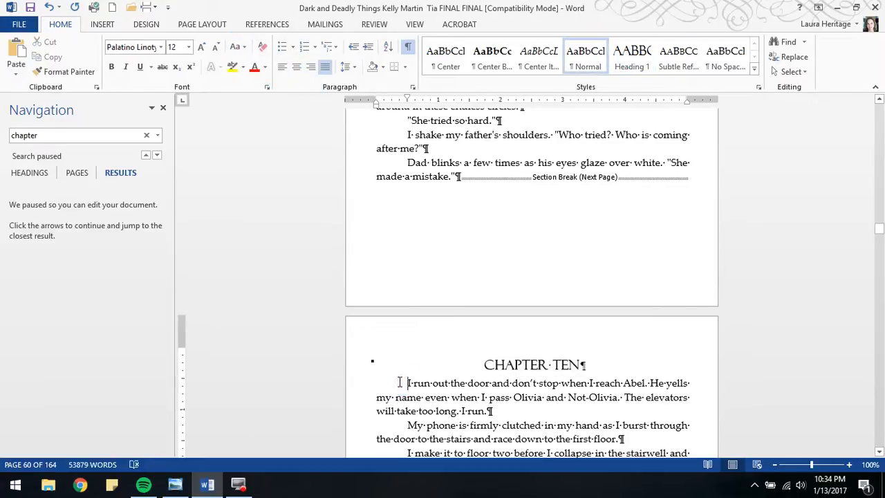
{"action": "key", "text": "Return"}
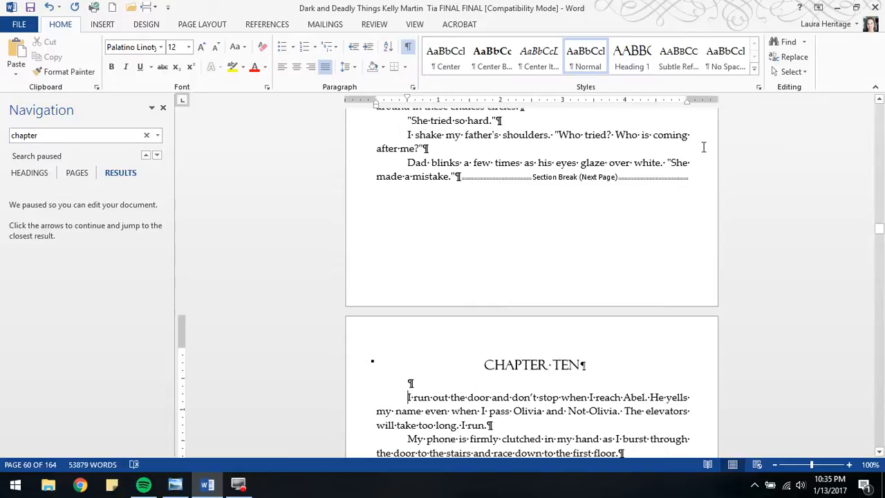
{"action": "left_click", "coordinate": [726, 57]}
{"action": "left_click_drag", "start_coordinate": [371, 400], "coordinate": [482, 402]}
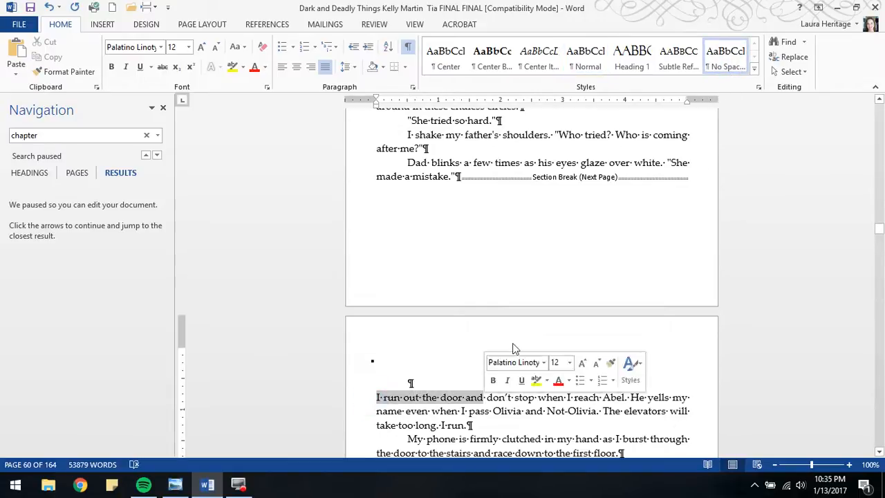
{"action": "left_click", "coordinate": [679, 56]}
- Go to the Chapter Eleven heading, skipping the body-text match for "chapters", and insert a next-page section break before it
{"action": "left_click", "coordinate": [157, 155]}
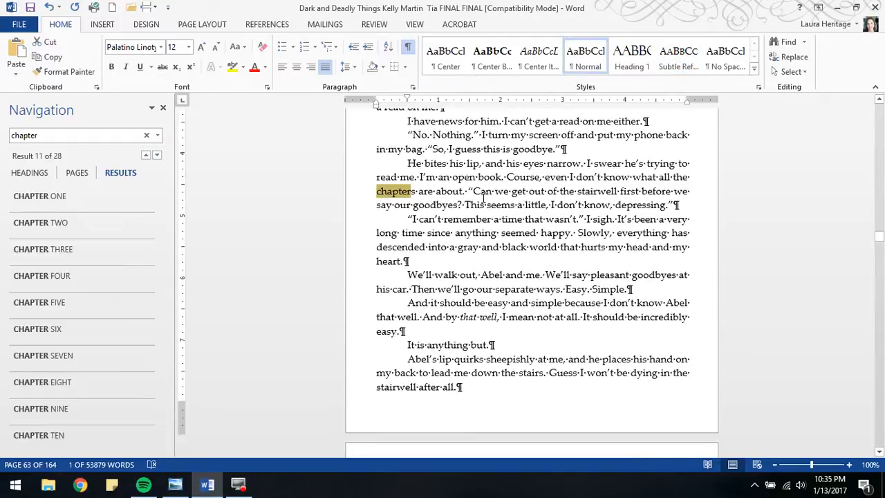
{"action": "scroll", "coordinate": [123, 321], "scroll_direction": "down", "scroll_amount": 4}
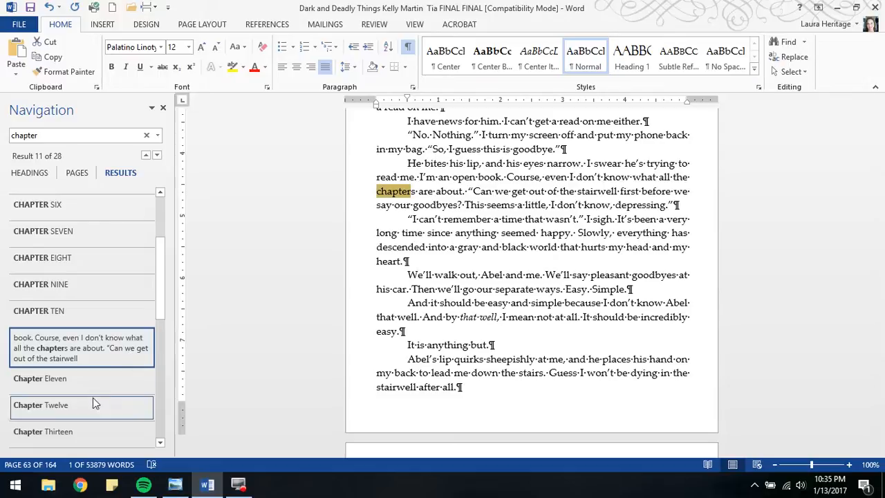
{"action": "left_click", "coordinate": [118, 384]}
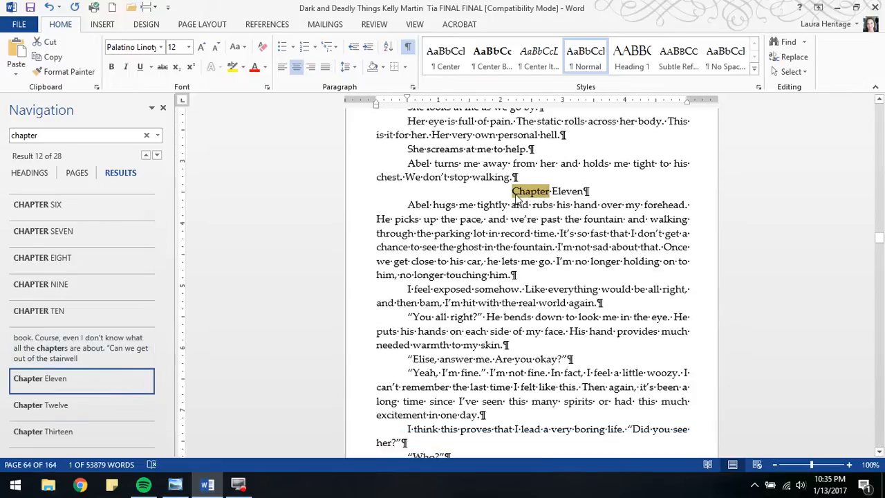
{"action": "left_click", "coordinate": [147, 7]}
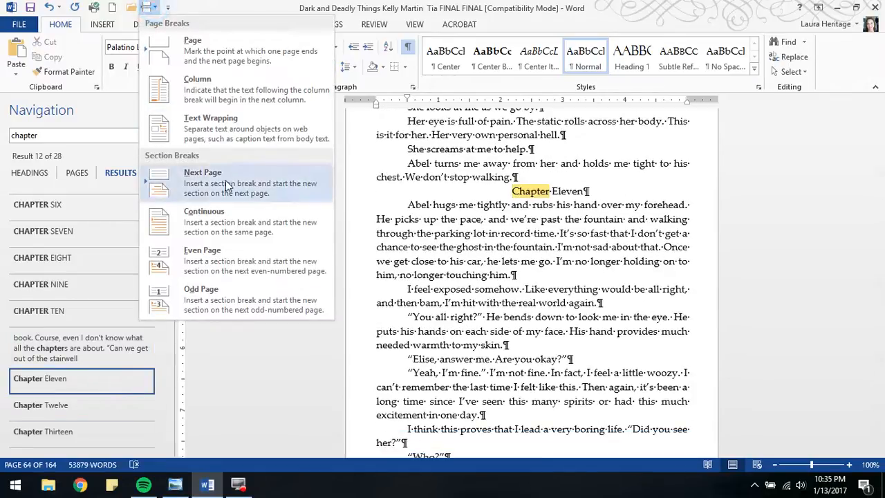
{"action": "left_click", "coordinate": [222, 178]}
- Change the Chapter Eleven heading to uppercase and apply the Heading 1 style to it
{"action": "scroll", "coordinate": [293, 131], "scroll_direction": "down", "scroll_amount": 4}
{"action": "left_click", "coordinate": [359, 284]}
{"action": "left_click", "coordinate": [237, 46]}
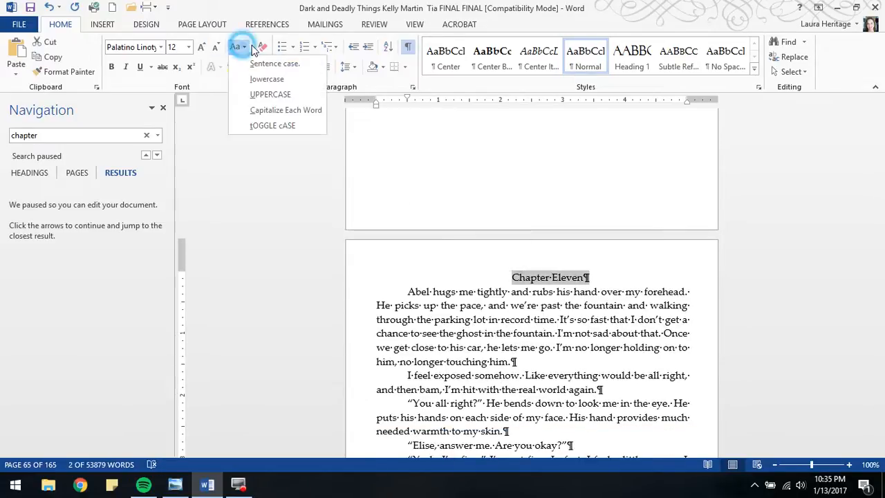
{"action": "left_click", "coordinate": [273, 94]}
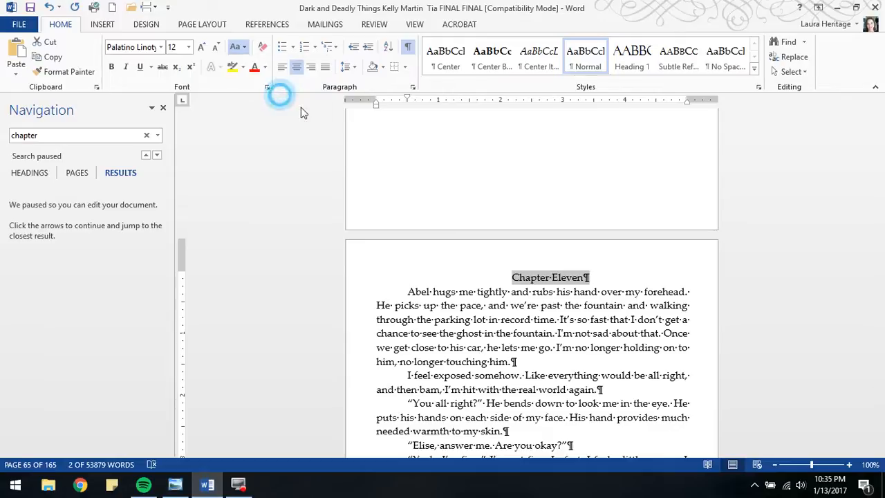
{"action": "left_click", "coordinate": [633, 55]}
- Add a blank line below the Chapter Eleven heading, apply No Spacing to the first paragraph, and apply Subtle Reference to its opening words through "rubs"
{"action": "left_click", "coordinate": [411, 307]}
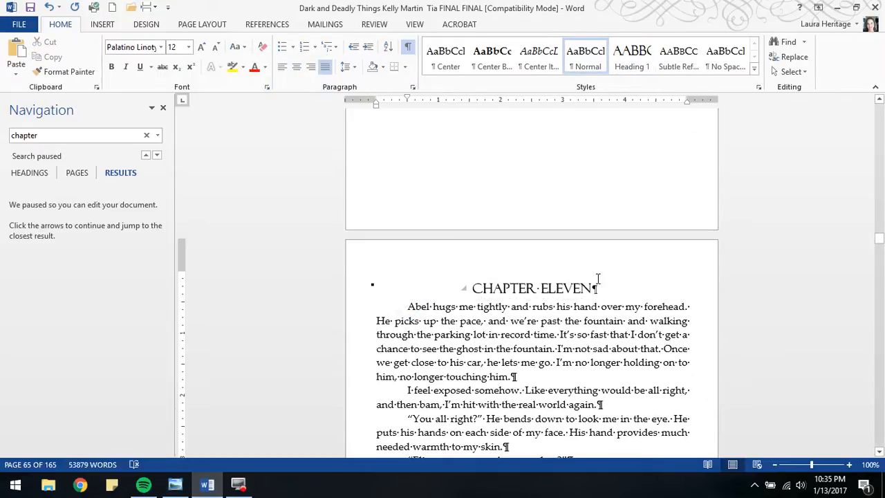
{"action": "key", "text": "Return"}
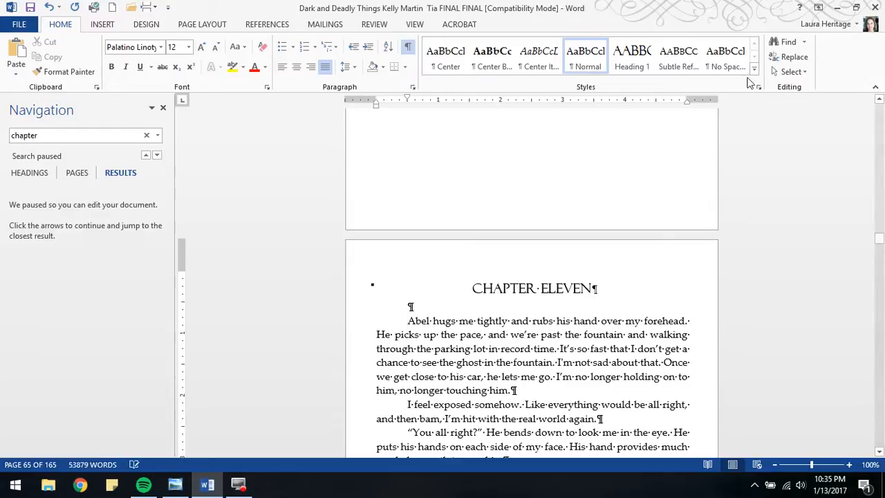
{"action": "left_click", "coordinate": [725, 58]}
{"action": "left_click_drag", "start_coordinate": [376, 321], "coordinate": [533, 325]}
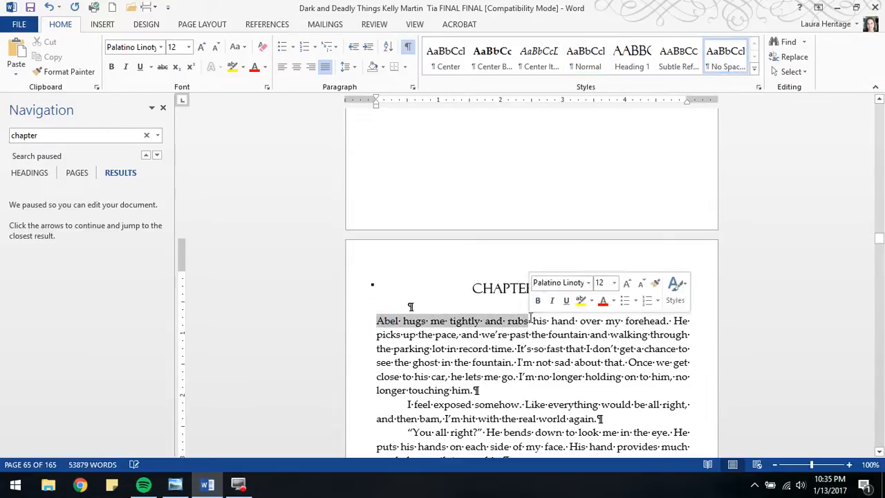
{"action": "left_click", "coordinate": [678, 58]}
- Go to the Chapter Twelve heading and insert a next-page section break before it
{"action": "left_click", "coordinate": [157, 155]}
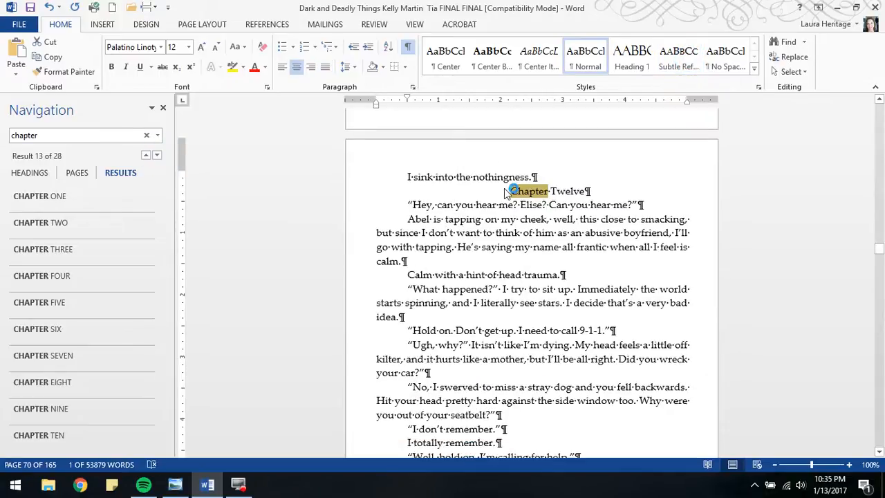
{"action": "left_click", "coordinate": [500, 189]}
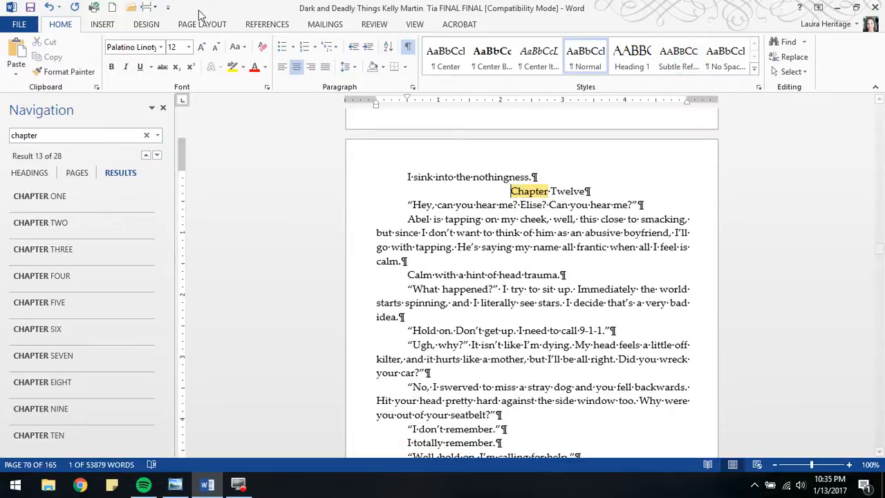
{"action": "scroll", "coordinate": [83, 376], "scroll_direction": "down", "scroll_amount": 4}
{"action": "scroll", "coordinate": [82, 377], "scroll_direction": "down", "scroll_amount": 1}
{"action": "left_click", "coordinate": [146, 7]}
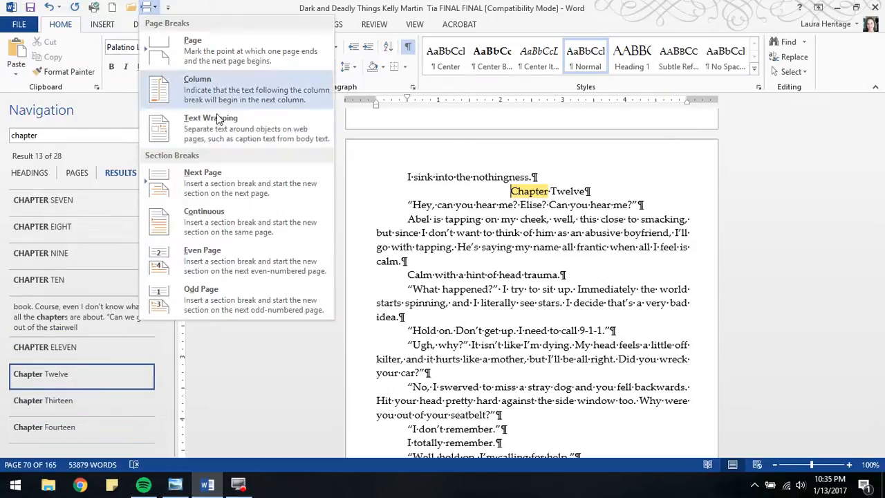
{"action": "left_click", "coordinate": [221, 181]}
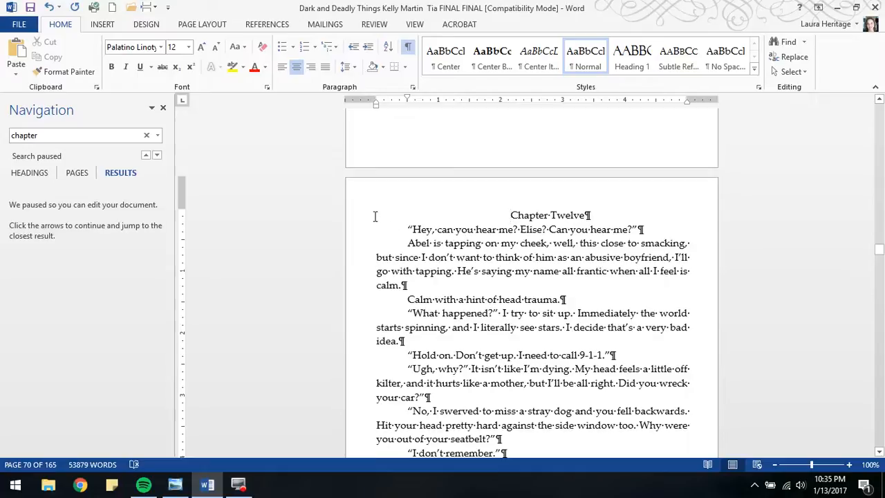
- Change the Chapter Twelve heading to uppercase and apply the Heading 1 style to it
{"action": "left_click", "coordinate": [358, 219]}
{"action": "left_click", "coordinate": [237, 46]}
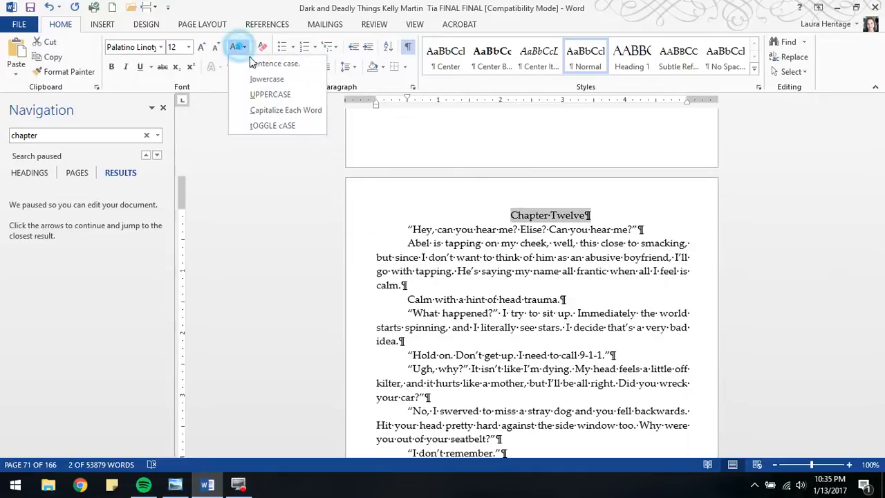
{"action": "left_click", "coordinate": [280, 96]}
{"action": "left_click", "coordinate": [632, 55]}
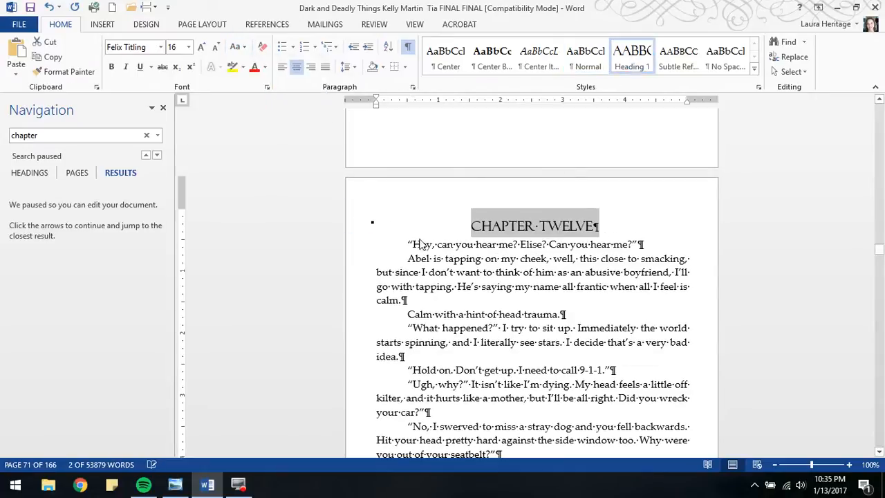
- Add a blank line below the Chapter Twelve heading, apply No Spacing to the first paragraph, and apply Subtle Reference to its first two questions
{"action": "left_click", "coordinate": [409, 244]}
{"action": "key", "text": "Return"}
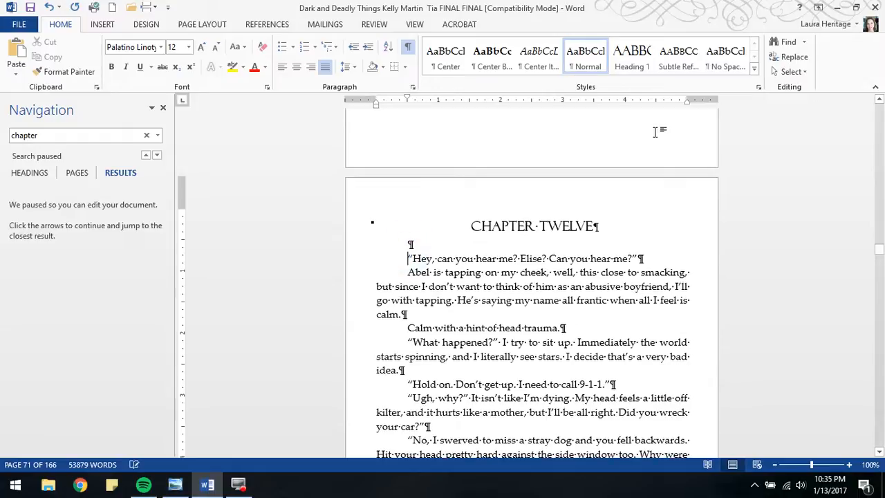
{"action": "left_click", "coordinate": [735, 67]}
{"action": "left_click_drag", "start_coordinate": [377, 259], "coordinate": [514, 261]}
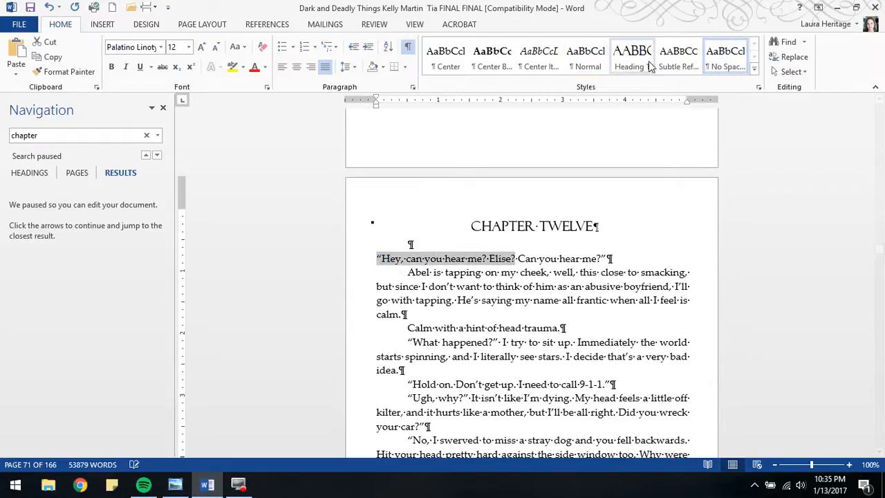
{"action": "left_click", "coordinate": [678, 53]}
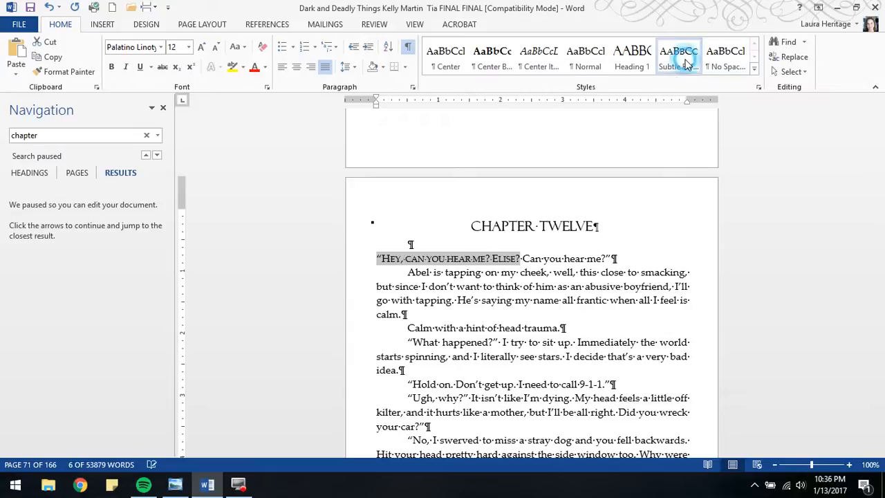
- Go to the Chapter Thirteen heading and insert a next-page section break before it
{"action": "left_click", "coordinate": [156, 155]}
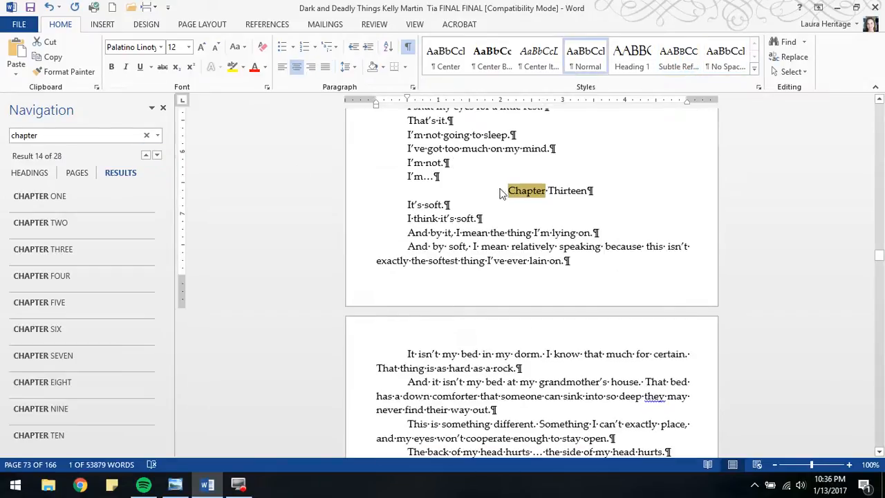
{"action": "left_click", "coordinate": [498, 189]}
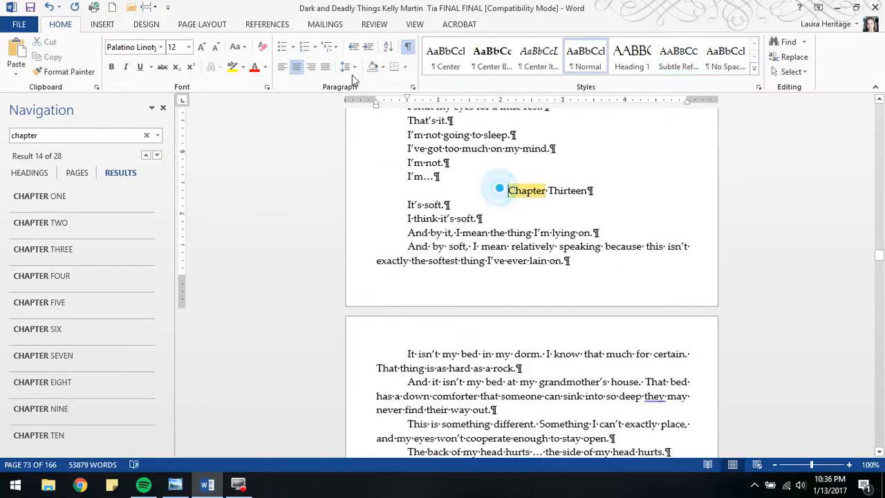
{"action": "left_click", "coordinate": [148, 7]}
{"action": "left_click", "coordinate": [207, 173]}
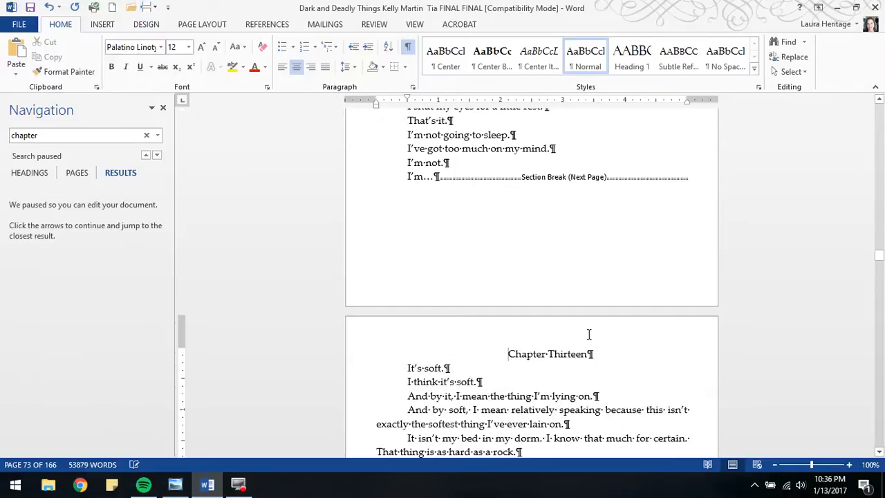
- Apply the Heading 1 style to the Chapter Thirteen heading and change it to uppercase
{"action": "left_click", "coordinate": [355, 360]}
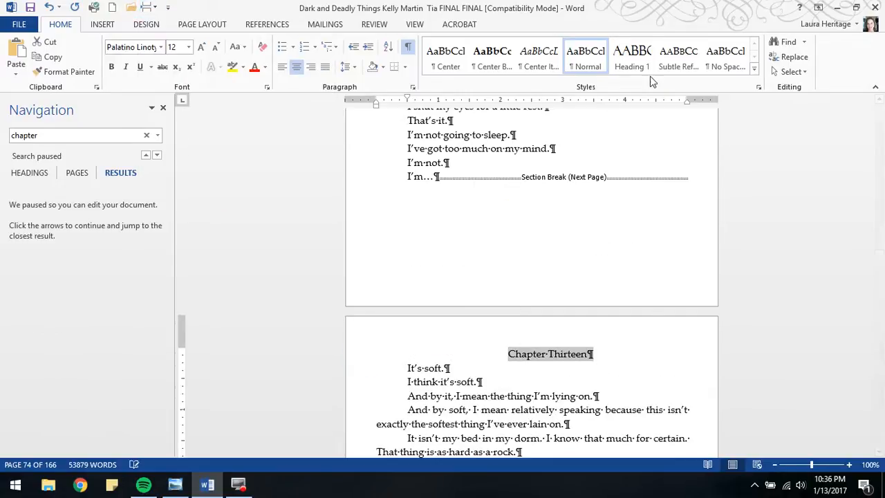
{"action": "left_click", "coordinate": [640, 62]}
{"action": "left_click", "coordinate": [237, 46]}
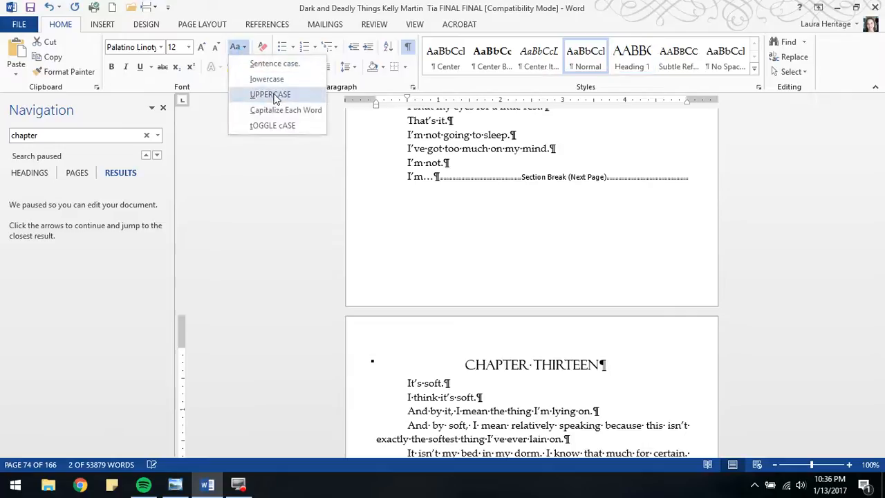
{"action": "left_click", "coordinate": [270, 93]}
{"action": "left_click", "coordinate": [638, 61]}
- Add a blank line below the Chapter Thirteen heading, and apply No Spacing and Subtle Reference to the first paragraph, "It's soft."
{"action": "scroll", "coordinate": [428, 241], "scroll_direction": "down", "scroll_amount": 3}
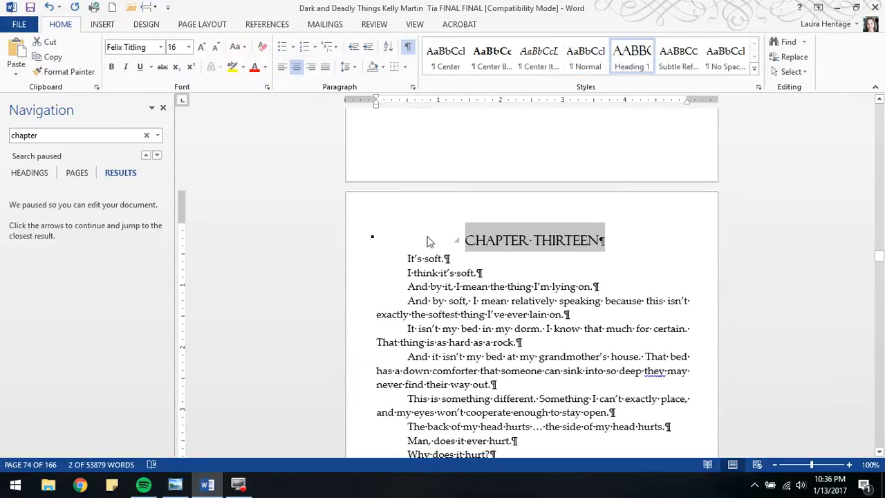
{"action": "left_click", "coordinate": [402, 262]}
{"action": "key", "text": "Return"}
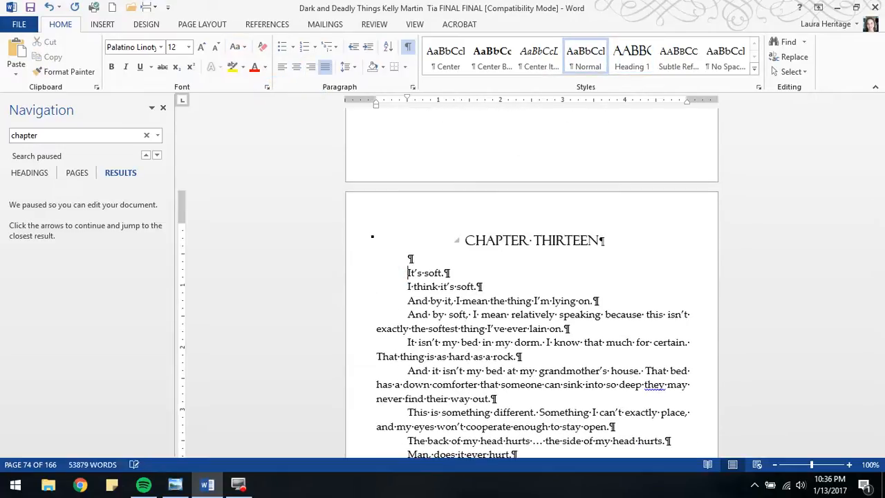
{"action": "left_click", "coordinate": [355, 278]}
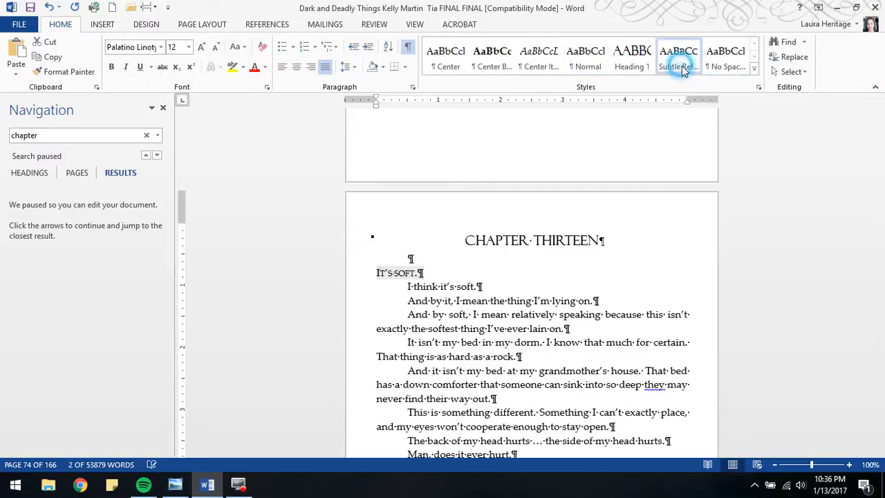
{"action": "left_click", "coordinate": [680, 65]}
{"action": "left_click", "coordinate": [401, 287]}
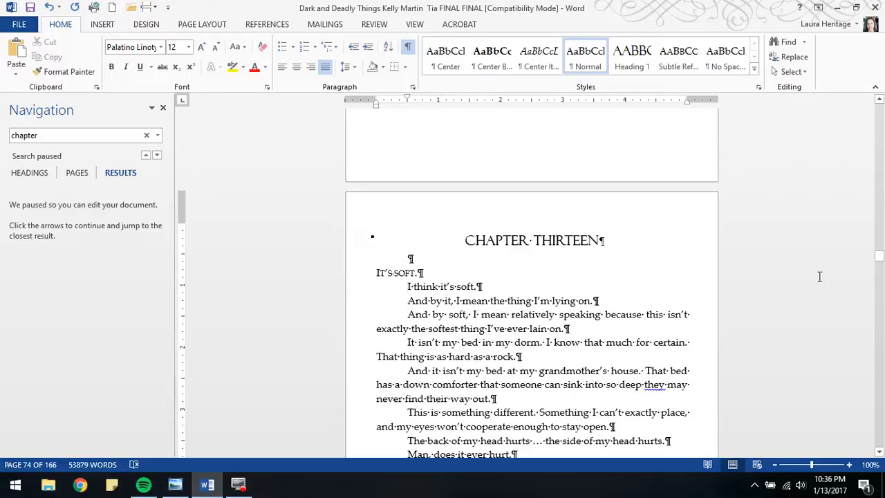
- Go to the Chapter Fourteen heading and place the cursor directly before it
{"action": "left_click", "coordinate": [158, 155]}
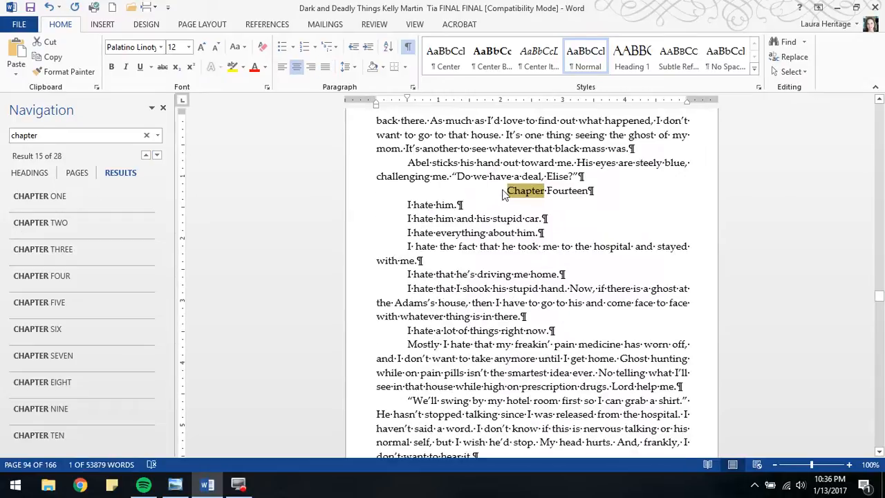
{"action": "left_click", "coordinate": [509, 191]}
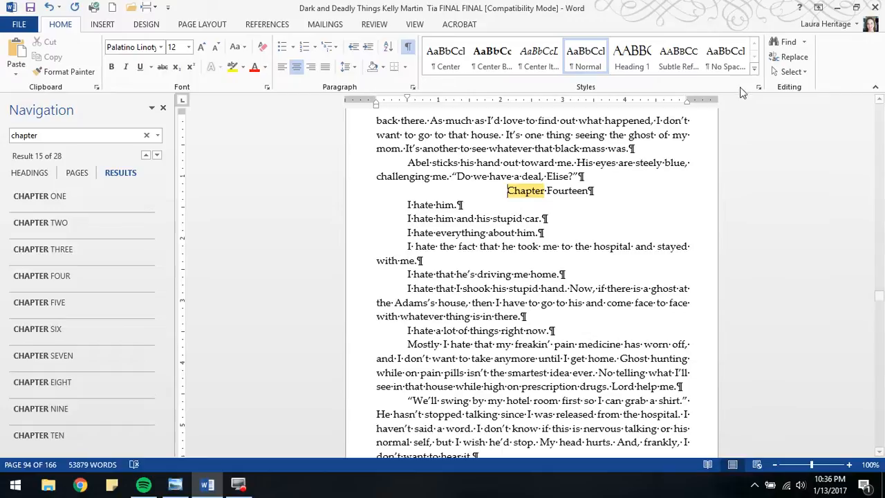